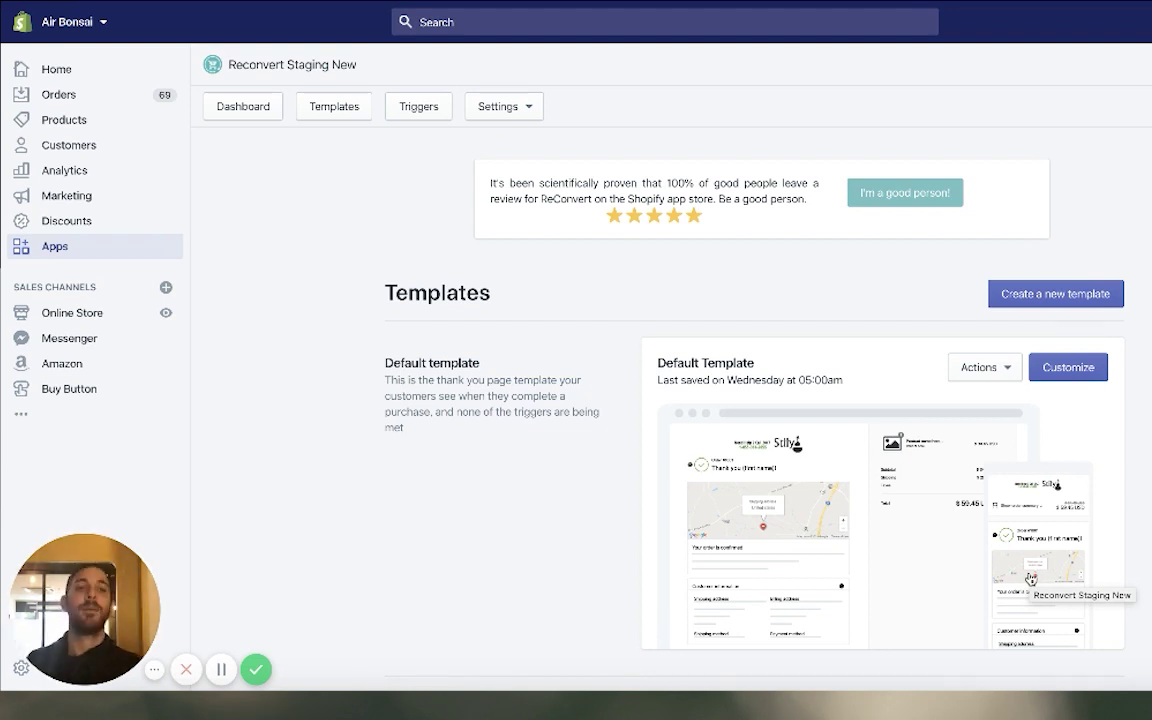
Open the Default Template for customizing and enable its pop-up with timer
left_click(1068, 367)
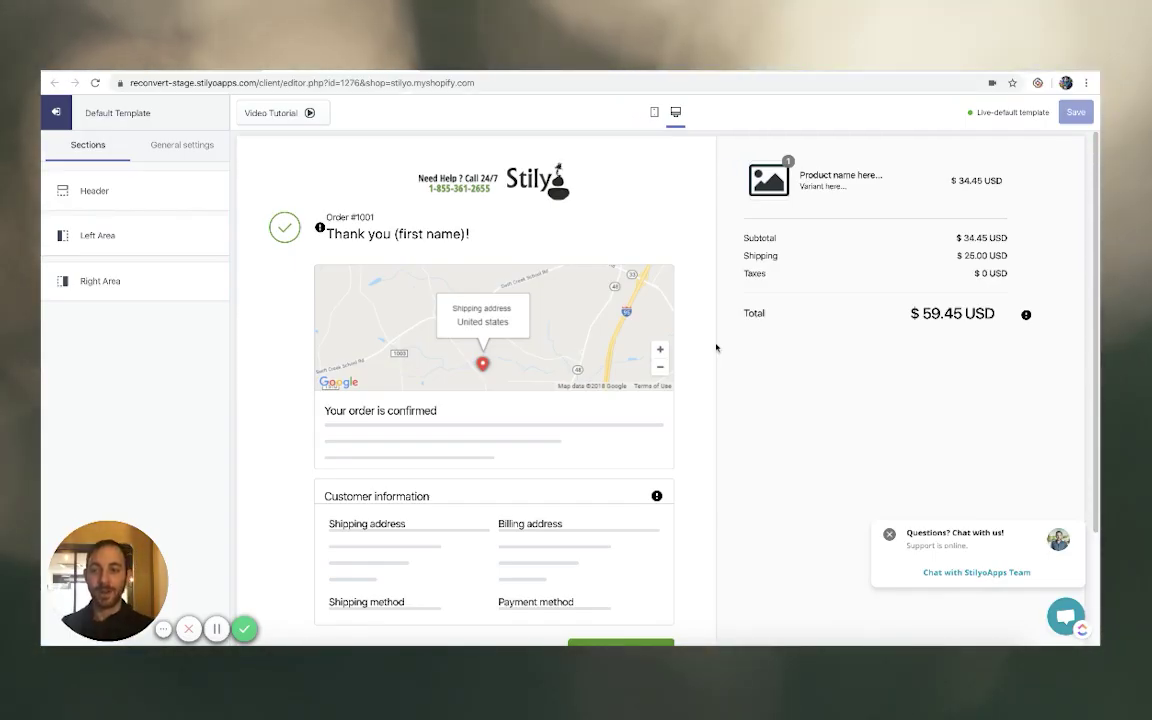
left_click(182, 144)
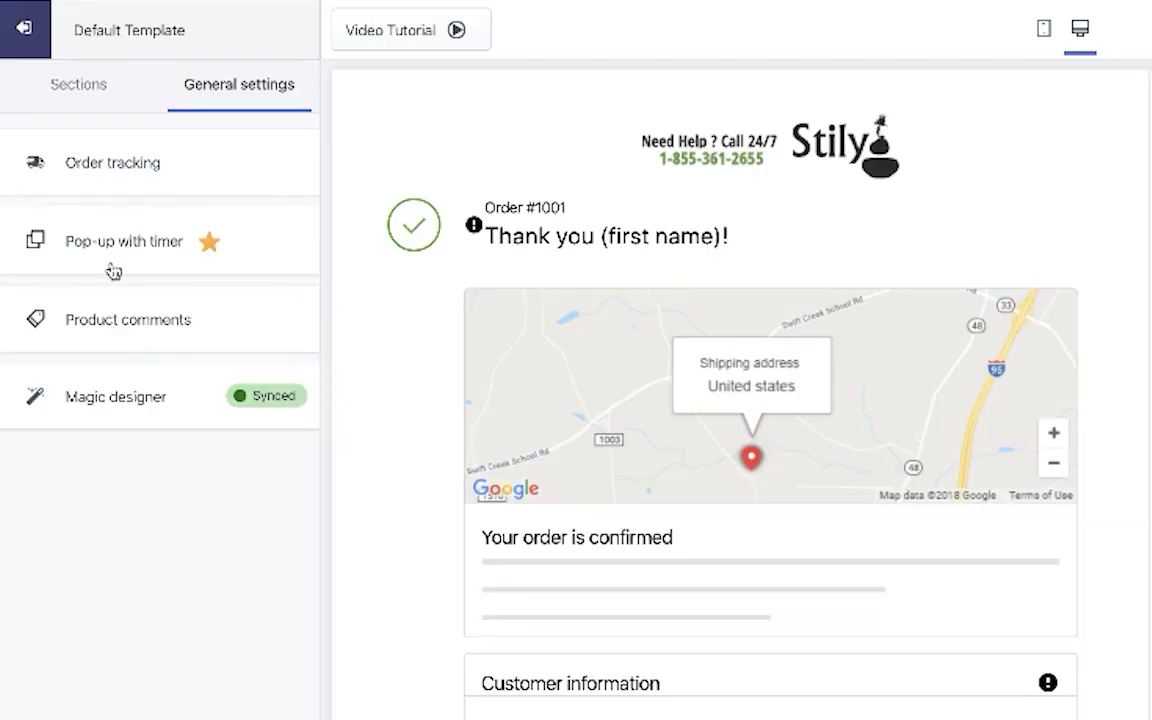
left_click(113, 262)
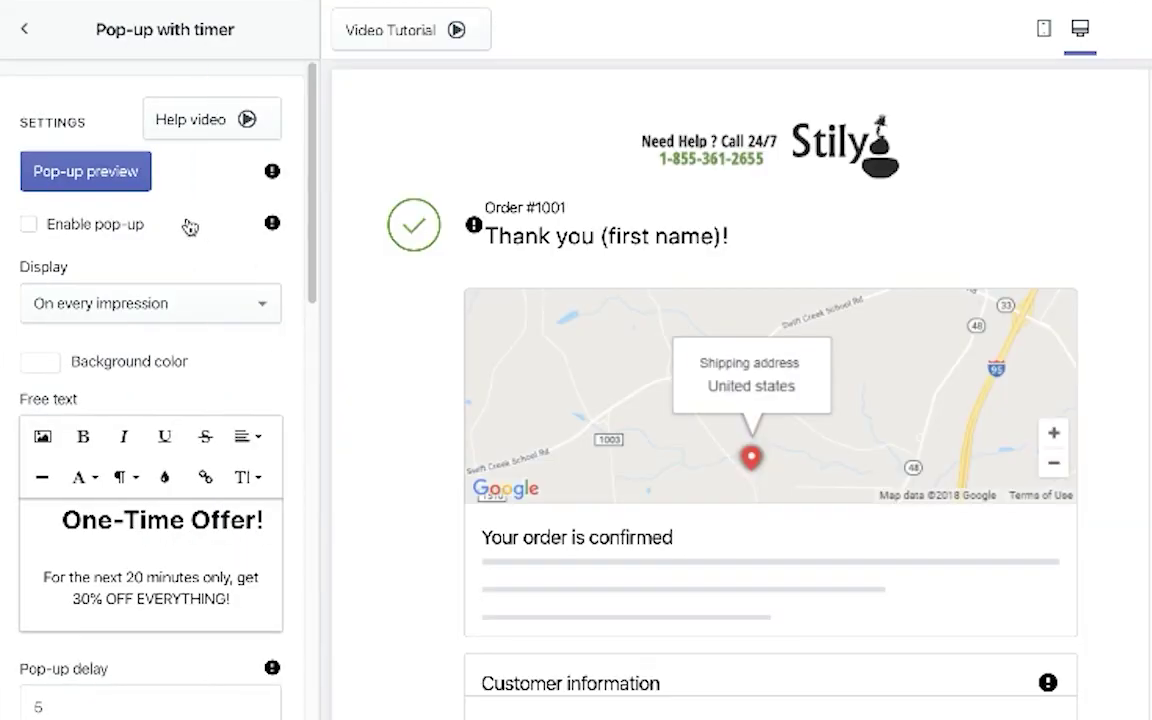
left_click(59, 226)
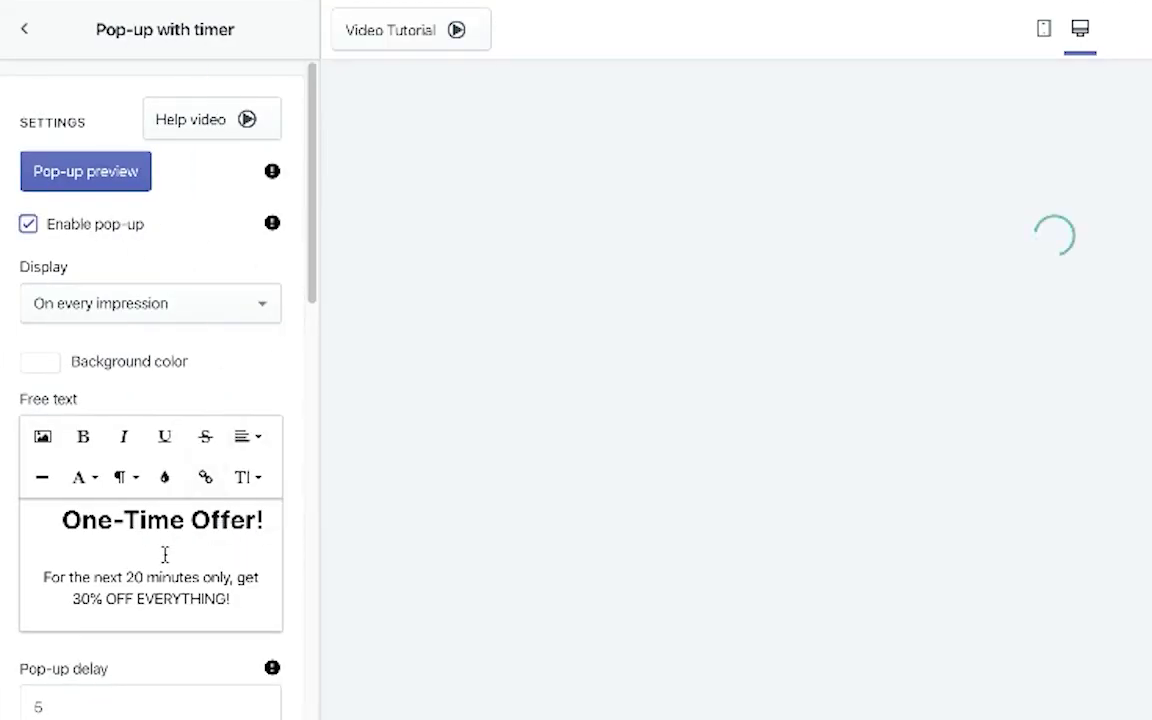
Make "30% OFF EVERYTHING!" bold in the pop-up text and remove the extra space before the "One-Time Offer!" heading
triple_click(158, 592)
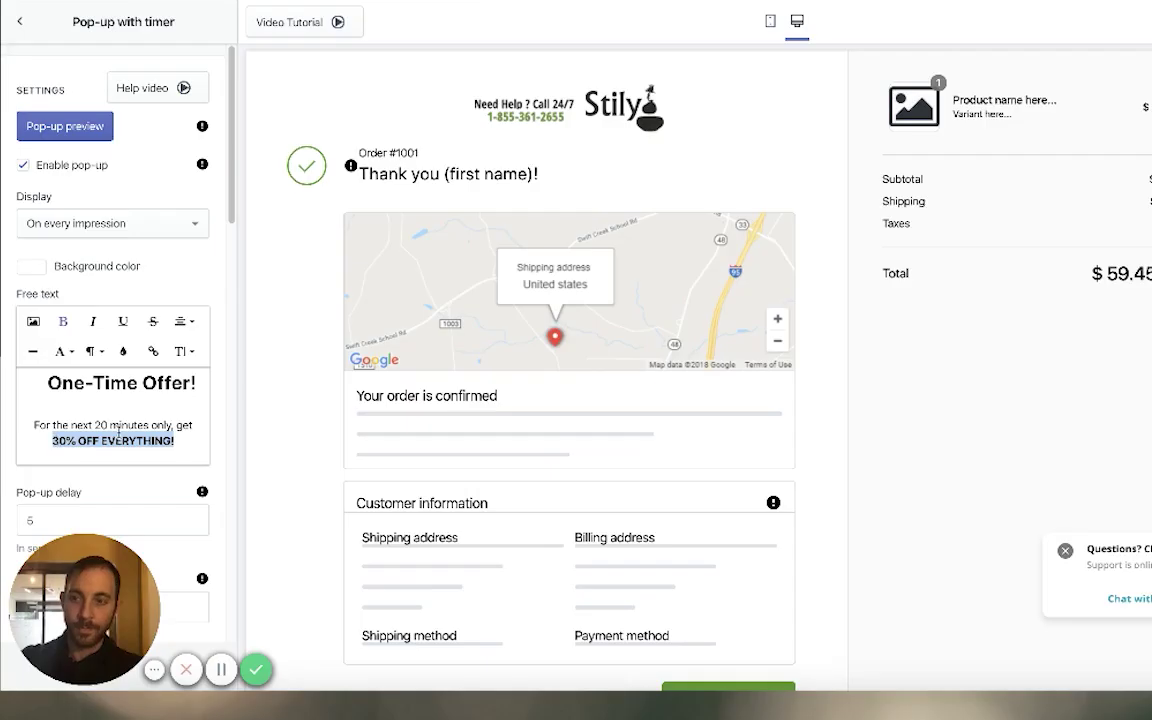
left_click(185, 429)
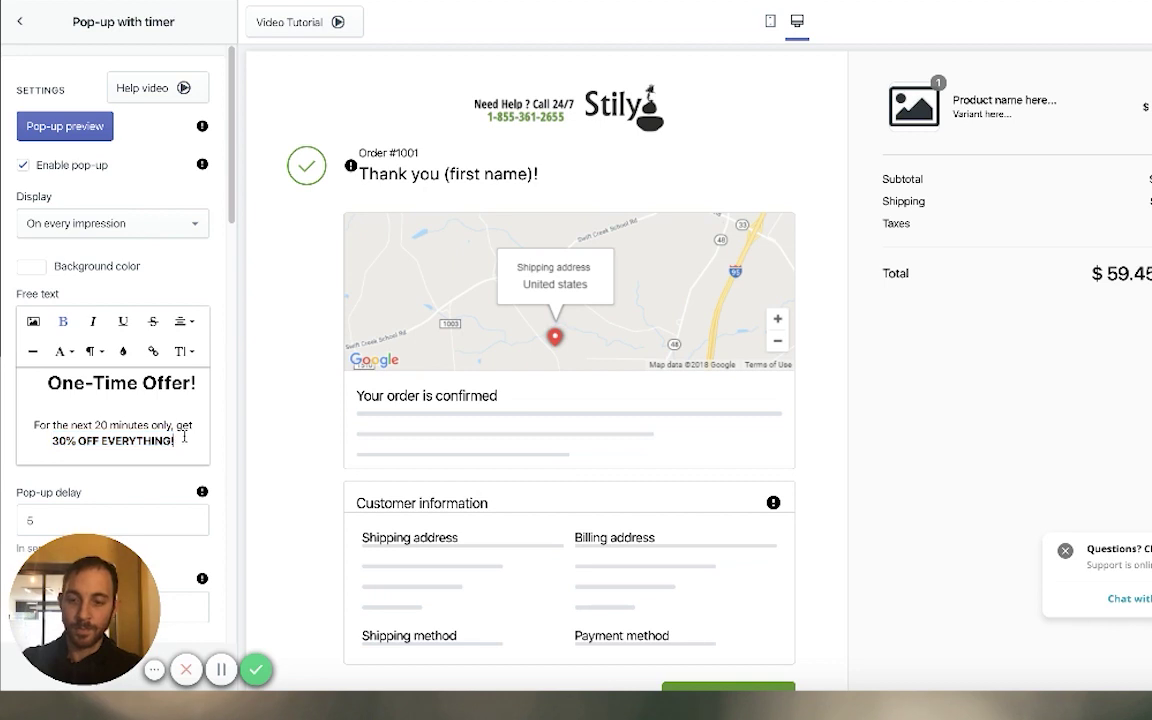
left_click_drag(47, 383, 4, 392)
key("BackSpace")
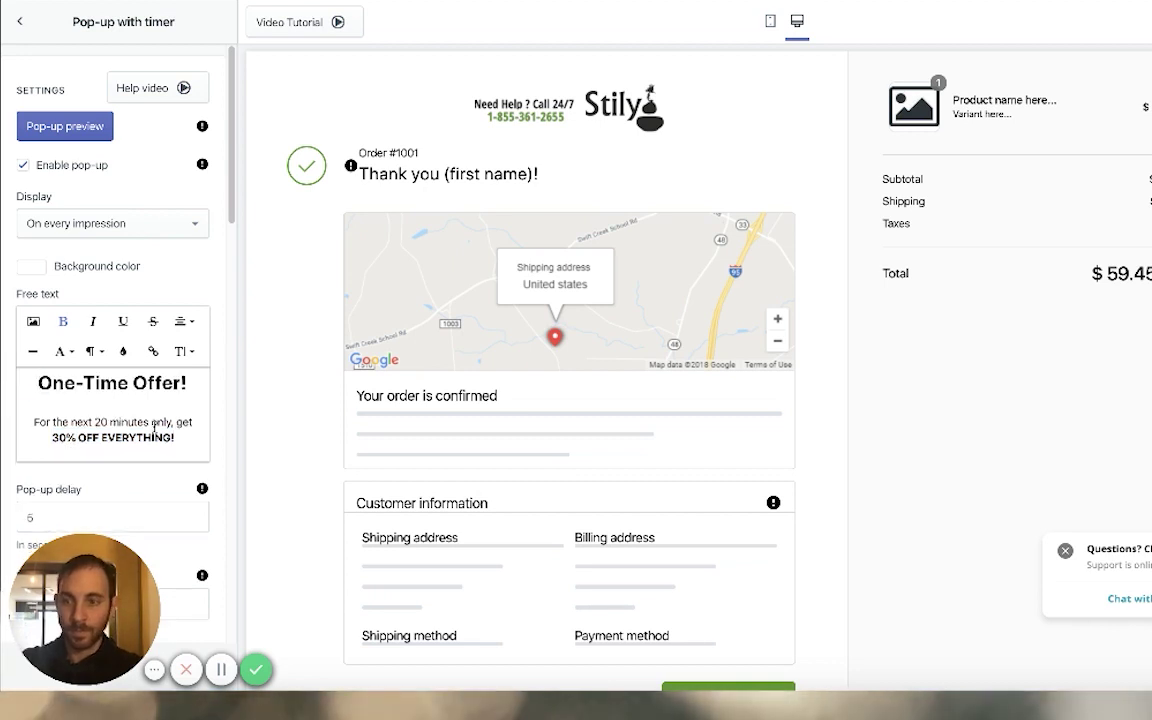
Set the font size of the two offer lines below the pop-up heading to 18
left_click_drag(176, 438, 8, 420)
left_click(183, 351)
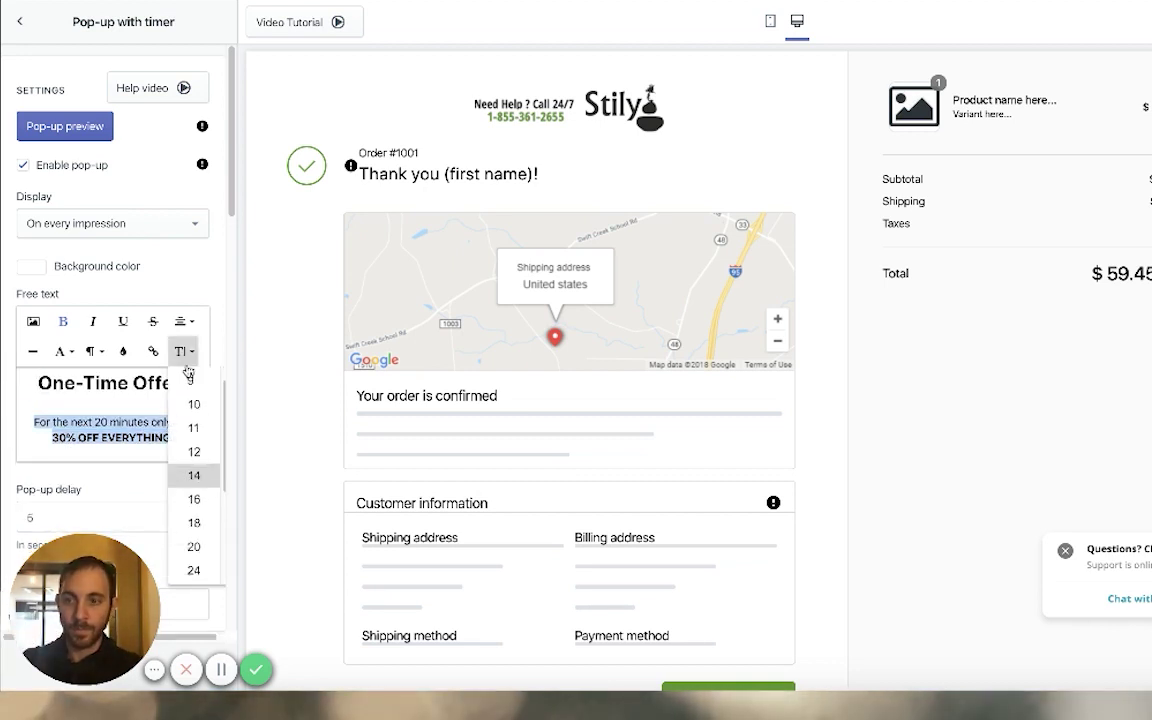
left_click(193, 522)
Insert the gift box image from the Downloads folder below the offer text of the pop-up
left_click(198, 462)
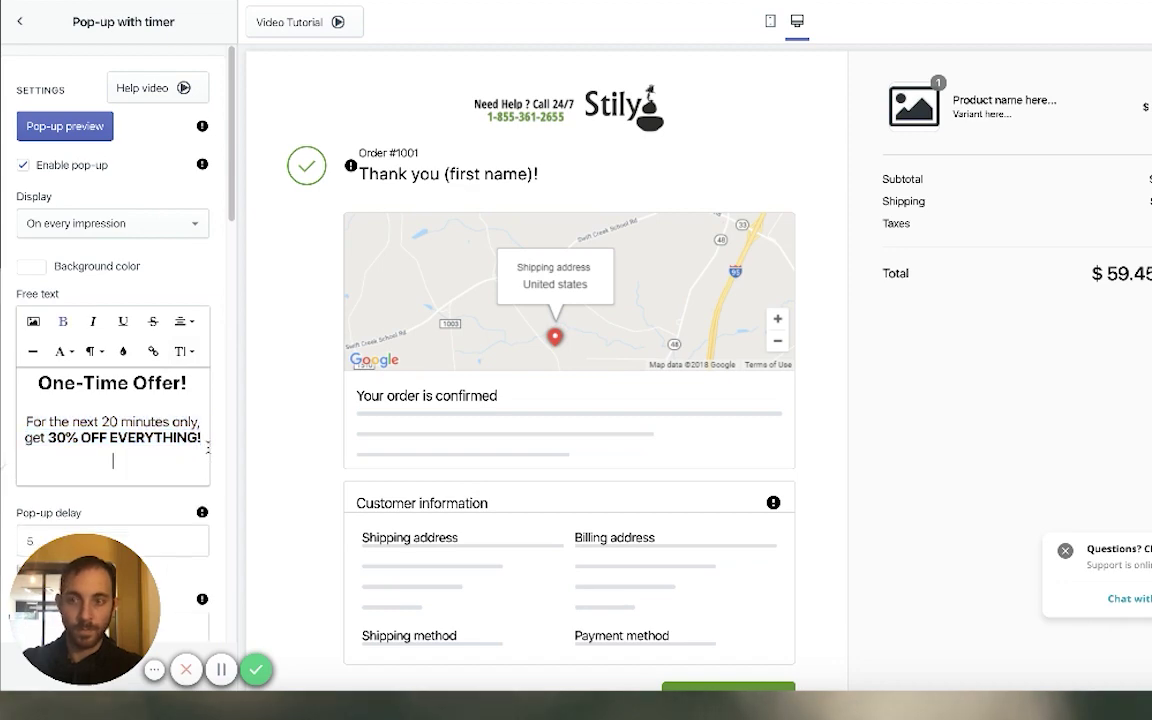
left_click(33, 321)
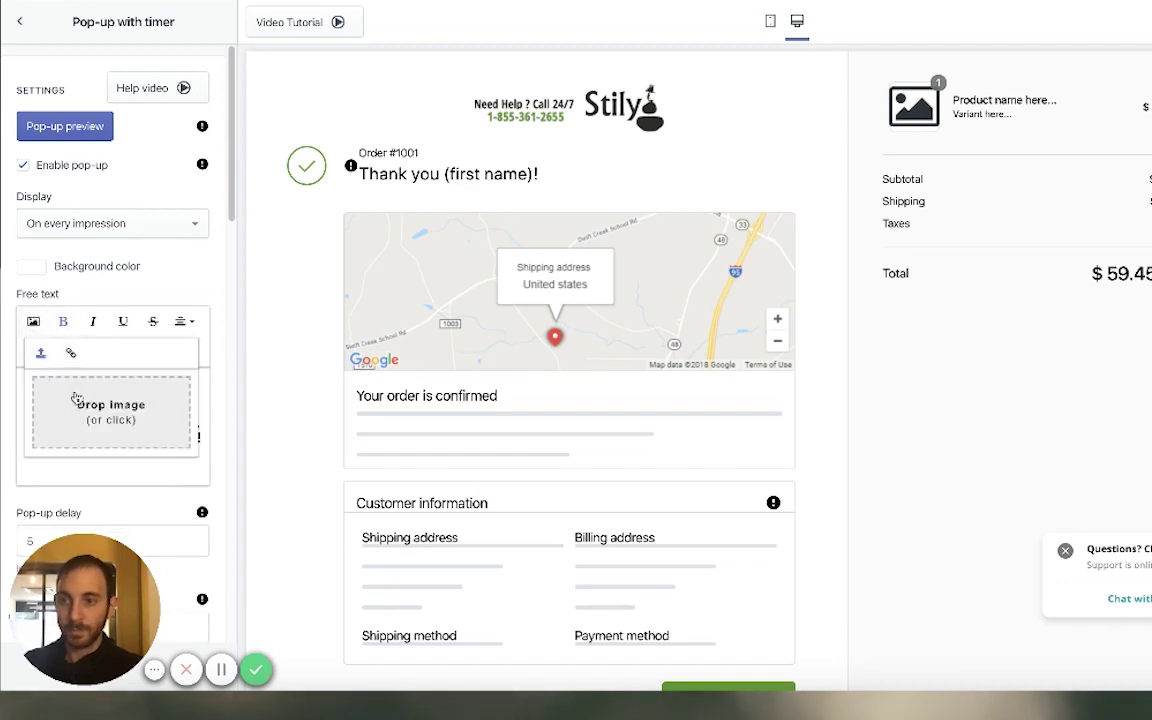
left_click(111, 410)
scroll(620, 265, "down", 10)
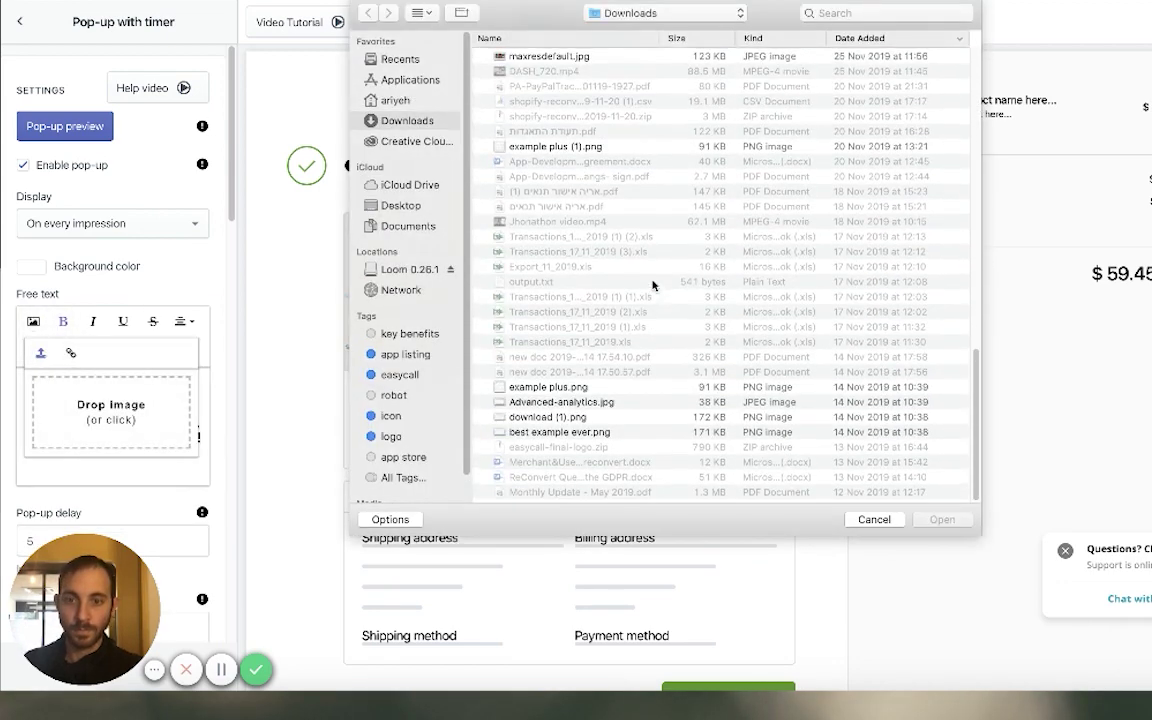
scroll(567, 255, "up", 5)
double_click(543, 177)
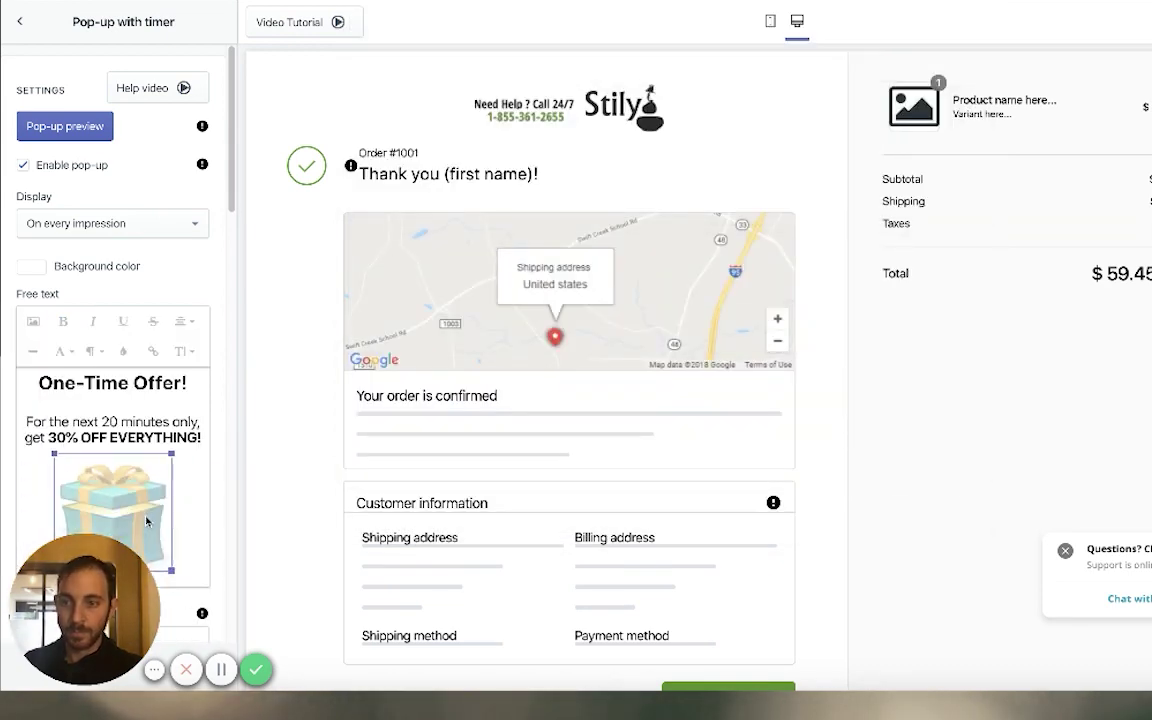
Set the pop-up discount to Automatic with type Percentage and a value of 40%
scroll(160, 450, "down", 7)
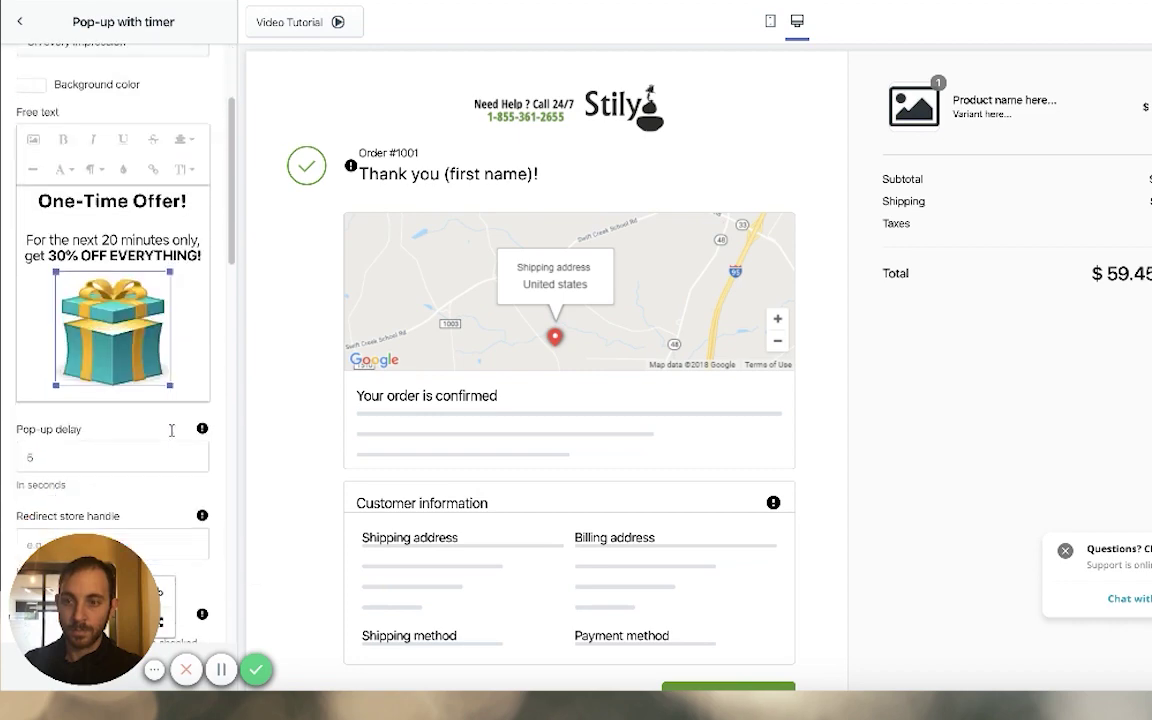
scroll(171, 436, "down", 4)
left_click(77, 327)
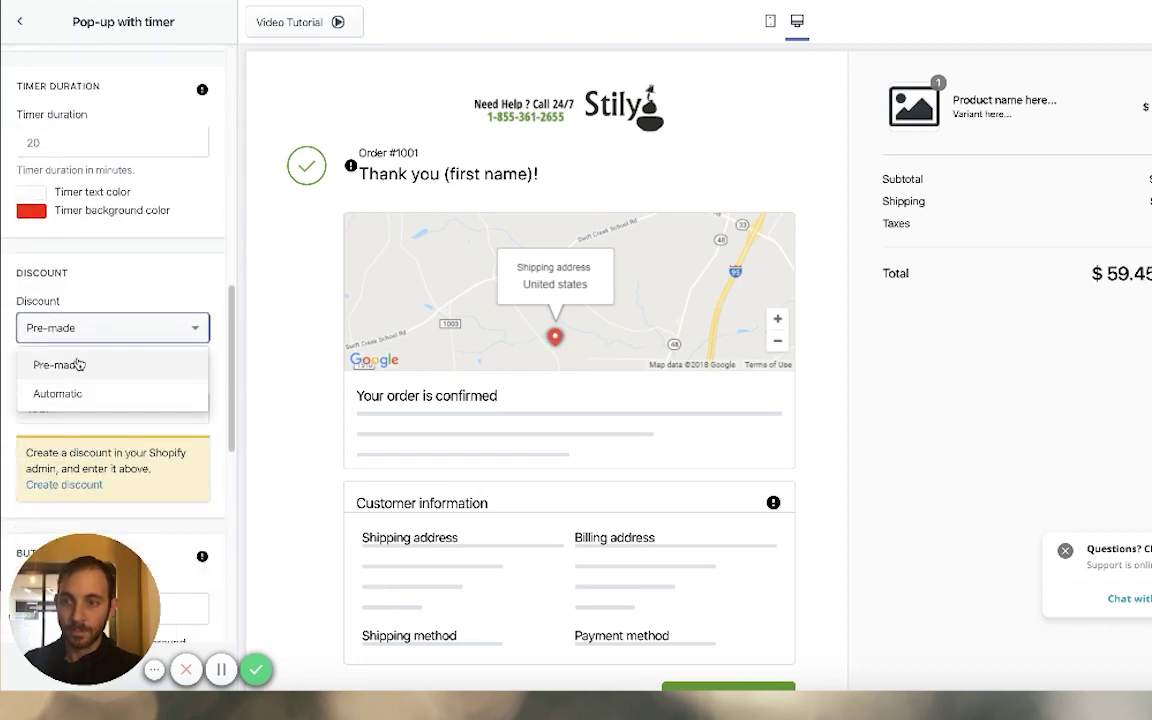
left_click(76, 391)
left_click(79, 407)
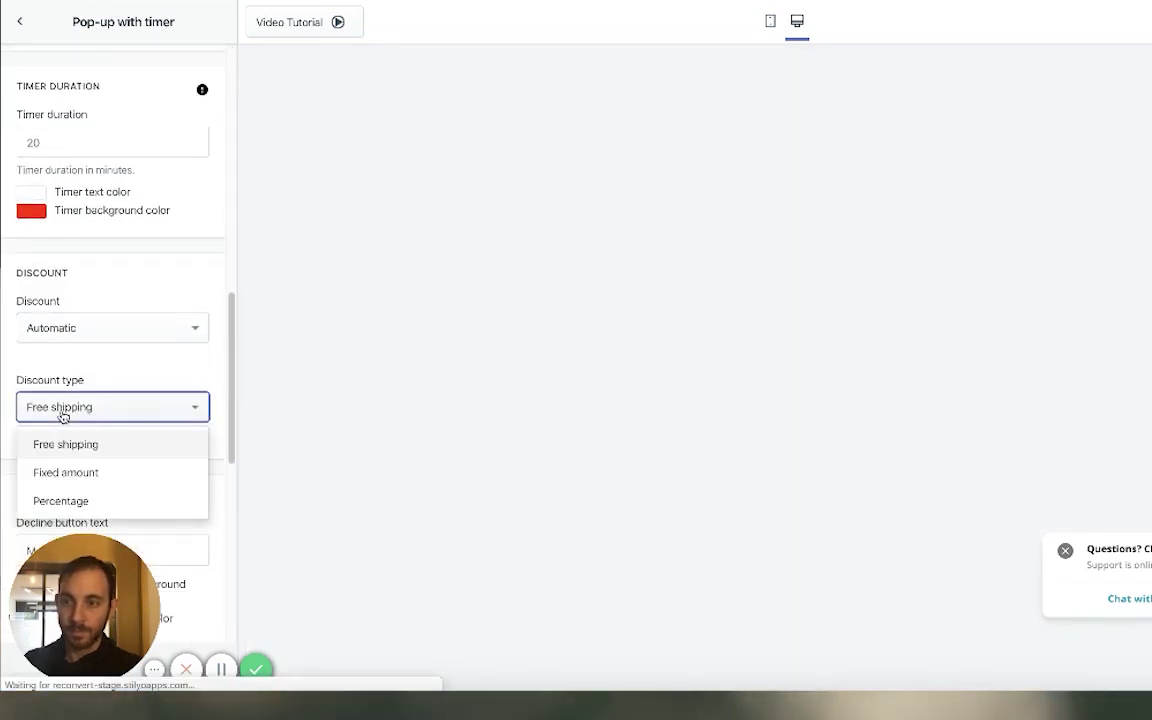
left_click(64, 497)
left_click(60, 483)
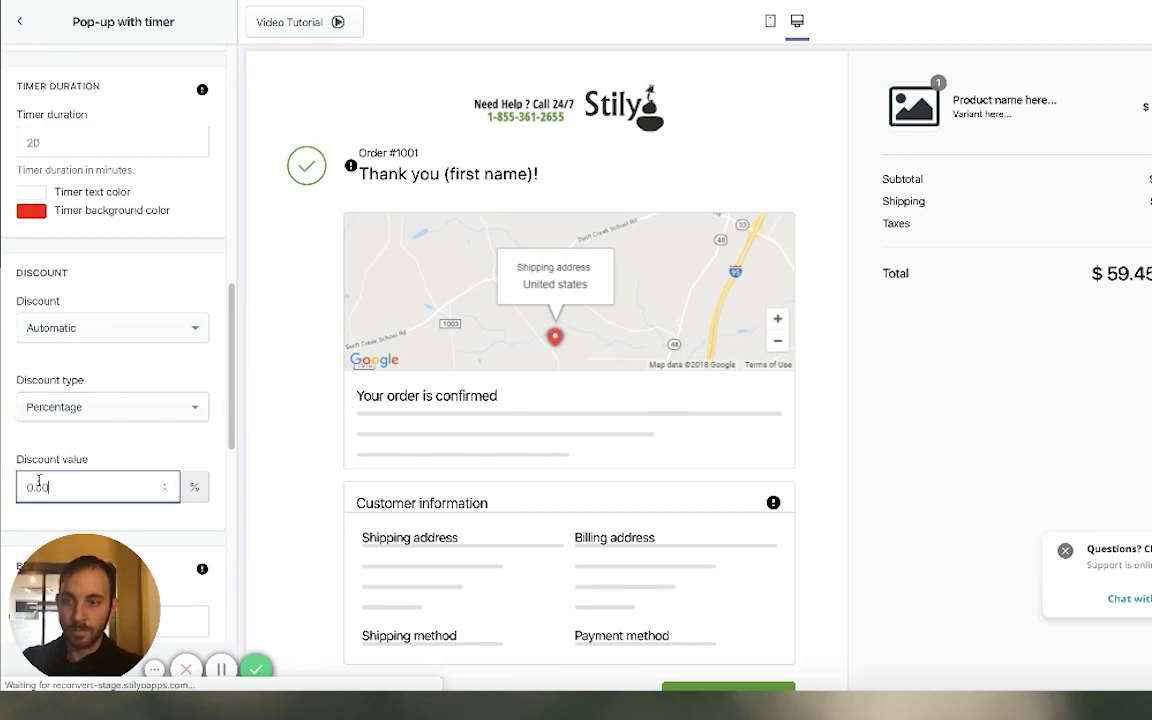
type("40")
Clear the decline button's background color to white, RGB(255, 255, 255), and restore its original green
scroll(33, 163, "down", 5)
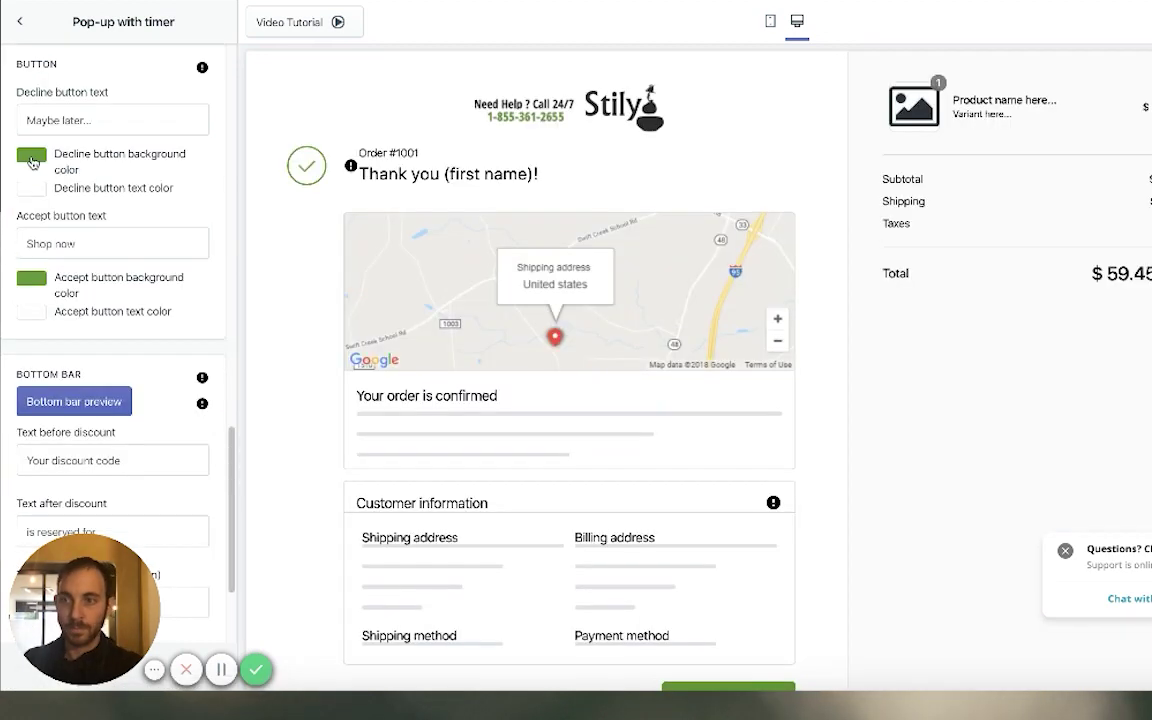
left_click(31, 160)
left_click(98, 352)
key("ctrl+x")
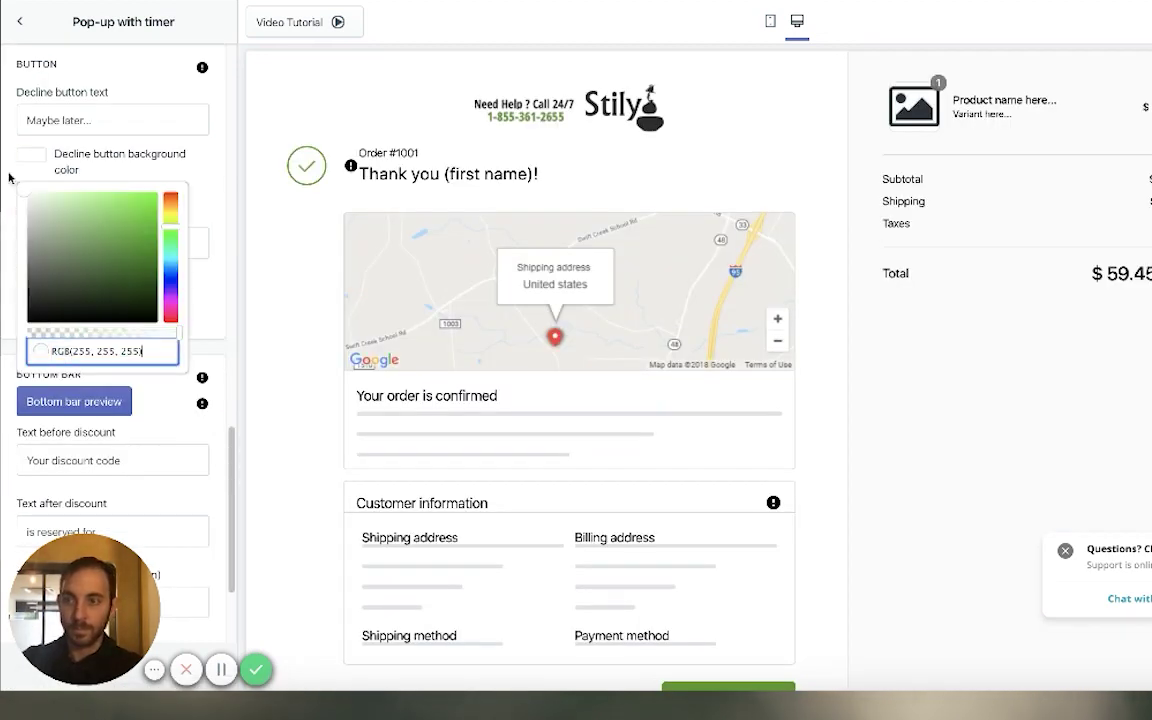
left_click(8, 175)
left_click(31, 160)
left_click(87, 351)
key("ctrl+v")
left_click(211, 296)
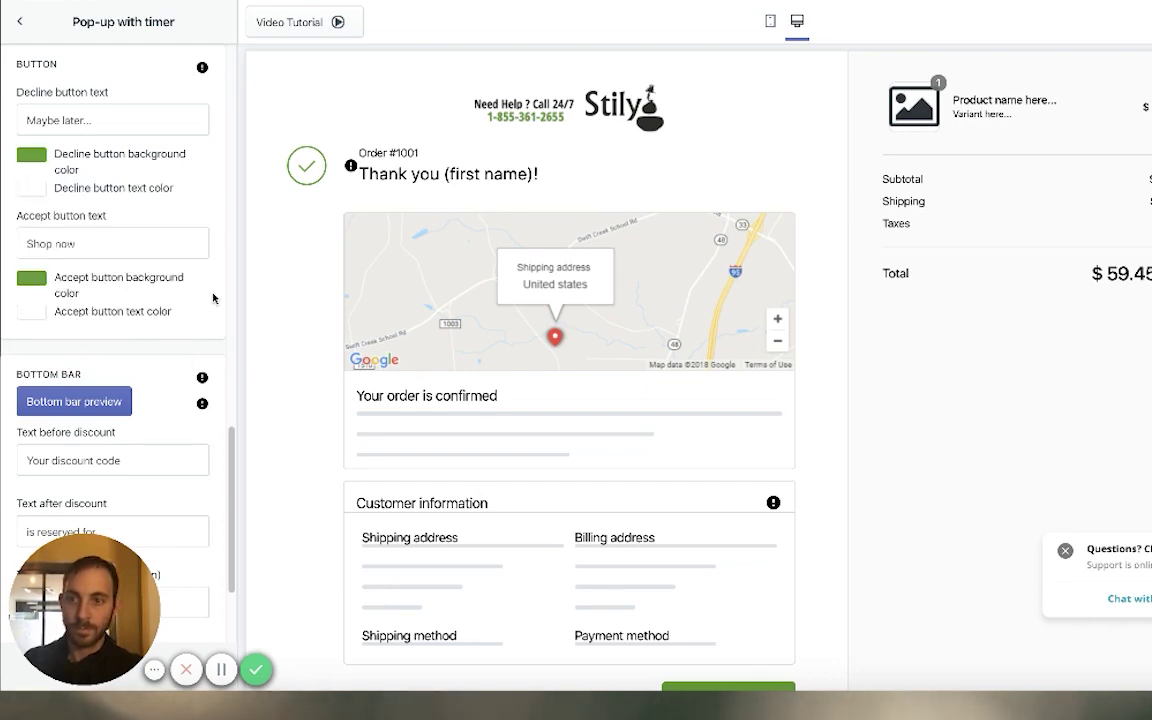
Preview the configured pop-up with timer
scroll(211, 296, "up", 10)
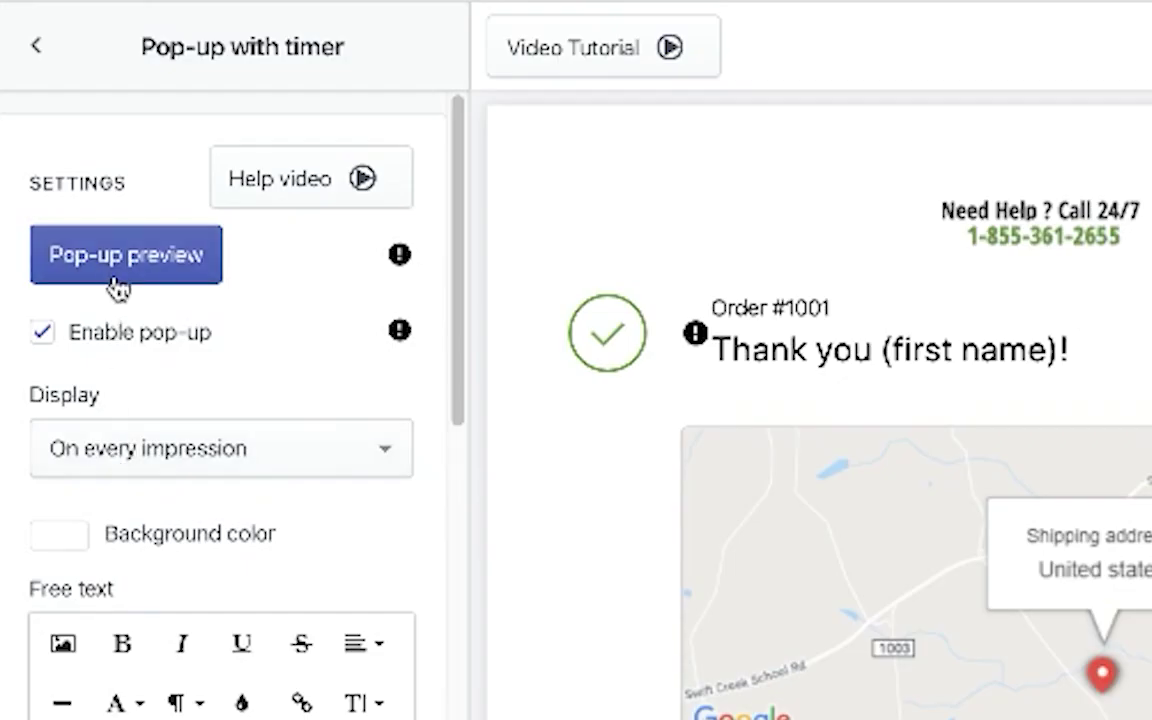
left_click(115, 272)
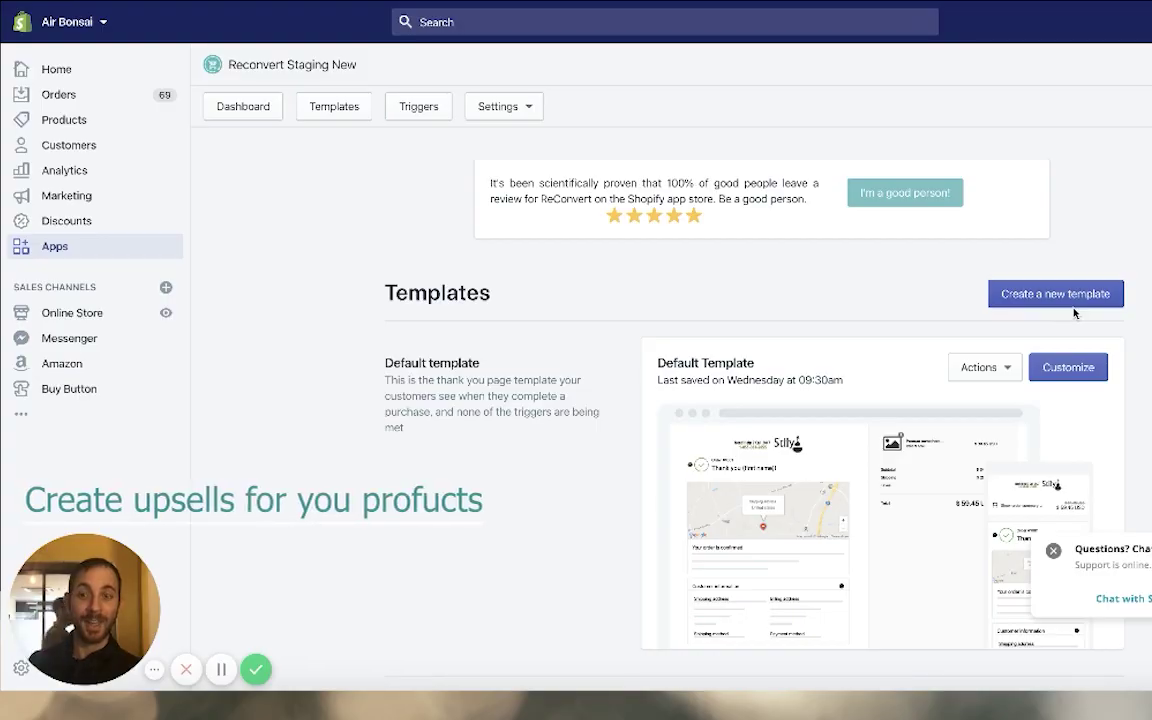
Create a new thank you page template and save it under the name "Planters upsell"
left_click(1074, 306)
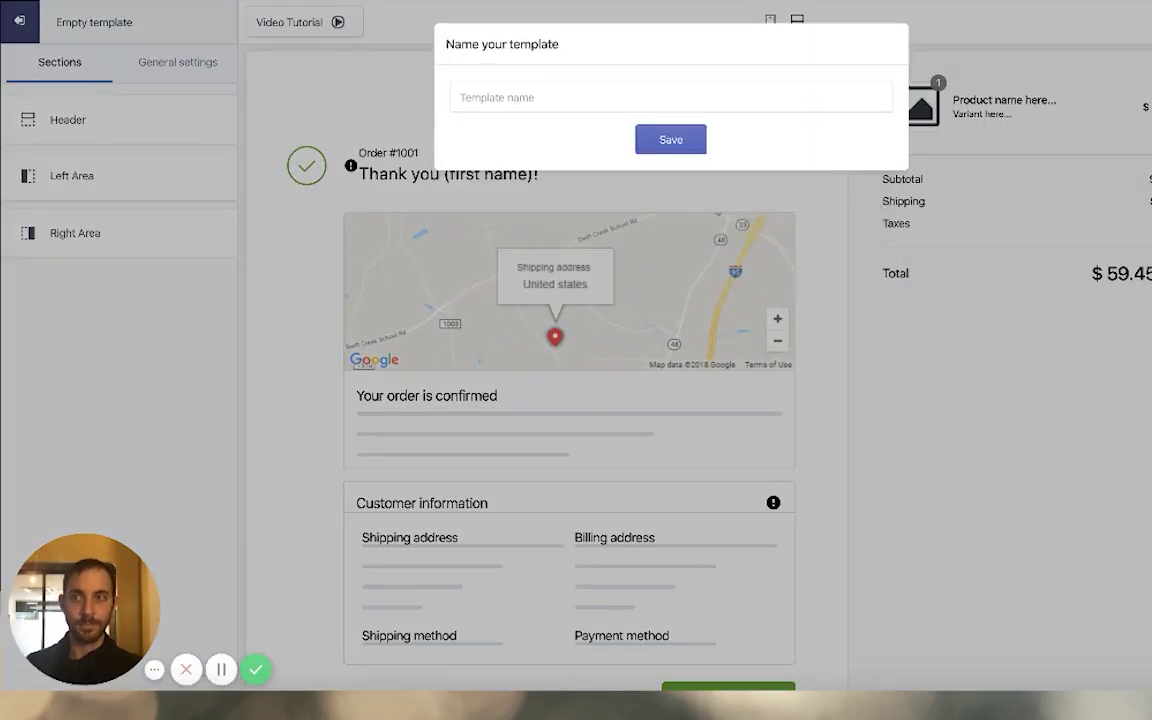
left_click(571, 94)
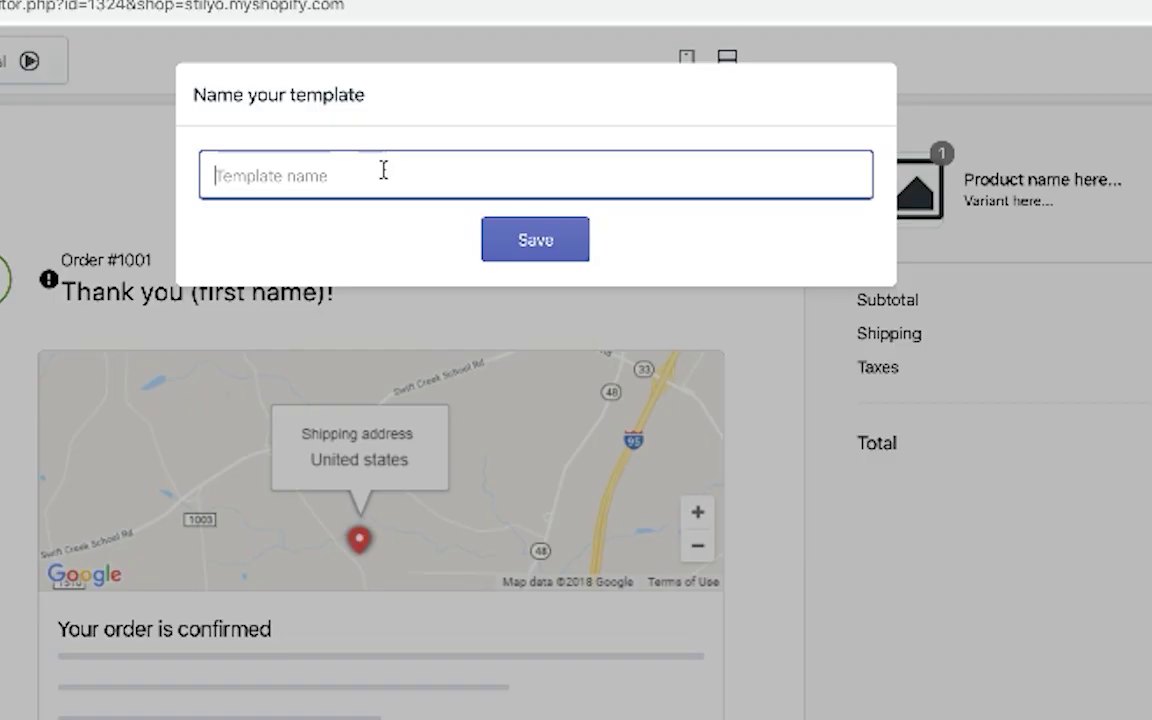
type("Plan")
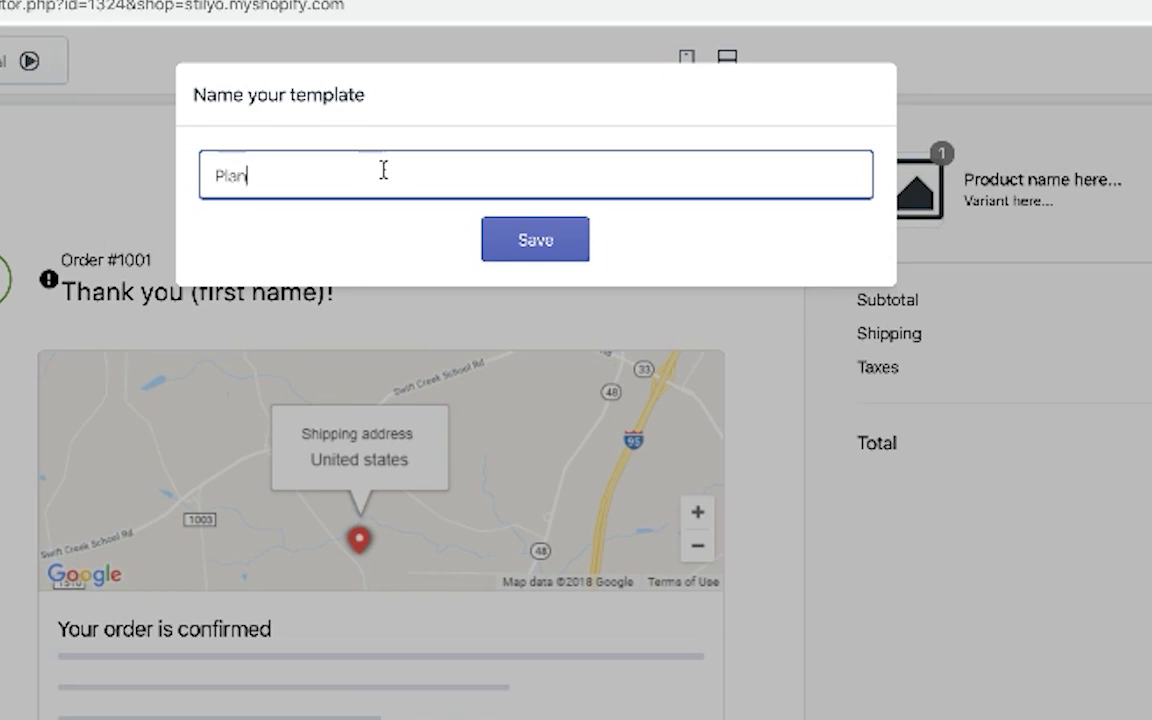
type("ters upsell")
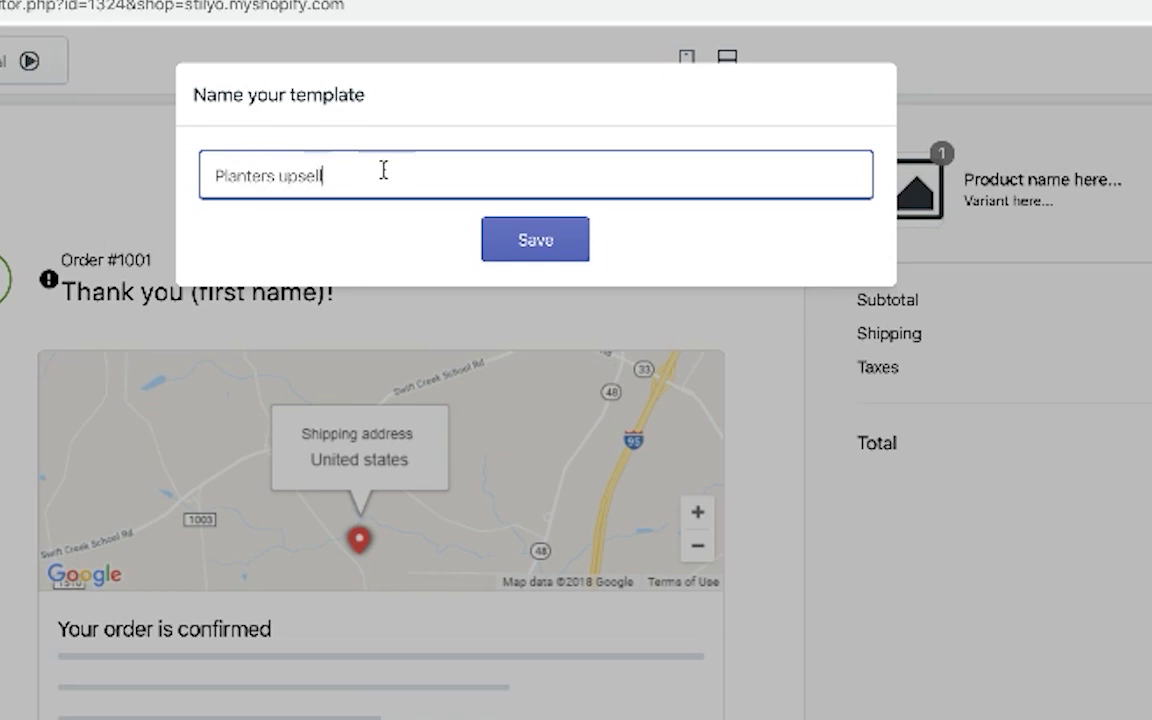
left_click(550, 241)
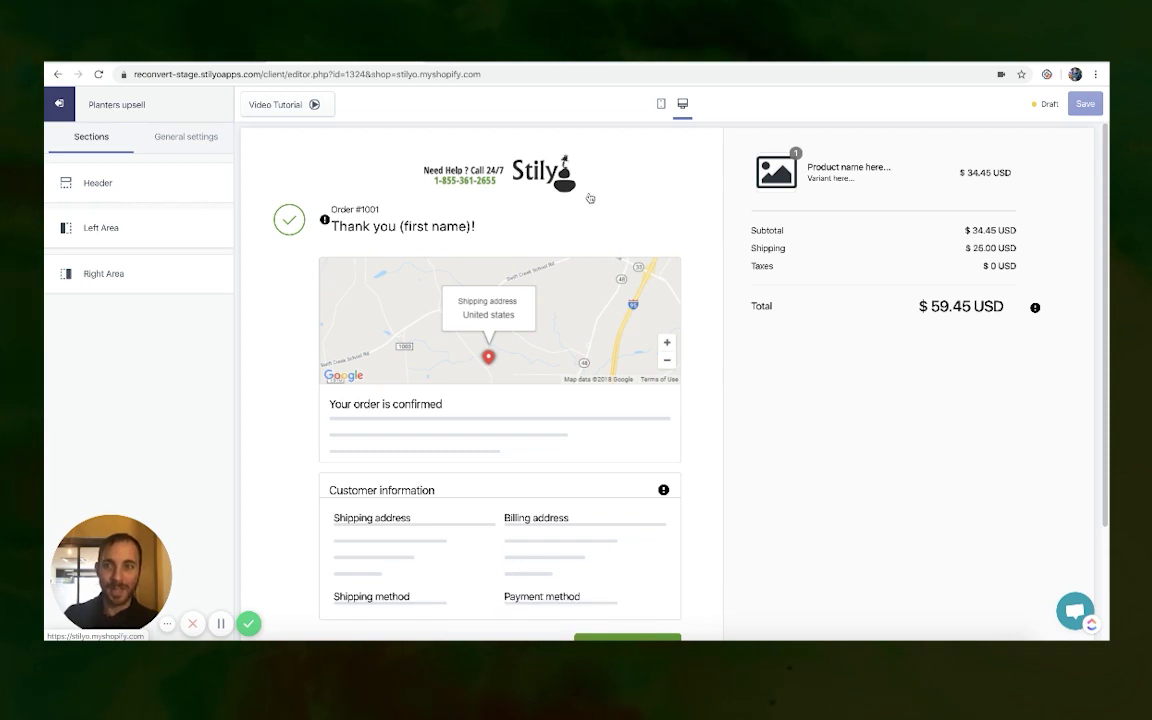
Add a Product upsell section to the Right Area of the template
left_click(136, 274)
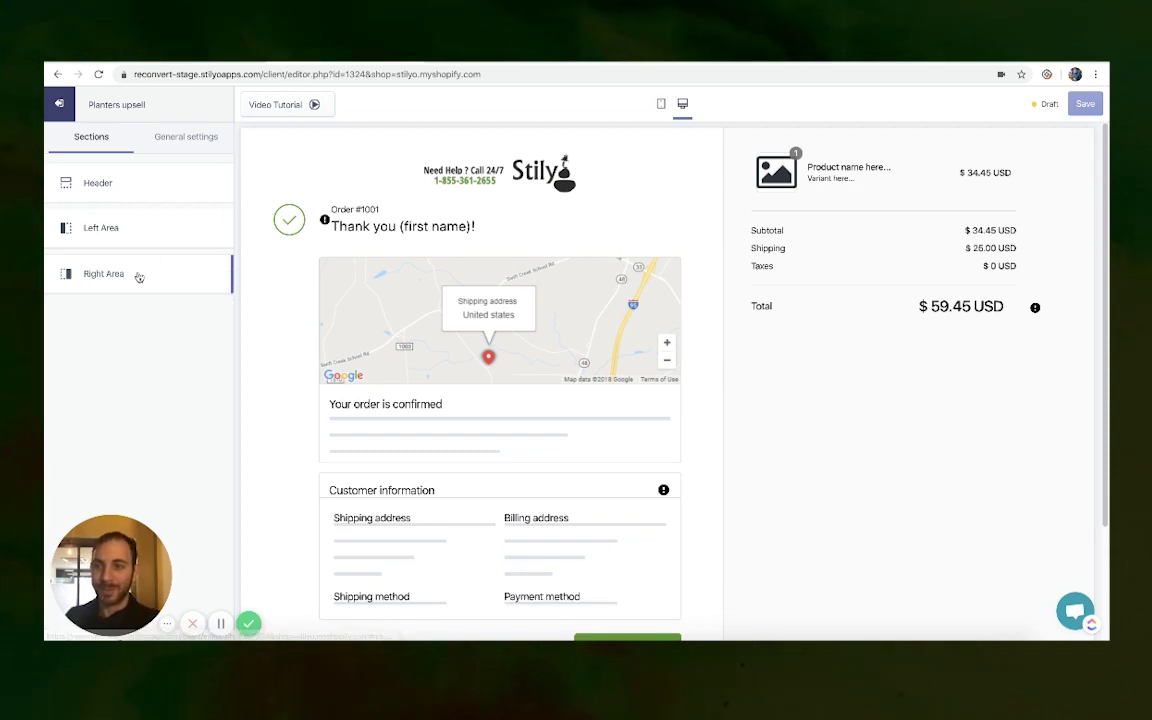
left_click(92, 156)
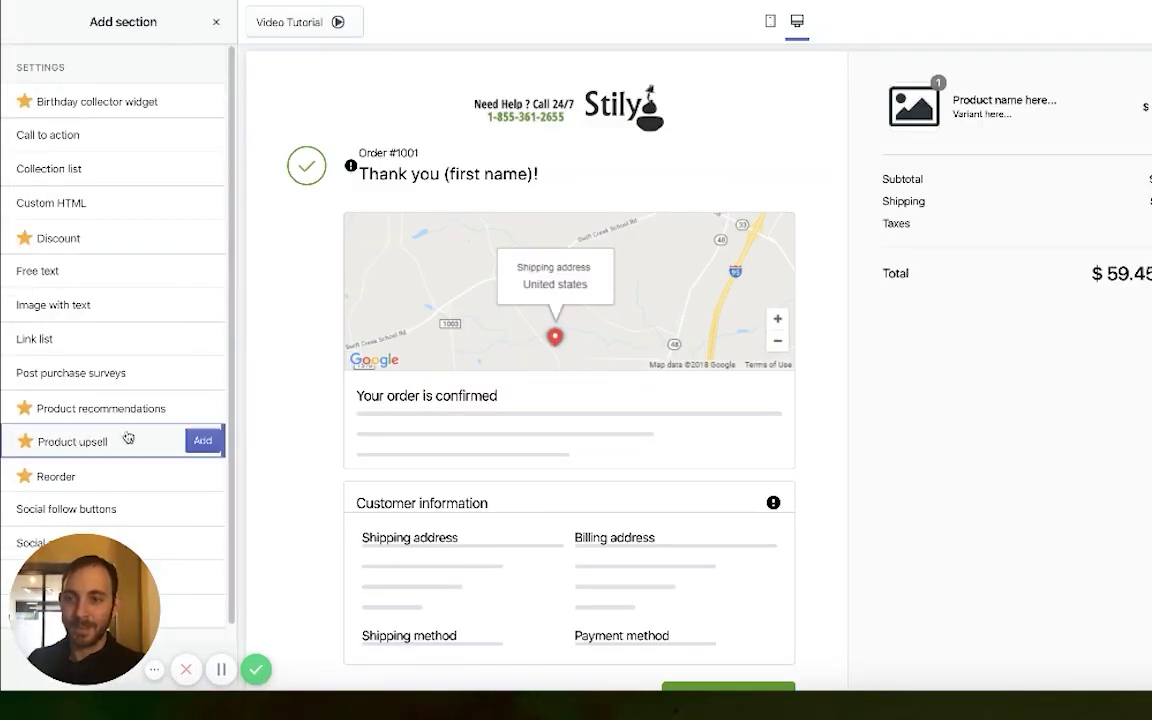
left_click(202, 441)
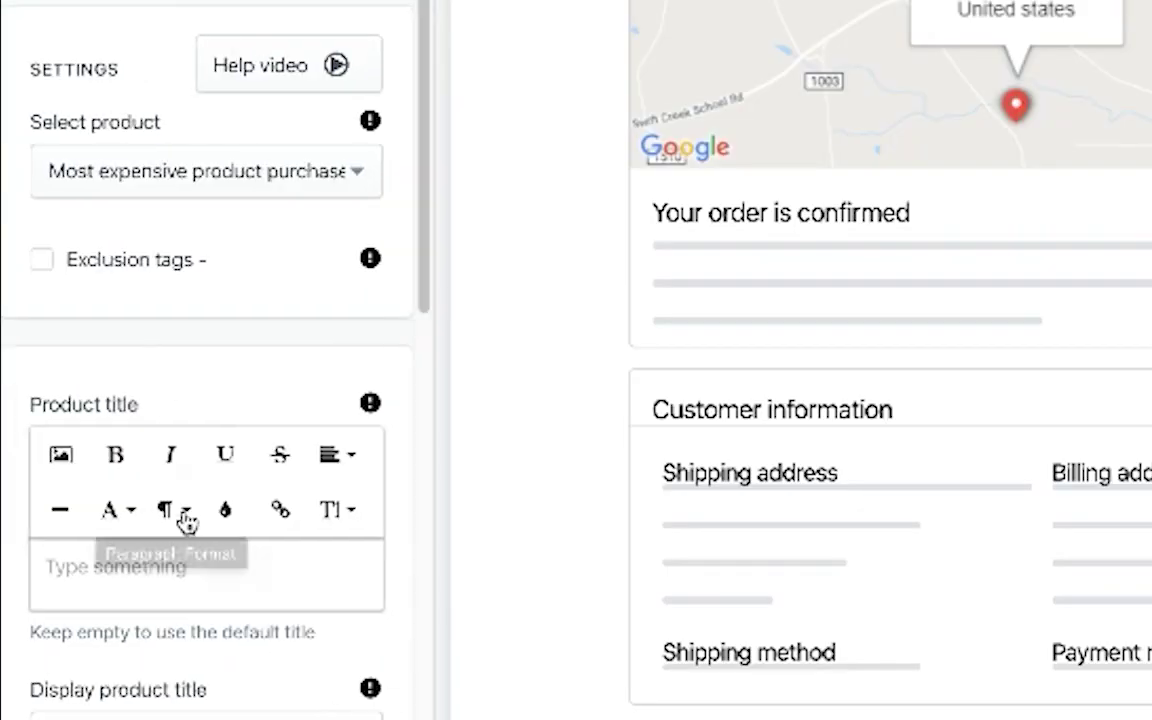
Feature the specific product "Cute Ceramic Bulba..." in the upsell and choose Display selected product anyway if it is in the original order
left_click(159, 199)
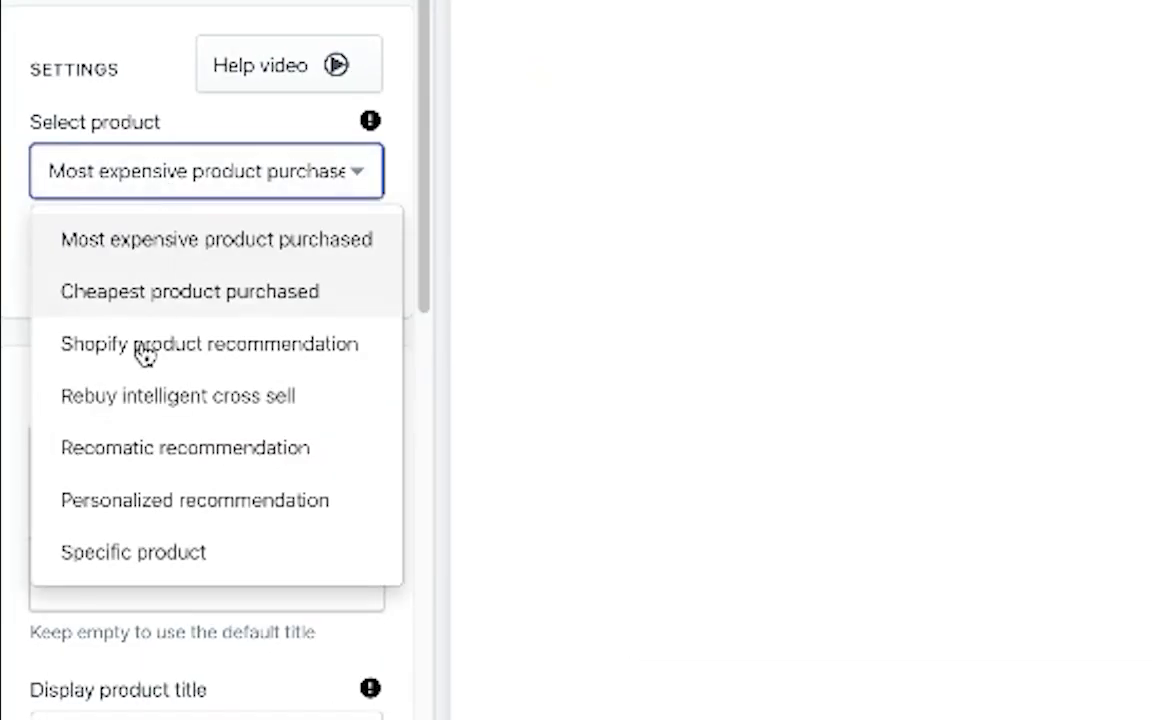
left_click(136, 576)
left_click(200, 355)
left_click(255, 23)
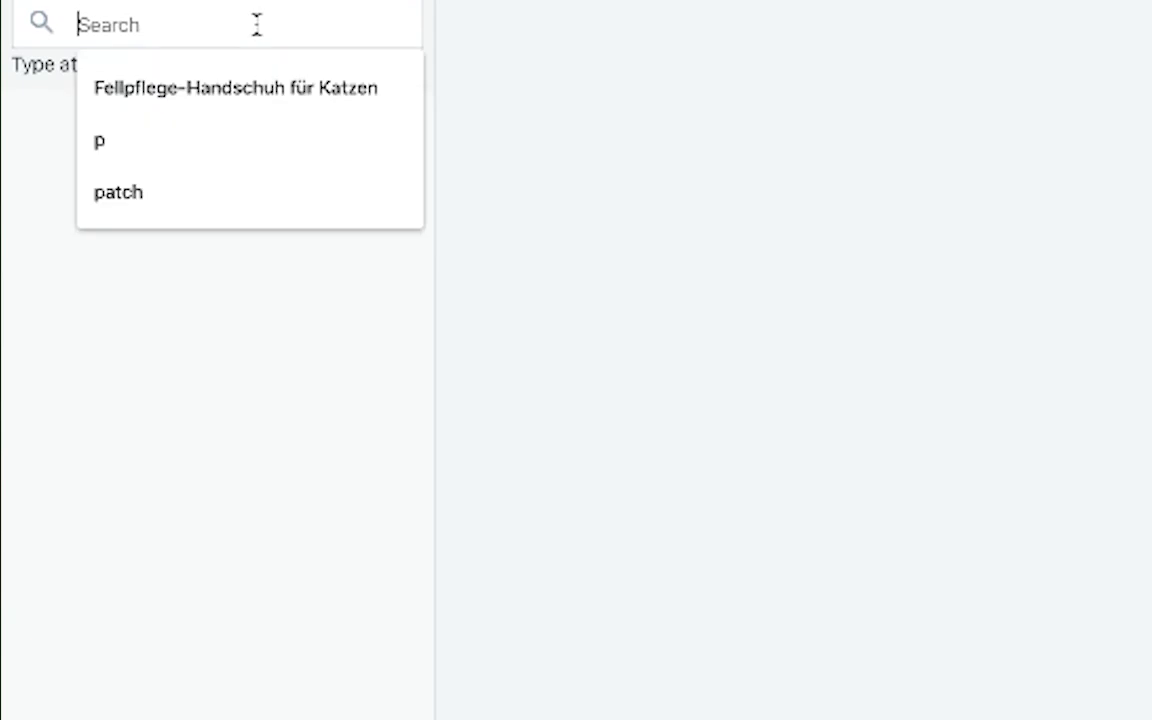
type("bul")
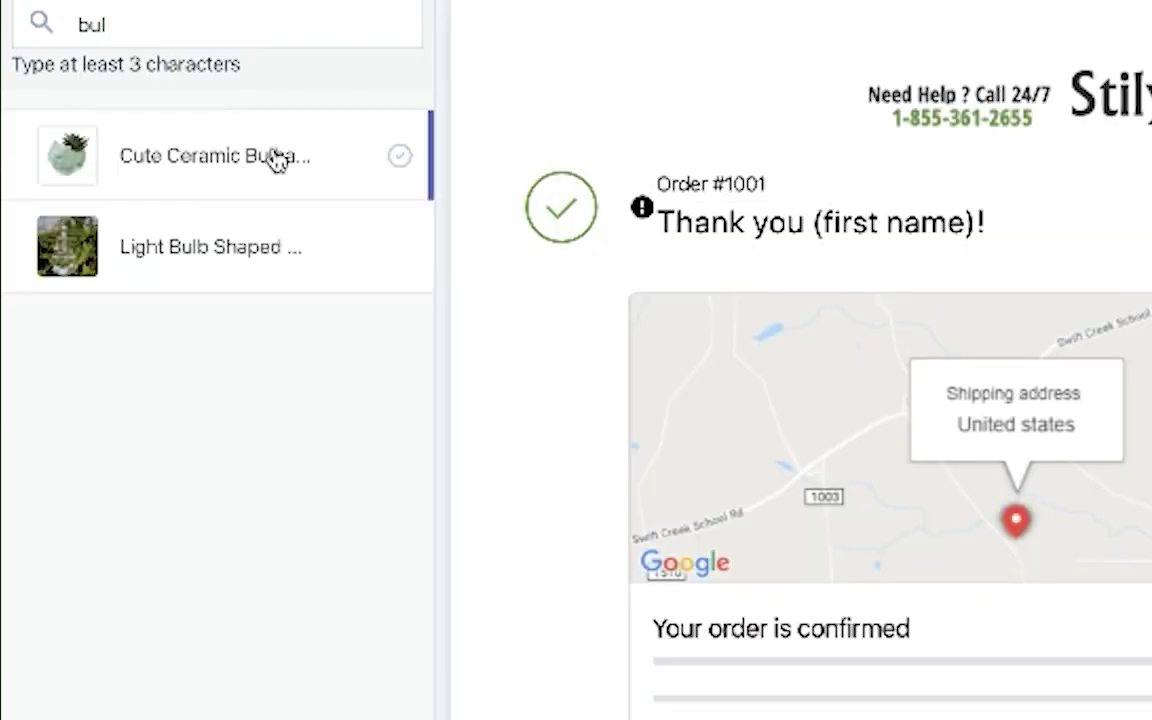
left_click(276, 159)
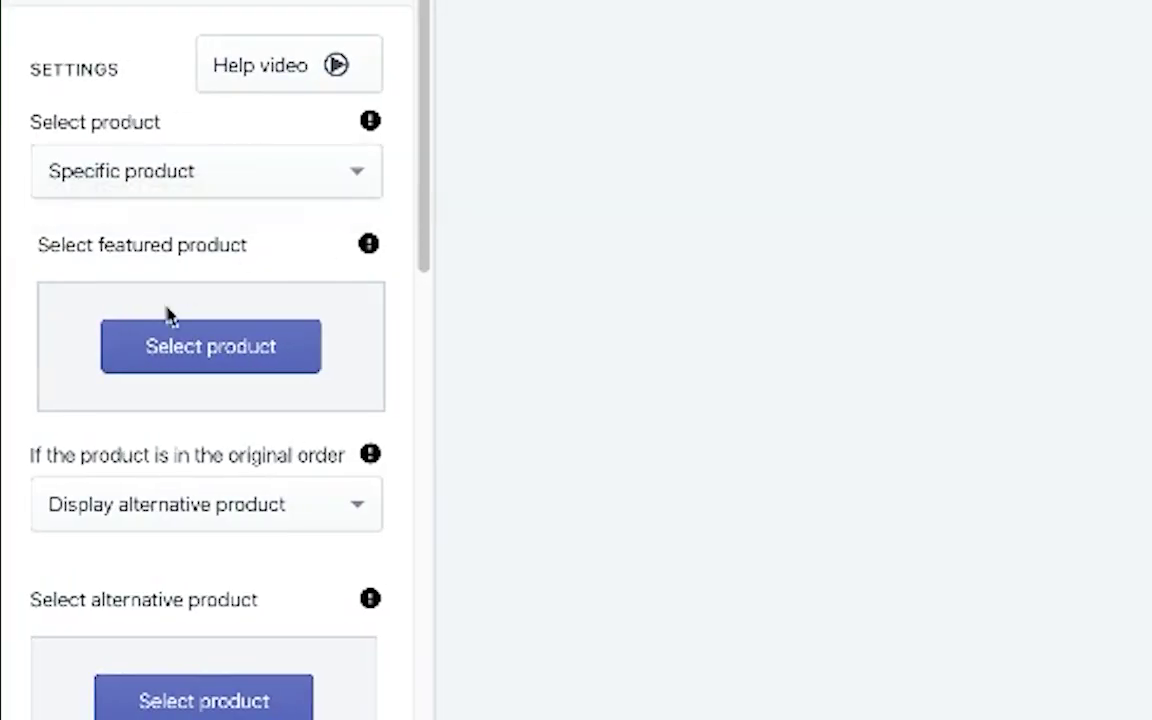
left_click(159, 512)
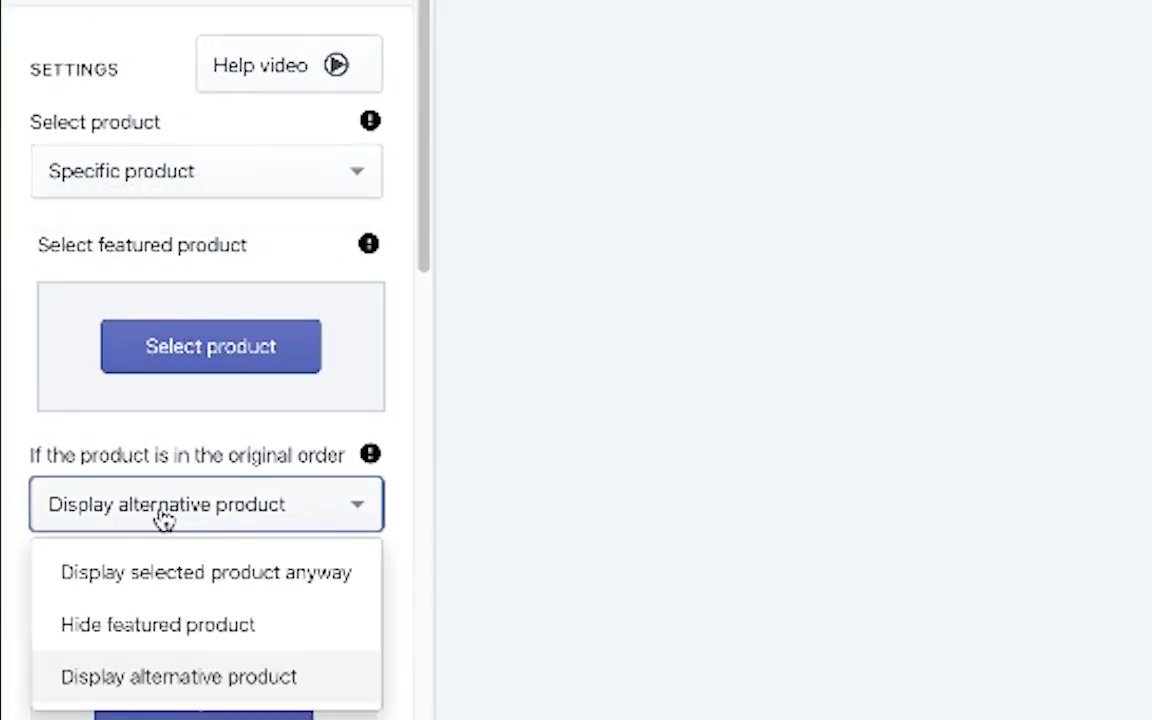
left_click(170, 596)
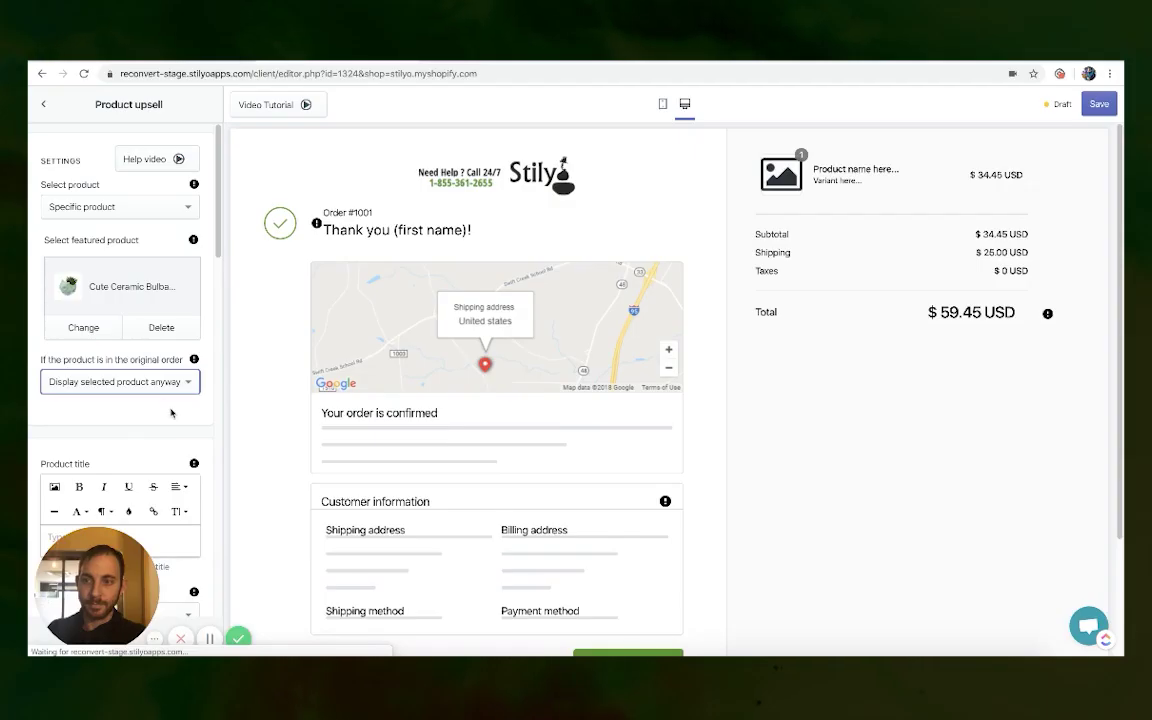
Set the upsell's product title to "Get this cute Bulbasaur for only $20"
scroll(170, 412, "down", 3)
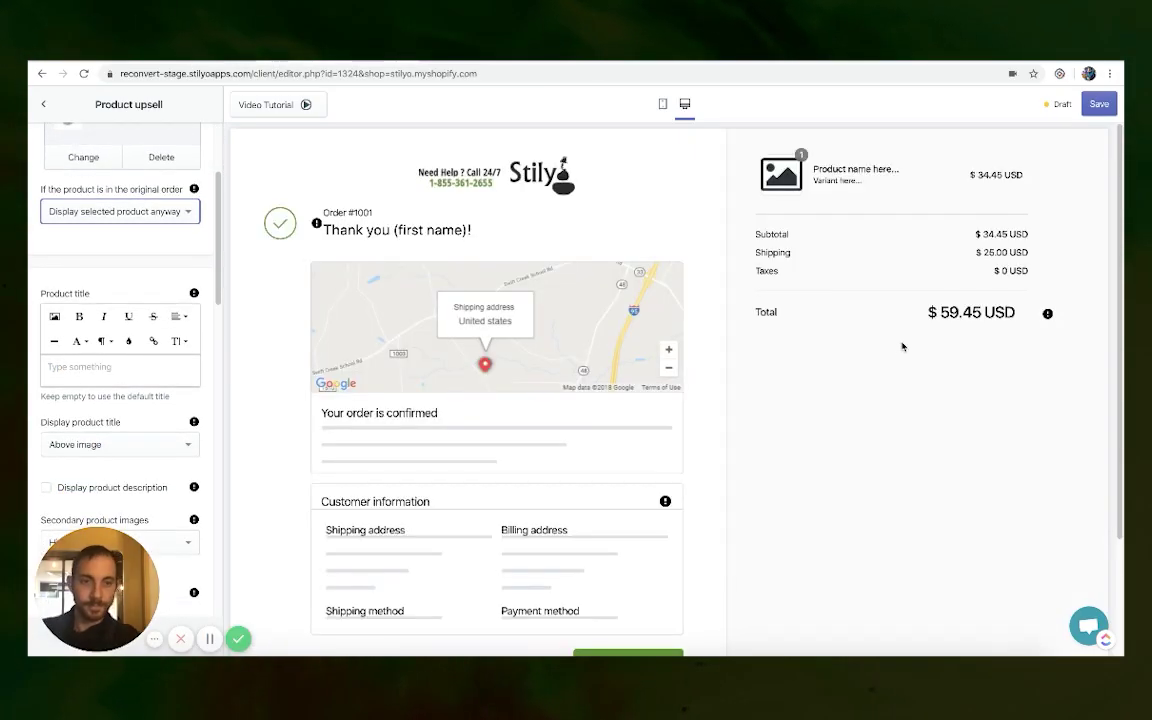
double_click(865, 342)
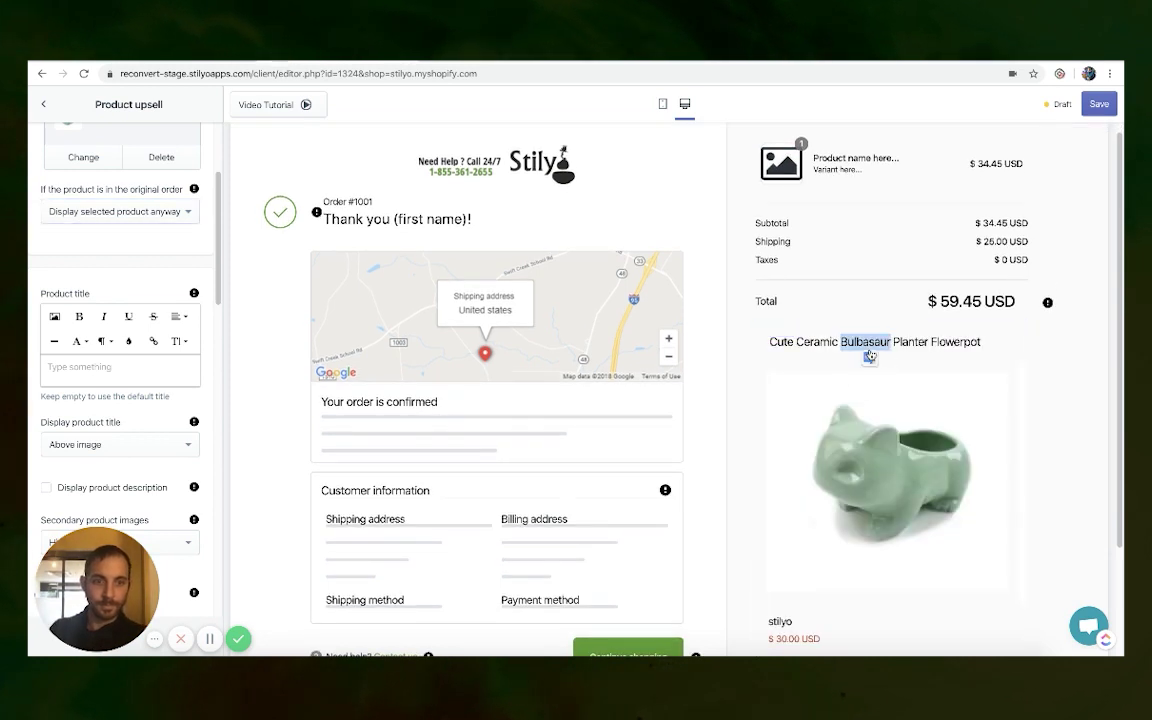
left_click(150, 366)
type("G")
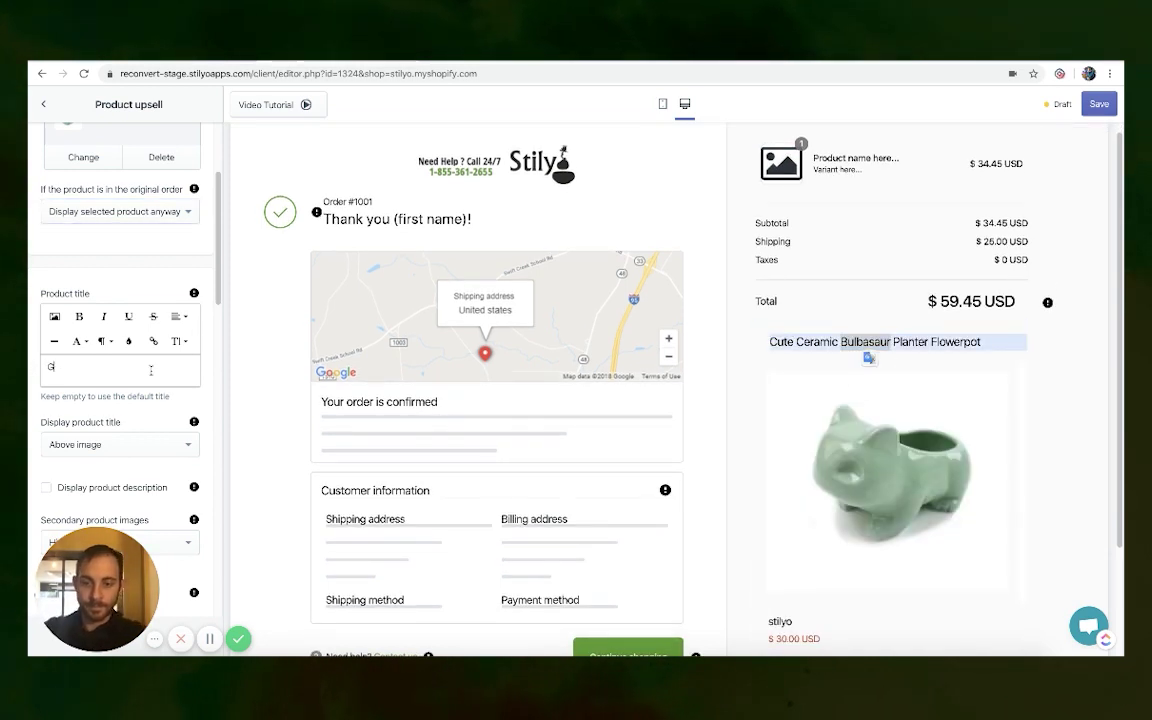
type("et this cute")
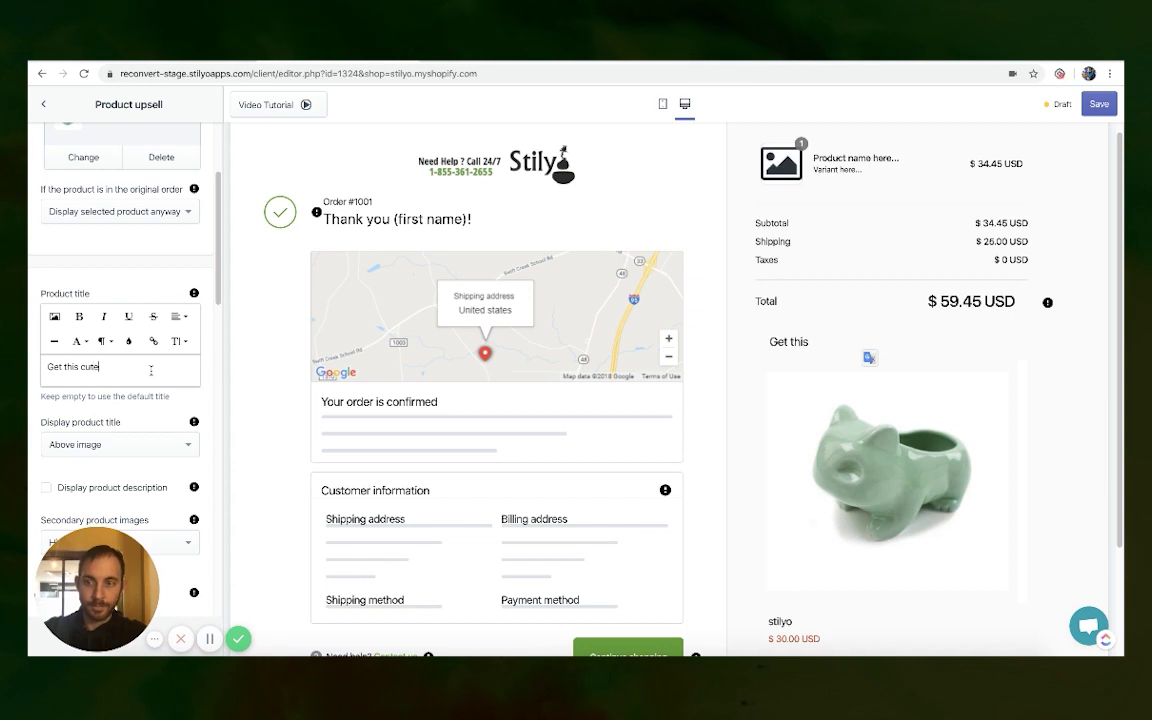
type(" Bulbasaur at ")
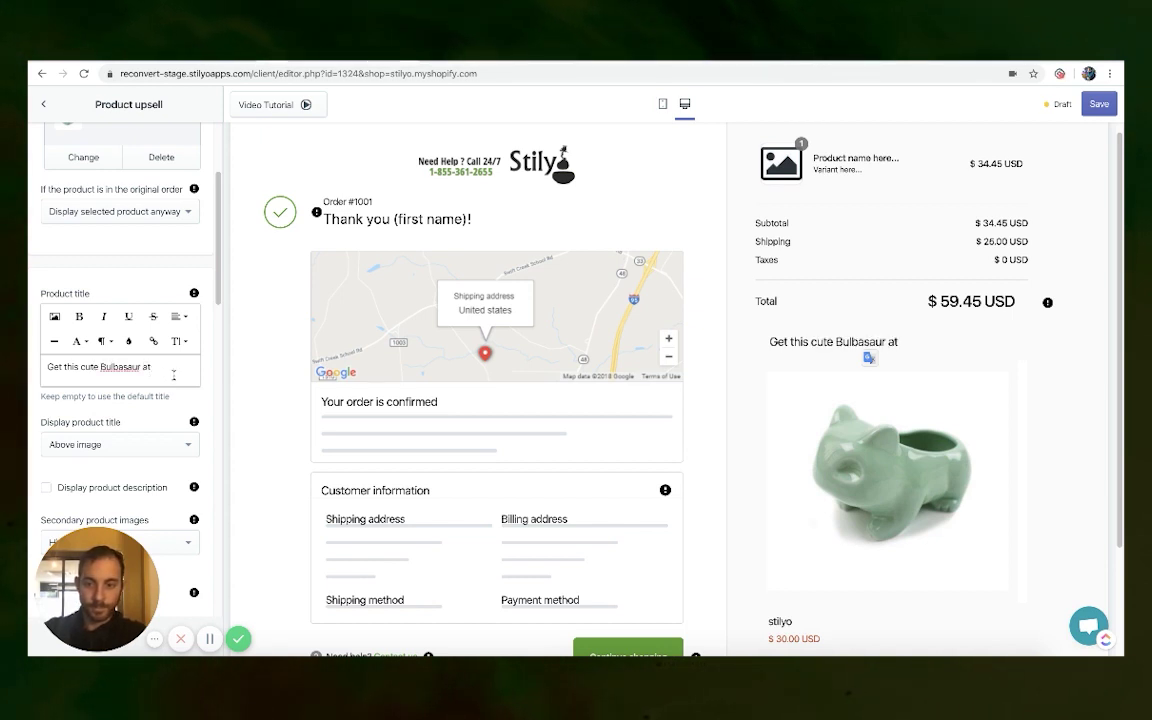
type("$20")
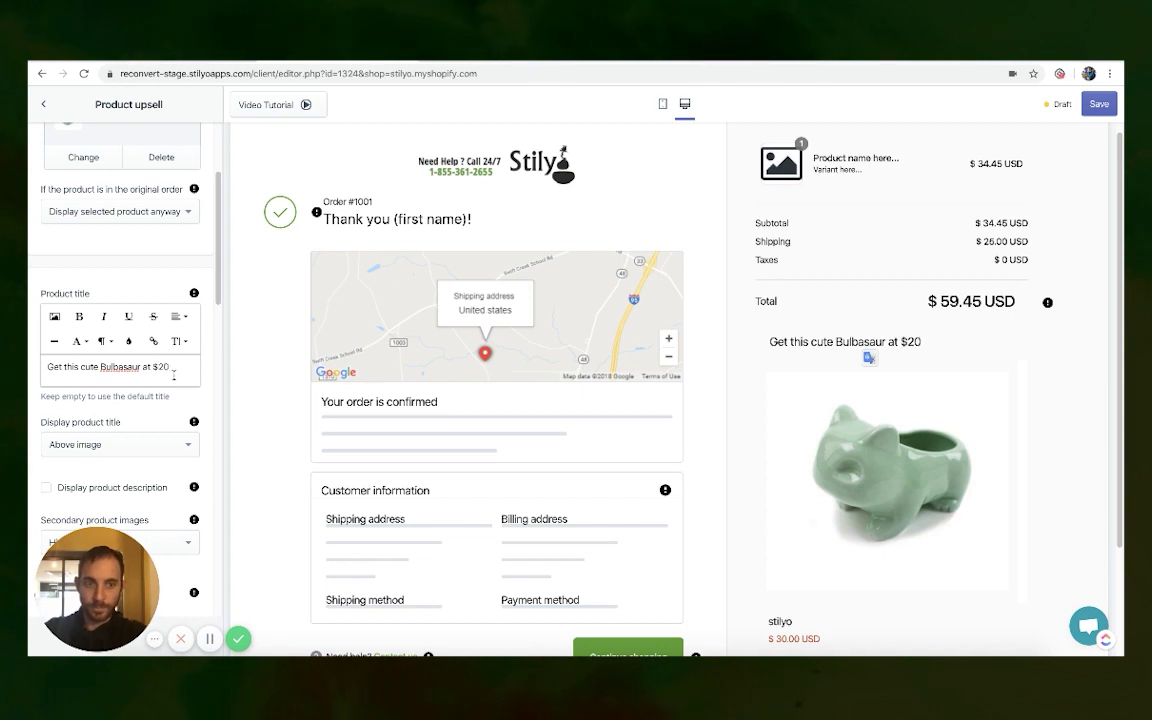
key("BackSpace")
key("BackSpace")
type("for on")
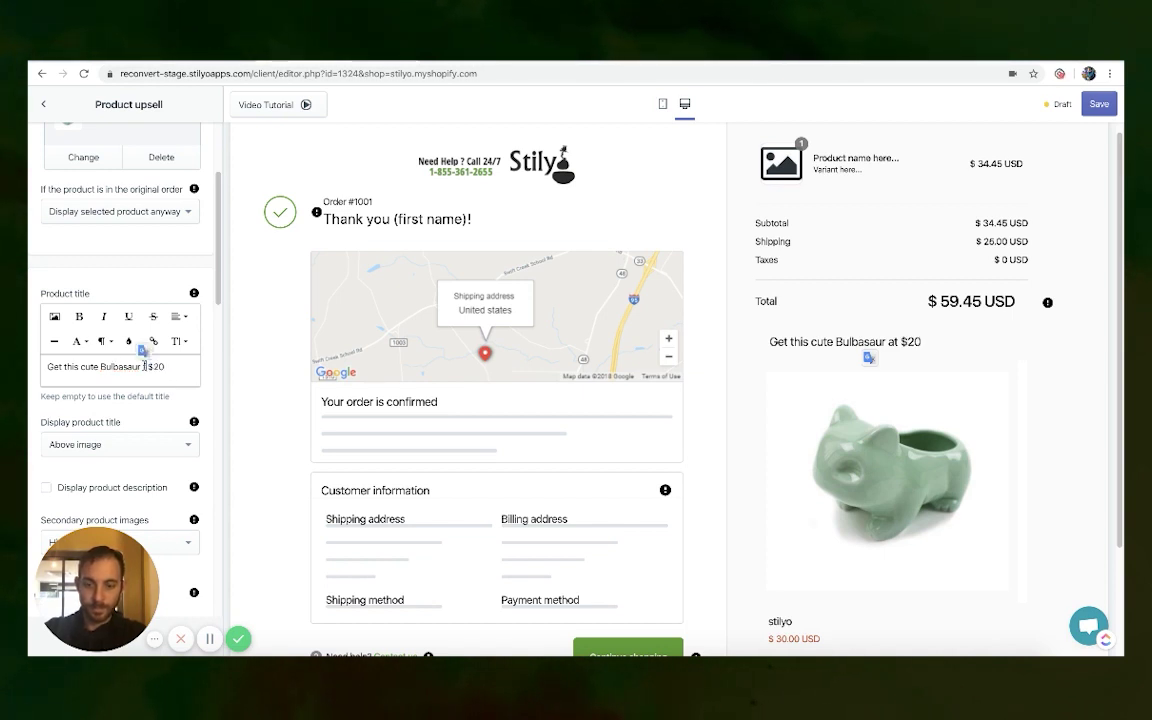
type("ly")
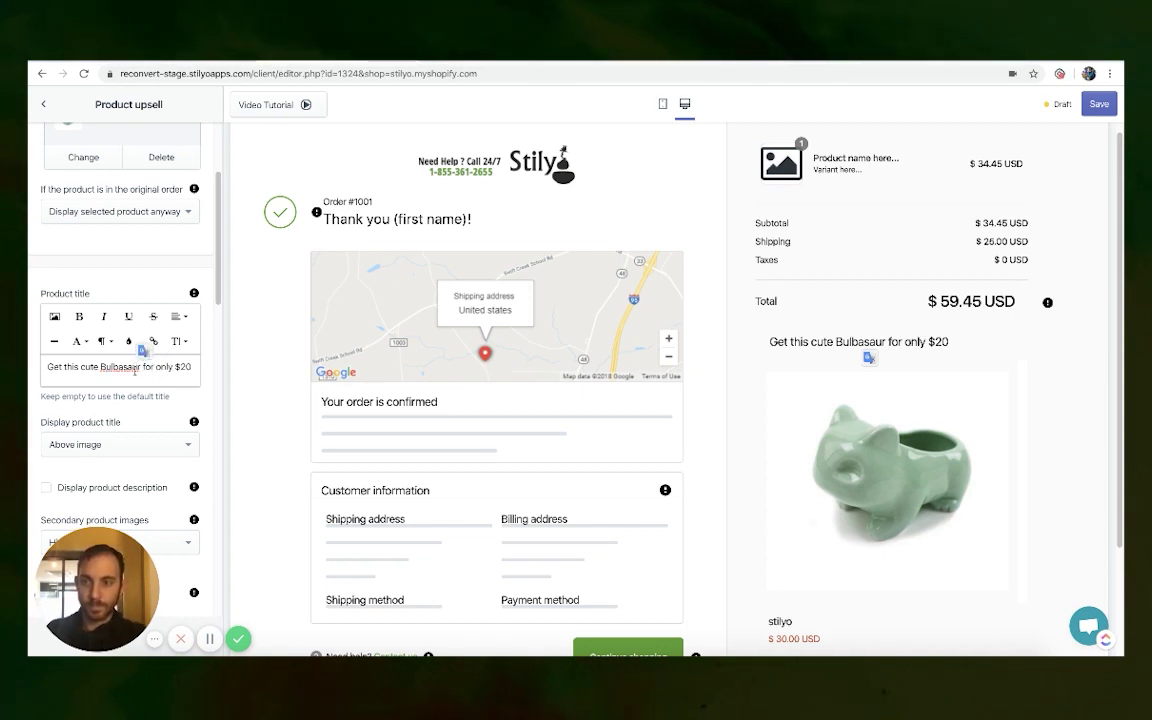
Format the upsell's product title with font size 20 and center alignment
triple_click(135, 369)
left_click(176, 341)
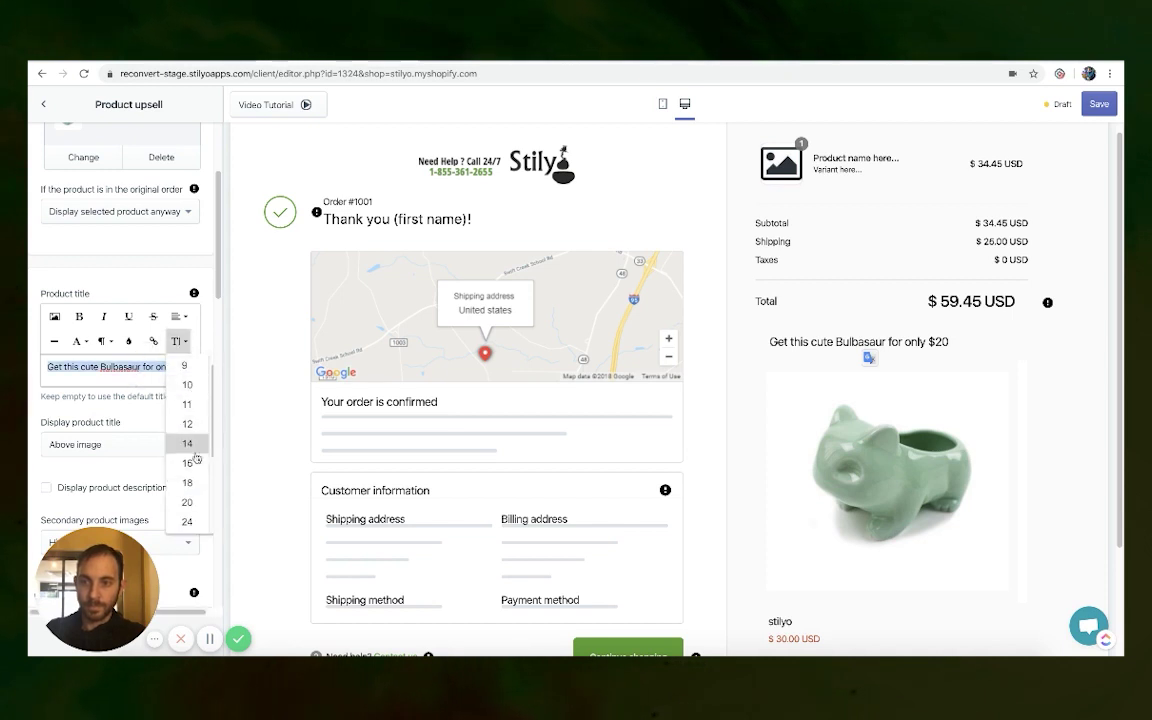
left_click(188, 506)
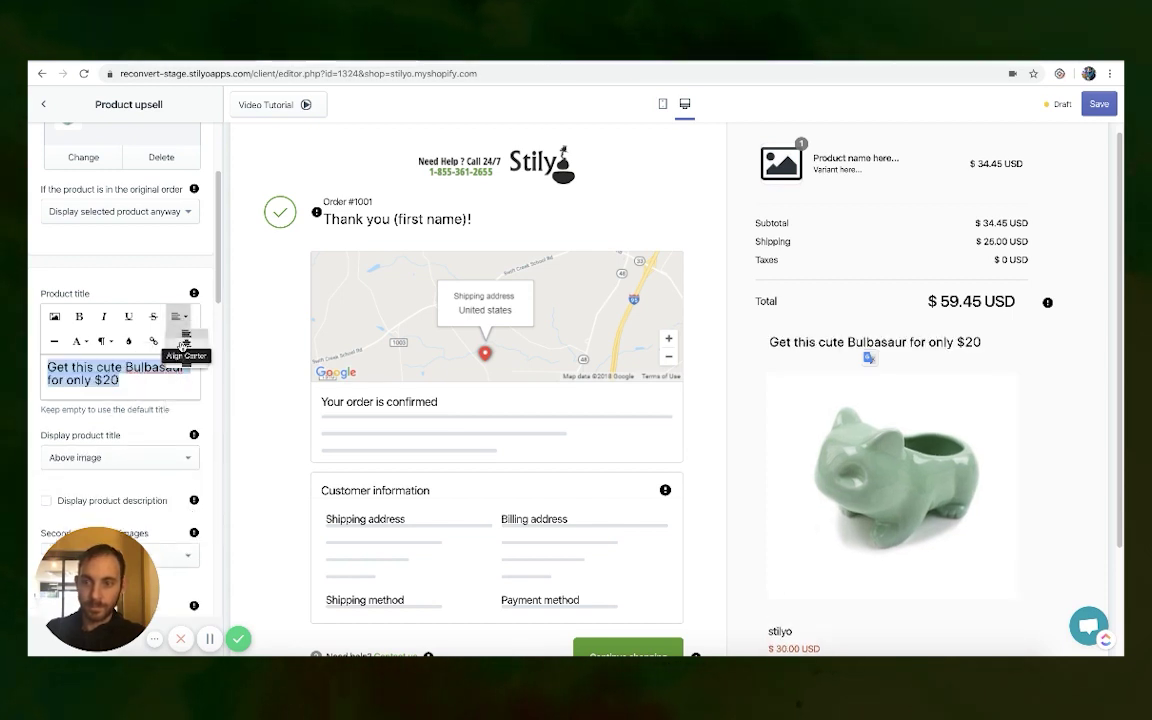
scroll(755, 249, "down", 2)
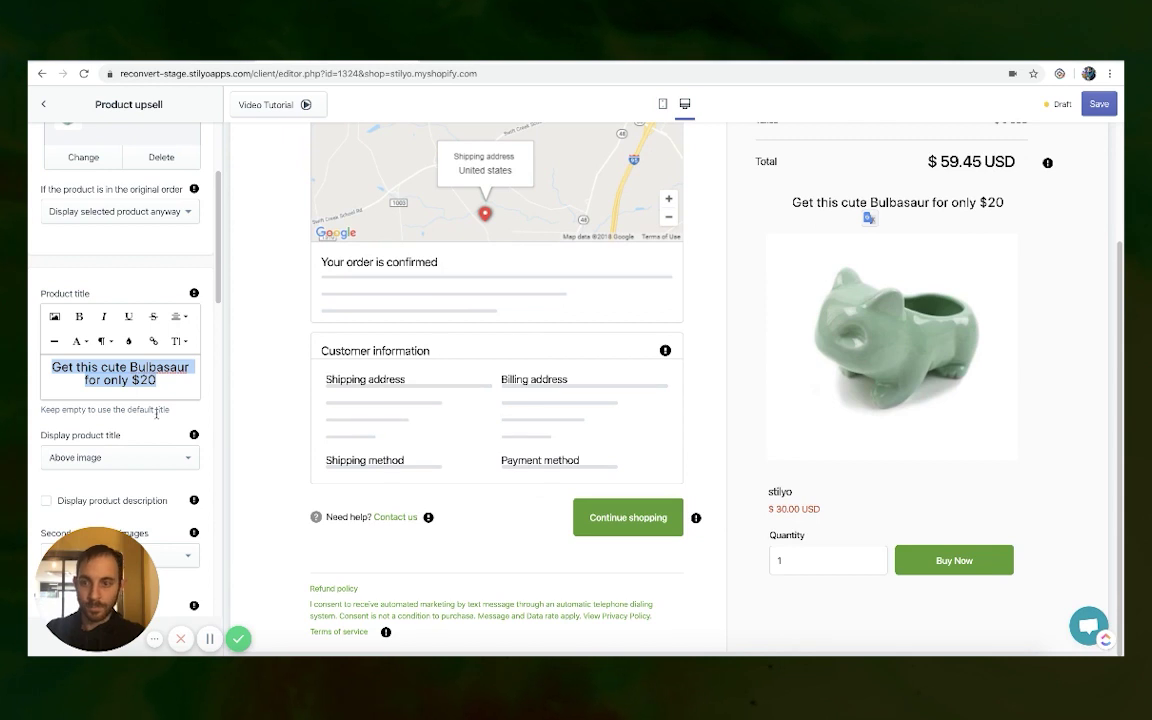
Switch the upsell discount to Automatic with a discount value of 10 USD
scroll(156, 412, "down", 10)
left_click(157, 418)
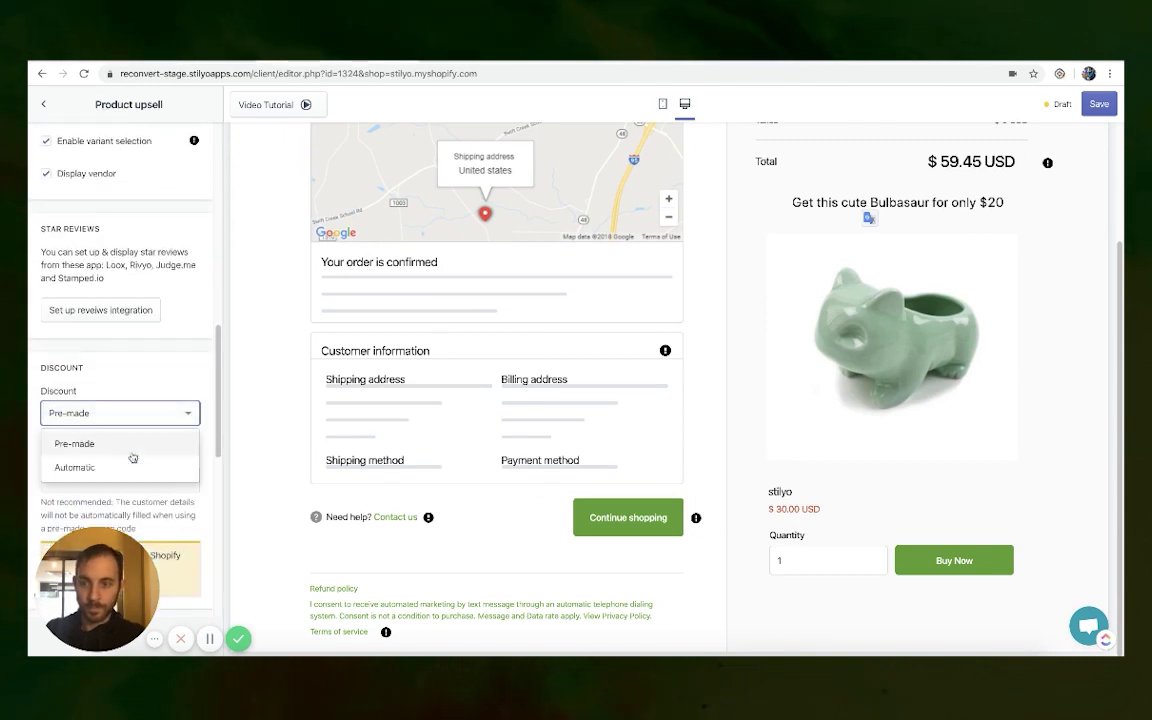
left_click(130, 463)
scroll(101, 482, "down", 2)
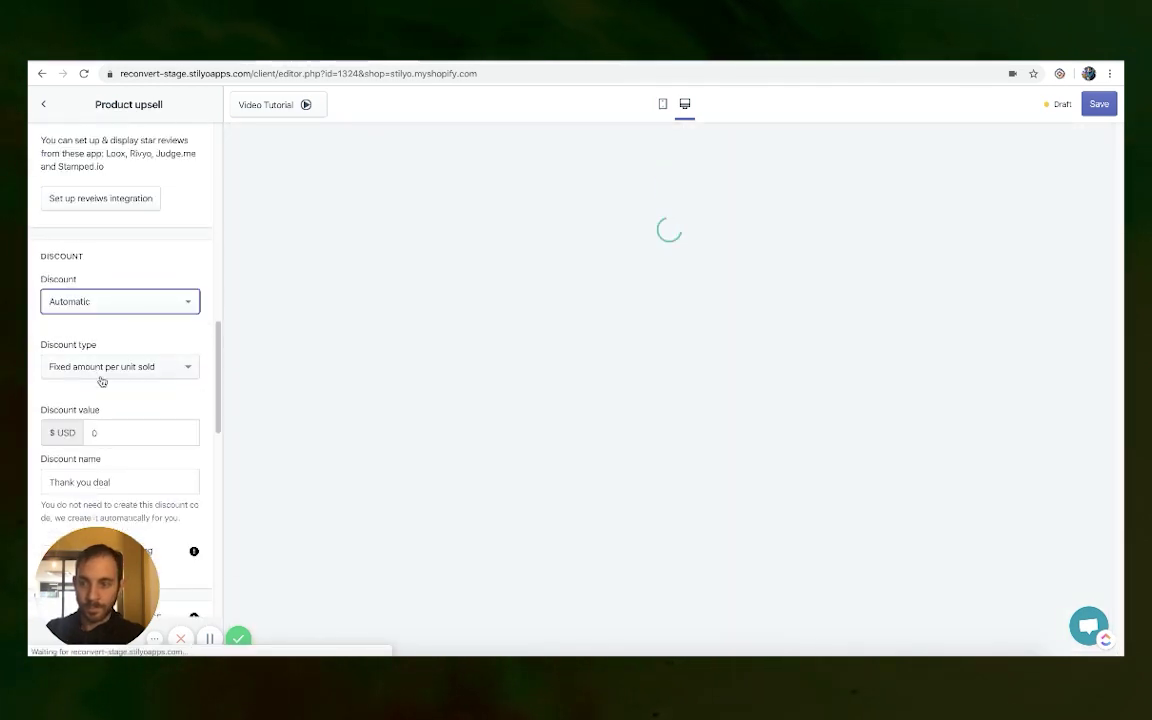
left_click(66, 431)
type("19")
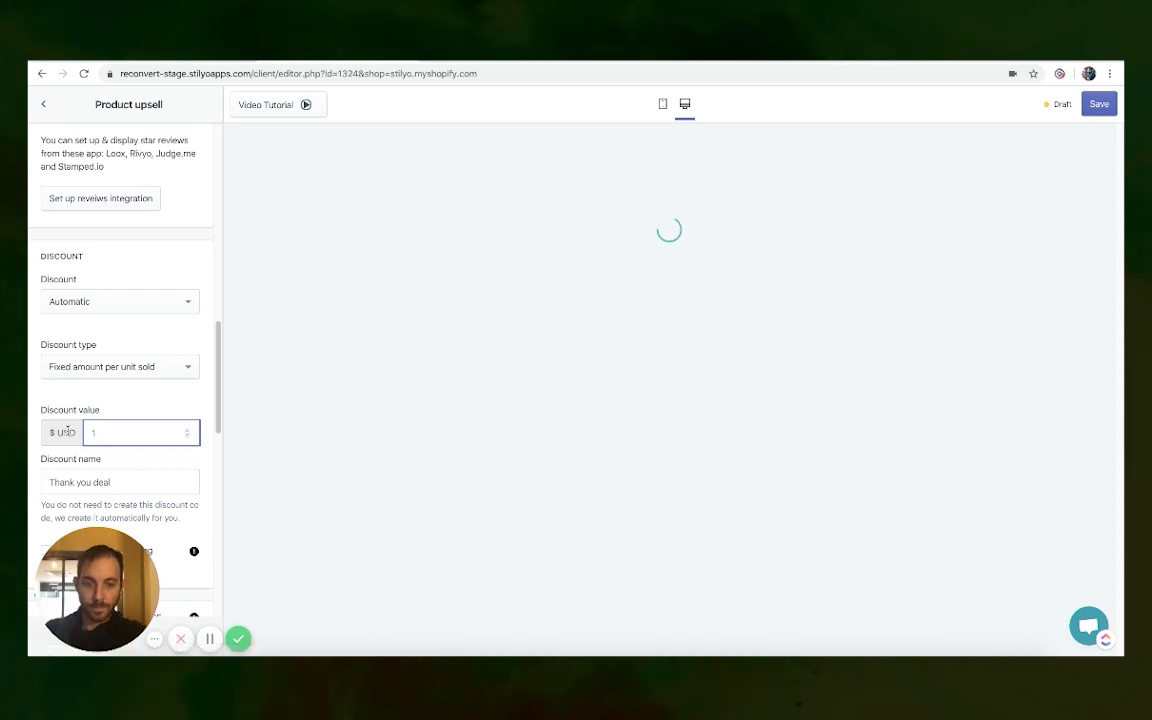
Change the upsell's buy button text to "Get Bulbasaur"
scroll(111, 405, "down", 5)
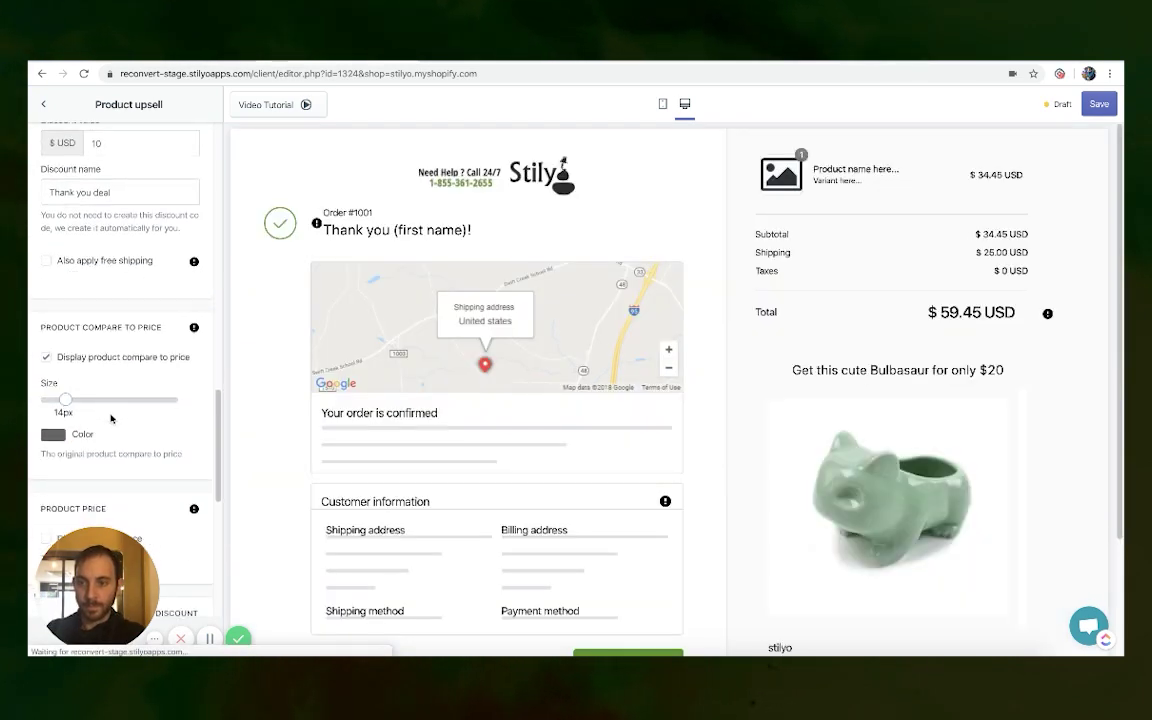
scroll(748, 278, "down", 3)
scroll(75, 390, "down", 3)
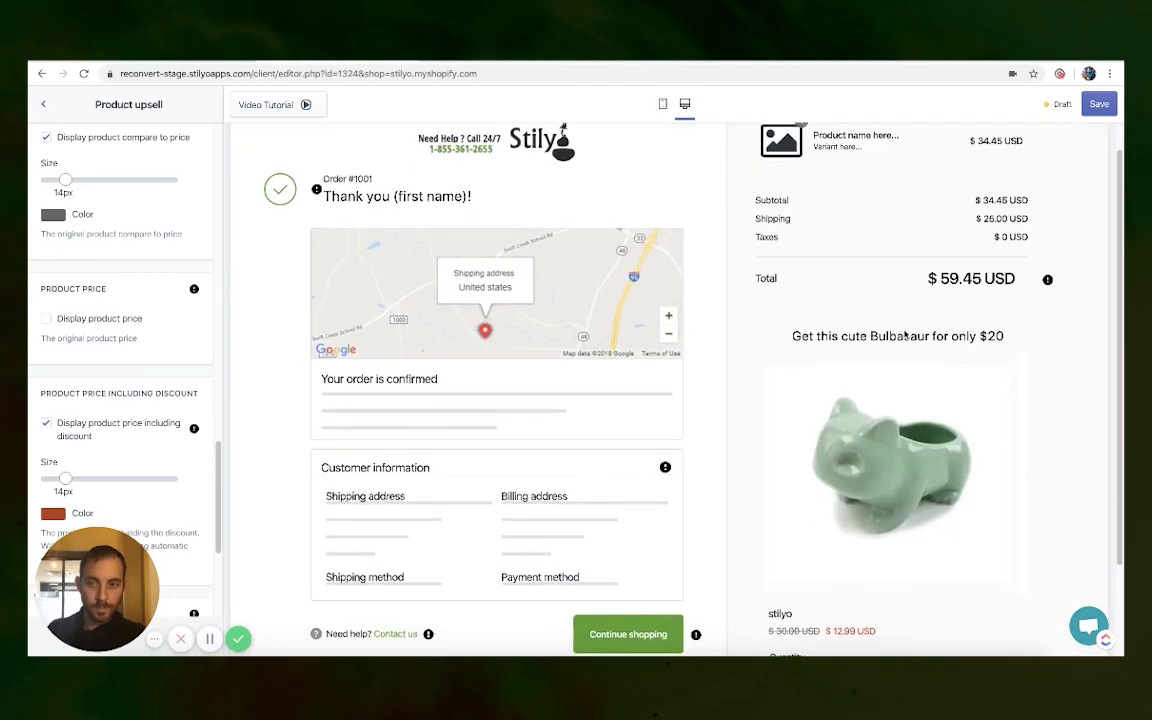
scroll(904, 334, "down", 2)
scroll(170, 390, "down", 3)
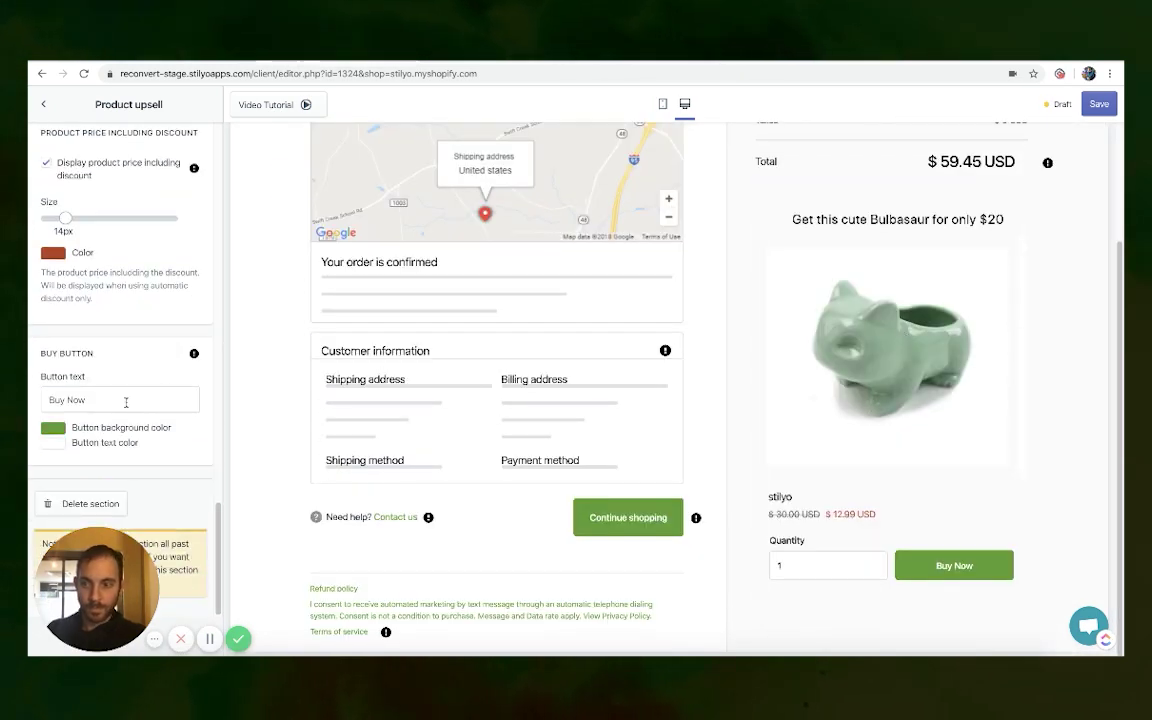
triple_click(126, 402)
type("Get Bulbasaur")
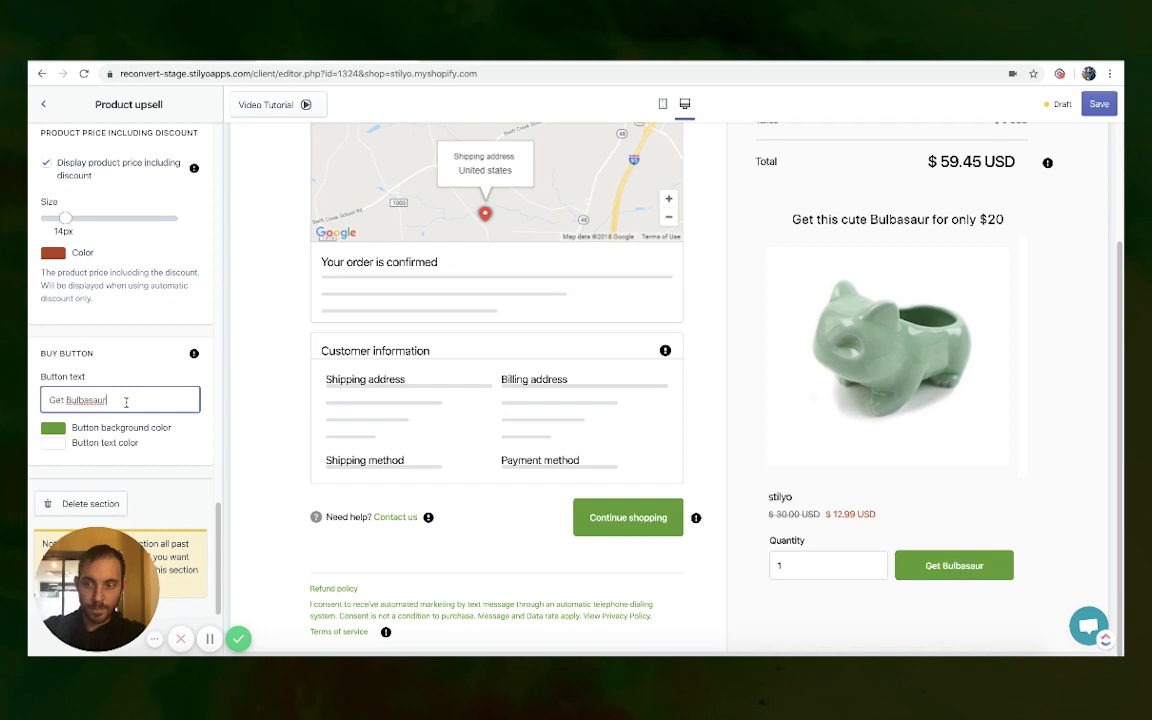
left_click(168, 461)
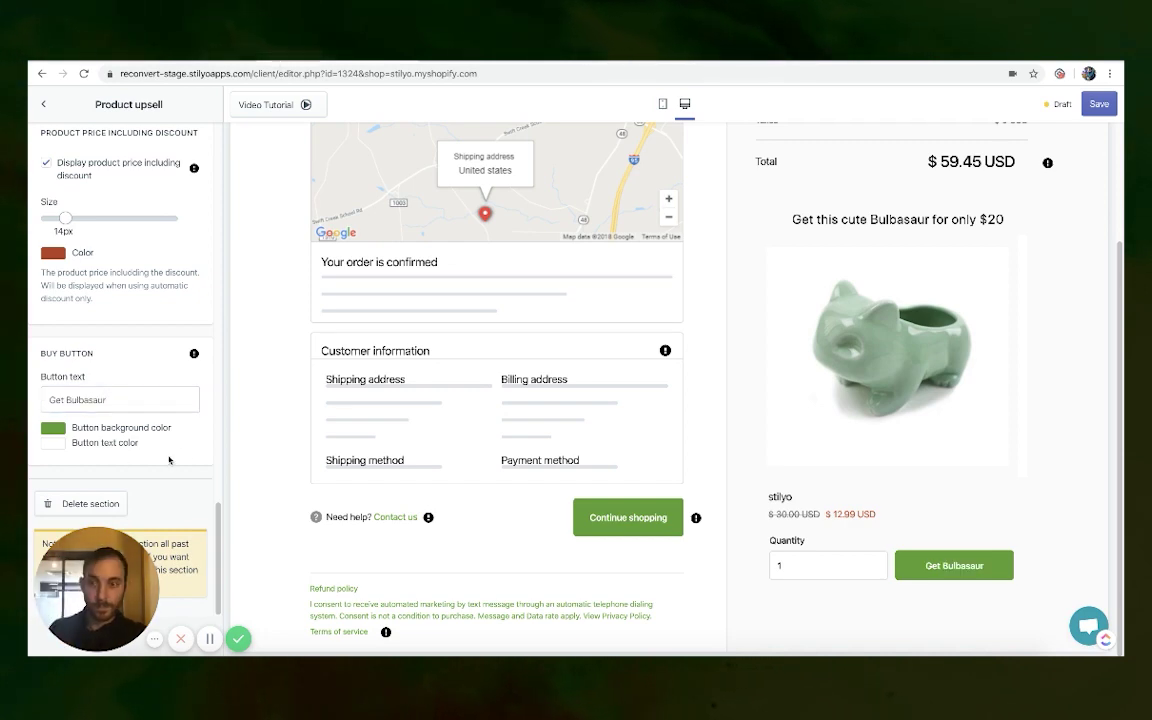
Check the Bulbasaur upsell in the page preview and save the template
scroll(462, 466, "up", 2)
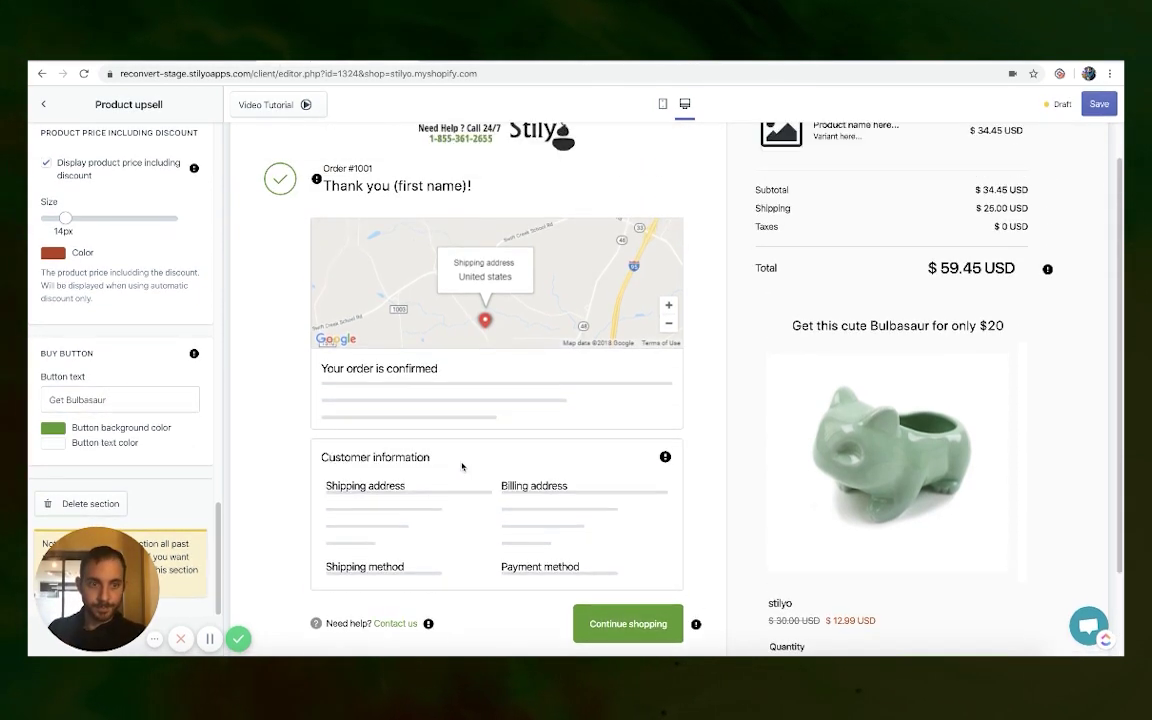
scroll(912, 304, "up", 1)
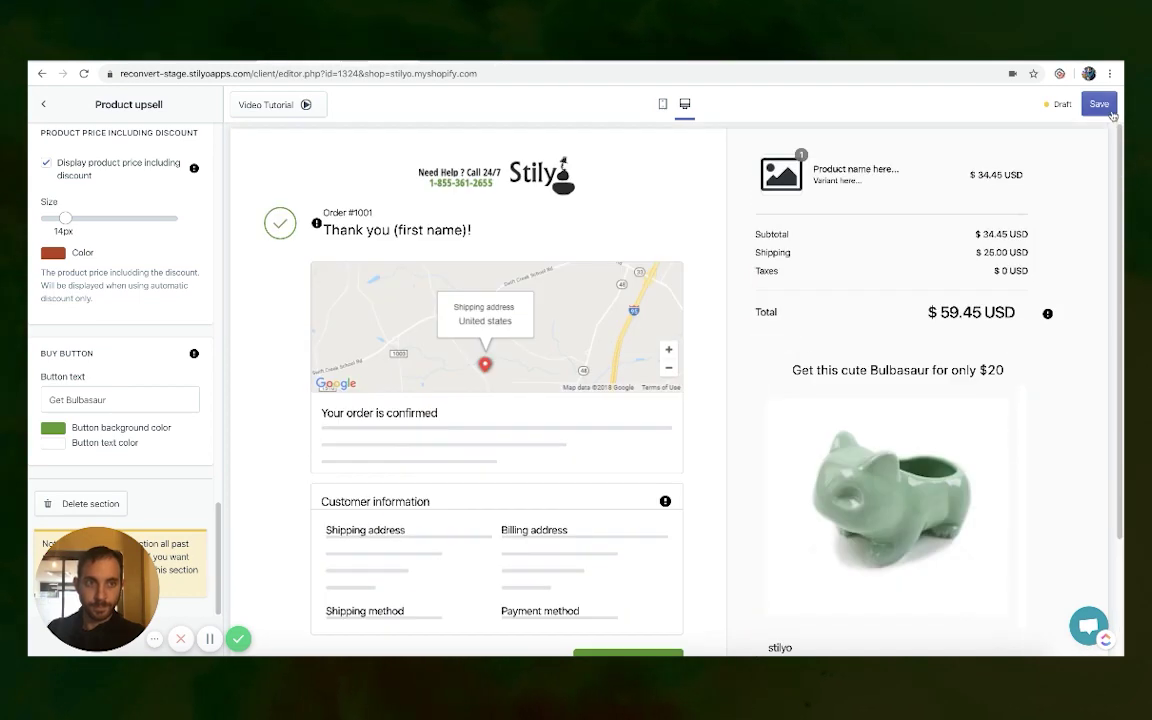
scroll(958, 318, "down", 3)
left_click(958, 318)
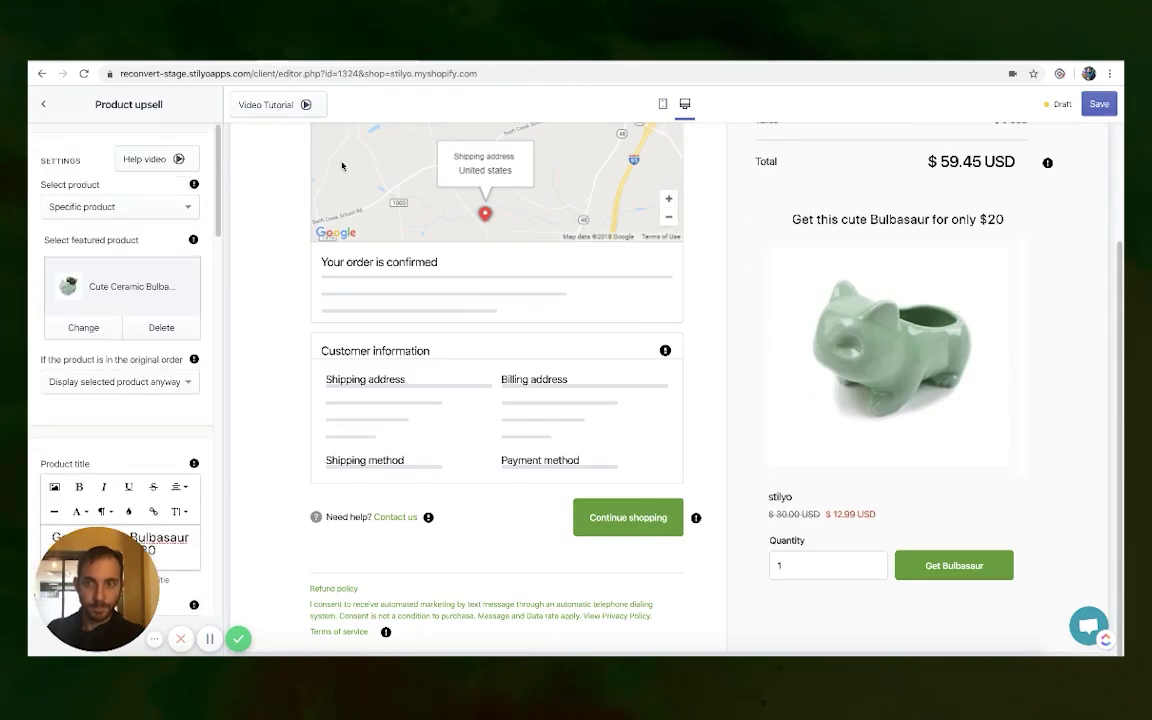
left_click(1099, 104)
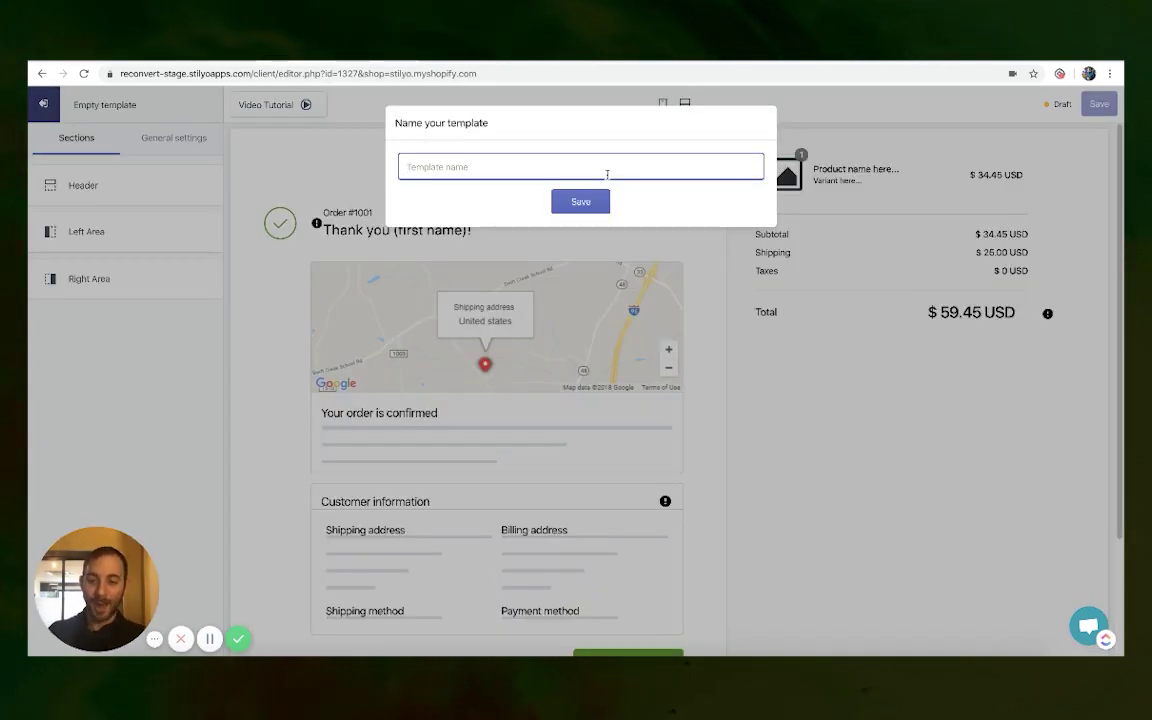
Save the new template under the name "DIY Upsell" and add a Product upsell section to its Right Area
type("DIY Upsell")
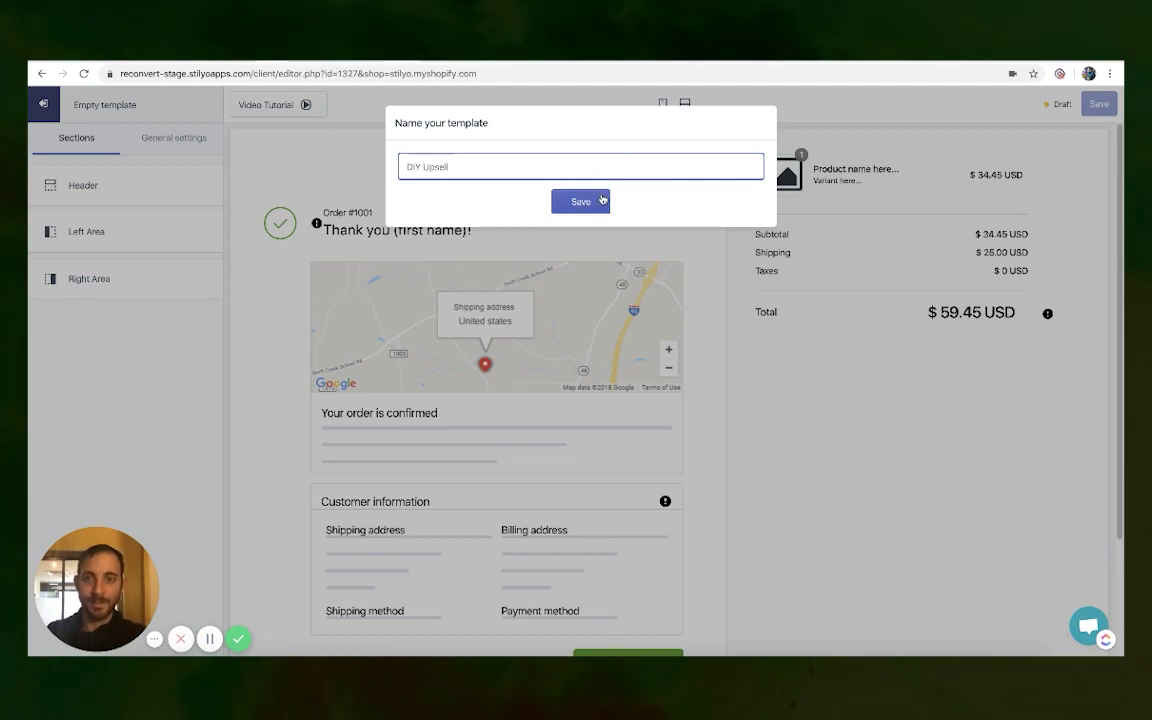
left_click(603, 199)
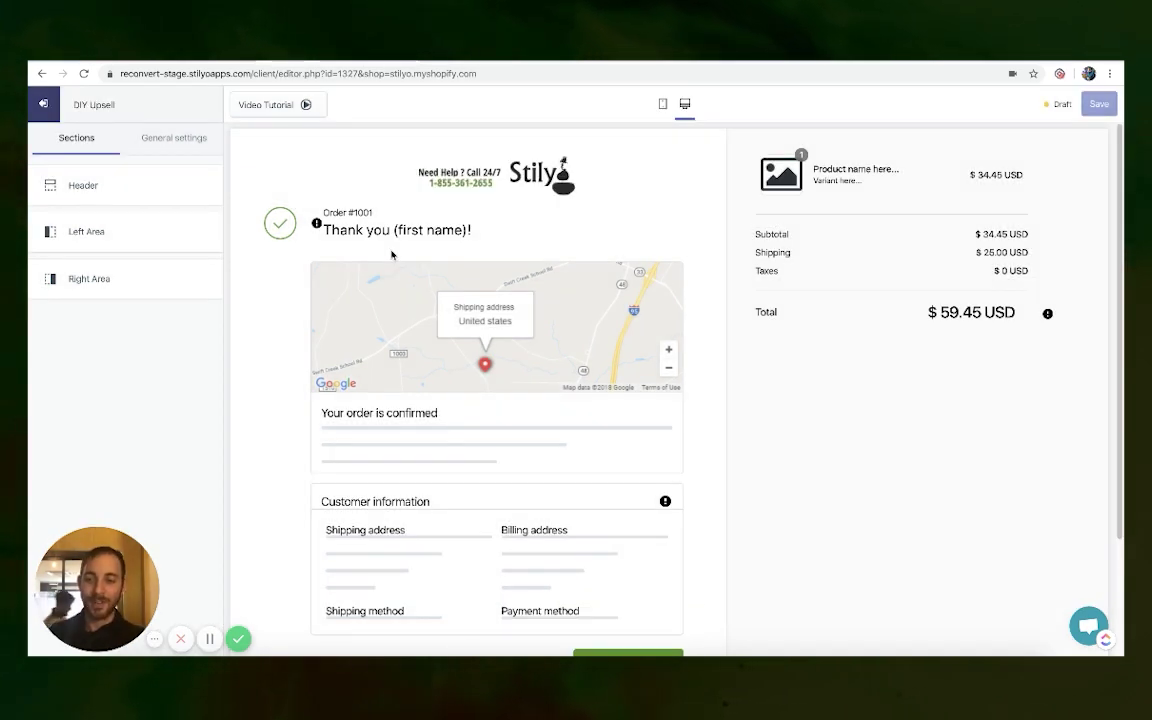
left_click(90, 279)
left_click(68, 155)
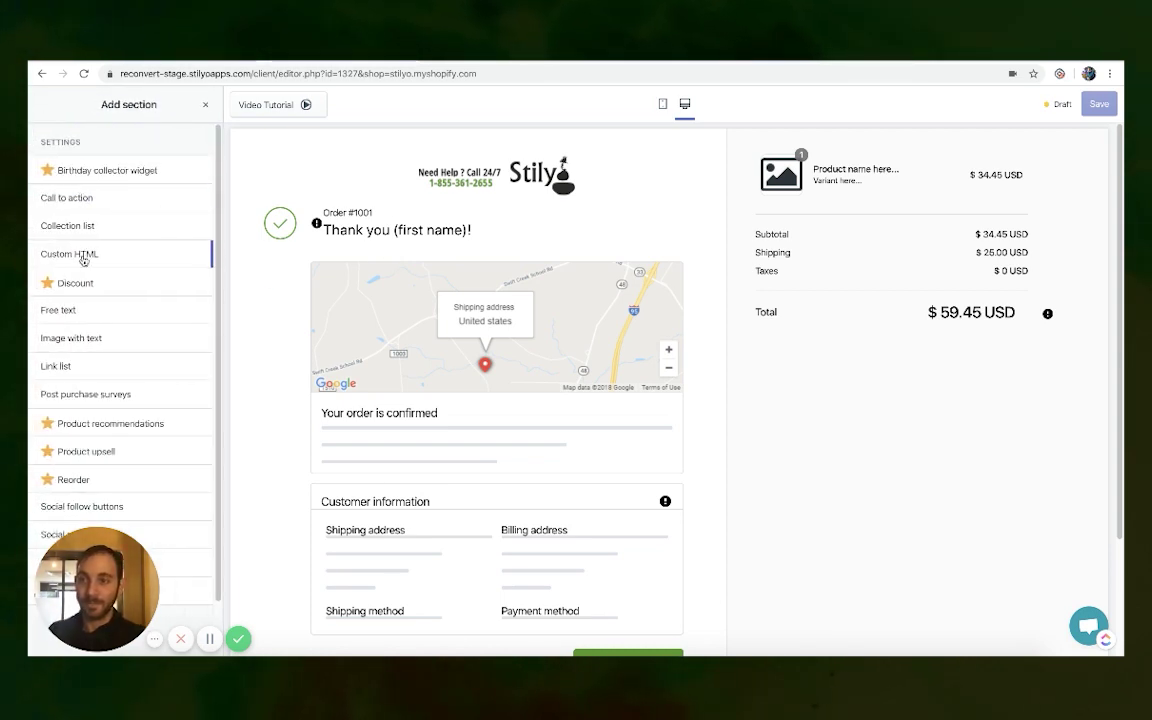
scroll(82, 338, "down", 1)
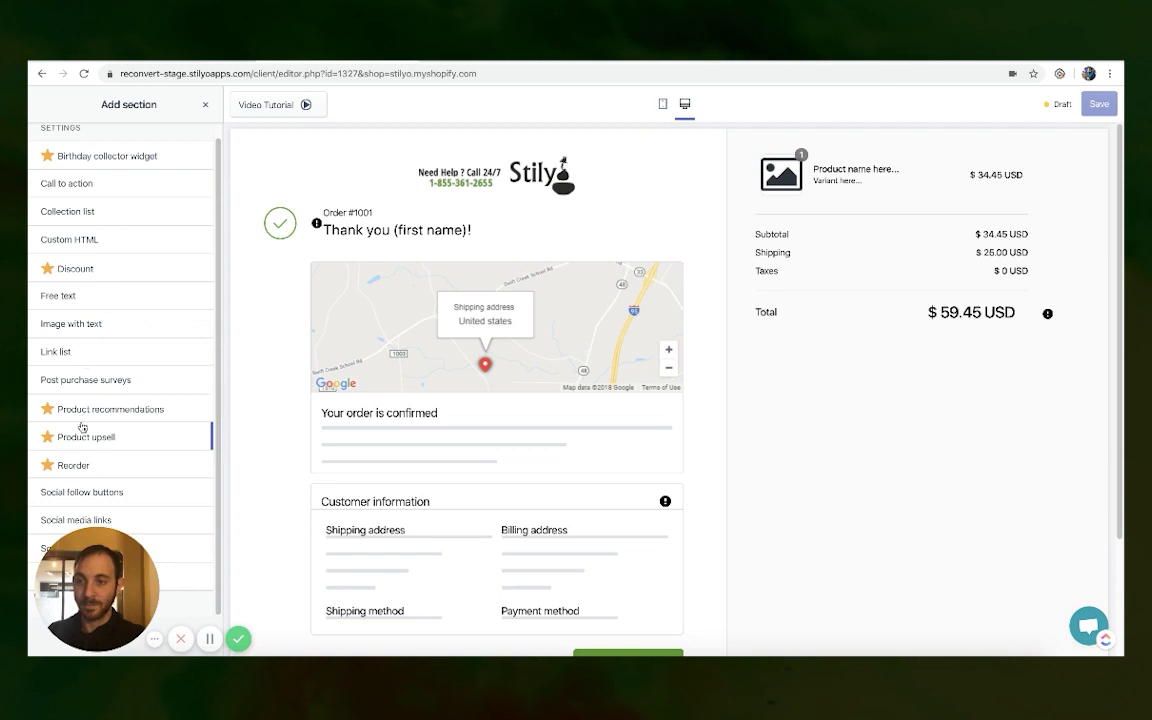
left_click(194, 437)
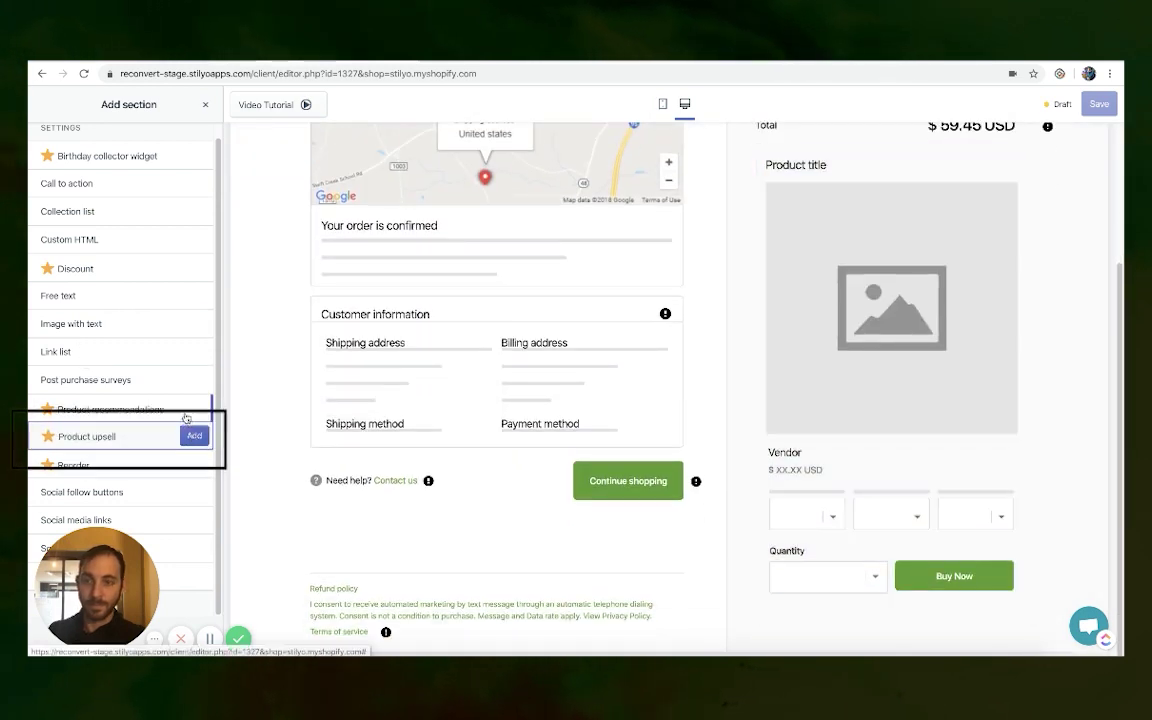
Feature the specific product "20W Professional Gl..." in the upsell and choose Display selected product anyway if it is in the original order
left_click(102, 205)
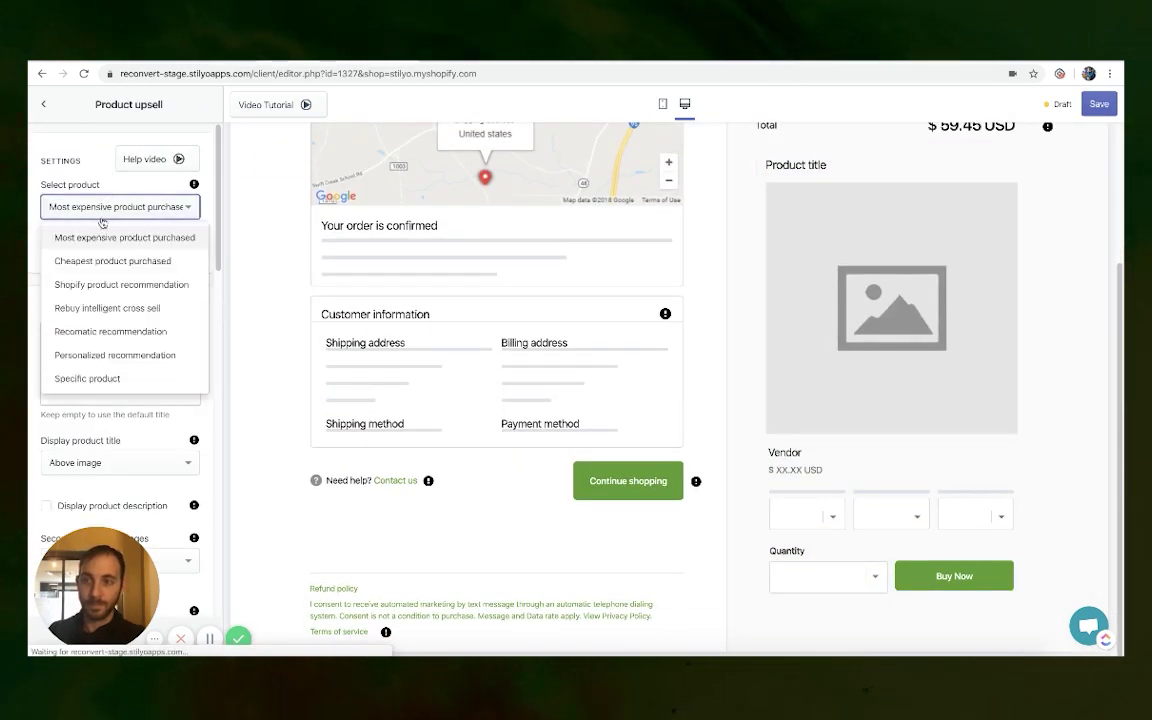
left_click(95, 377)
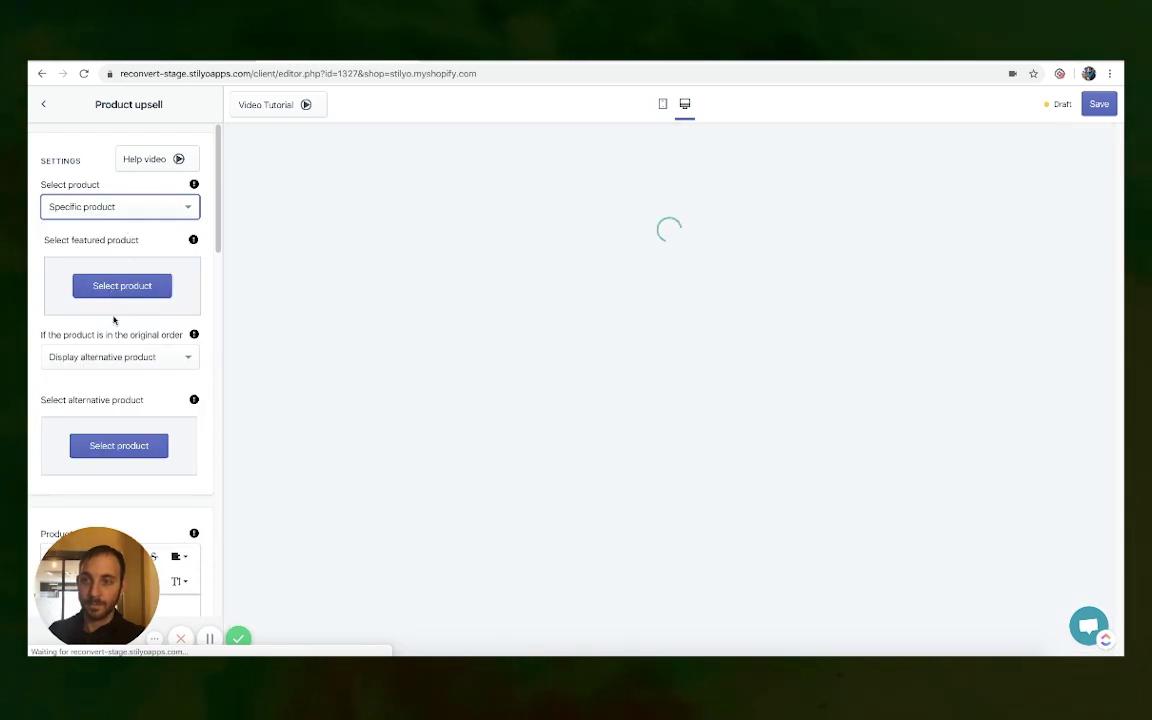
left_click(108, 357)
left_click(98, 392)
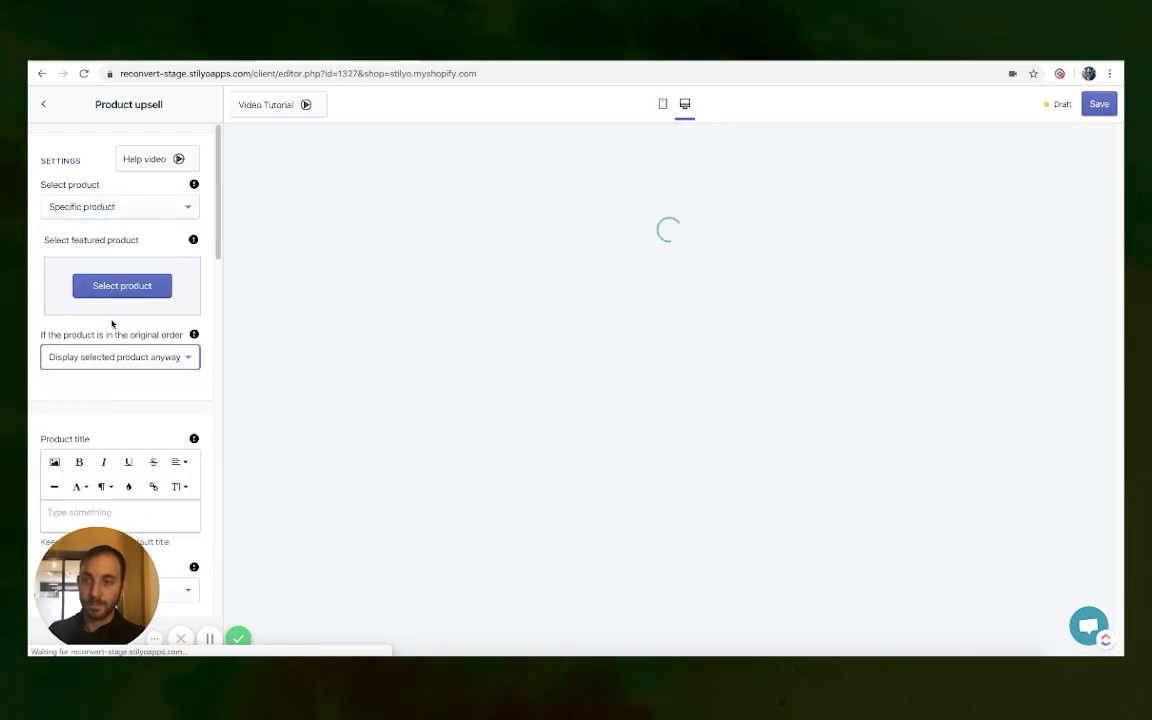
left_click(113, 290)
left_click(149, 147)
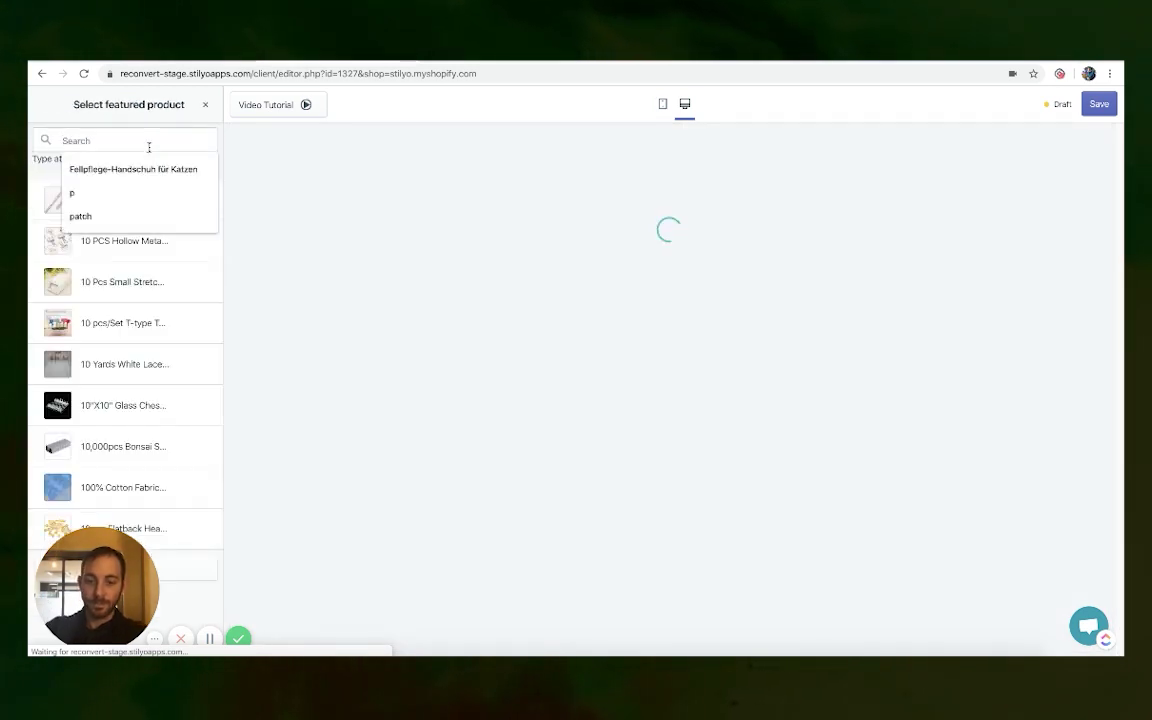
type("gl")
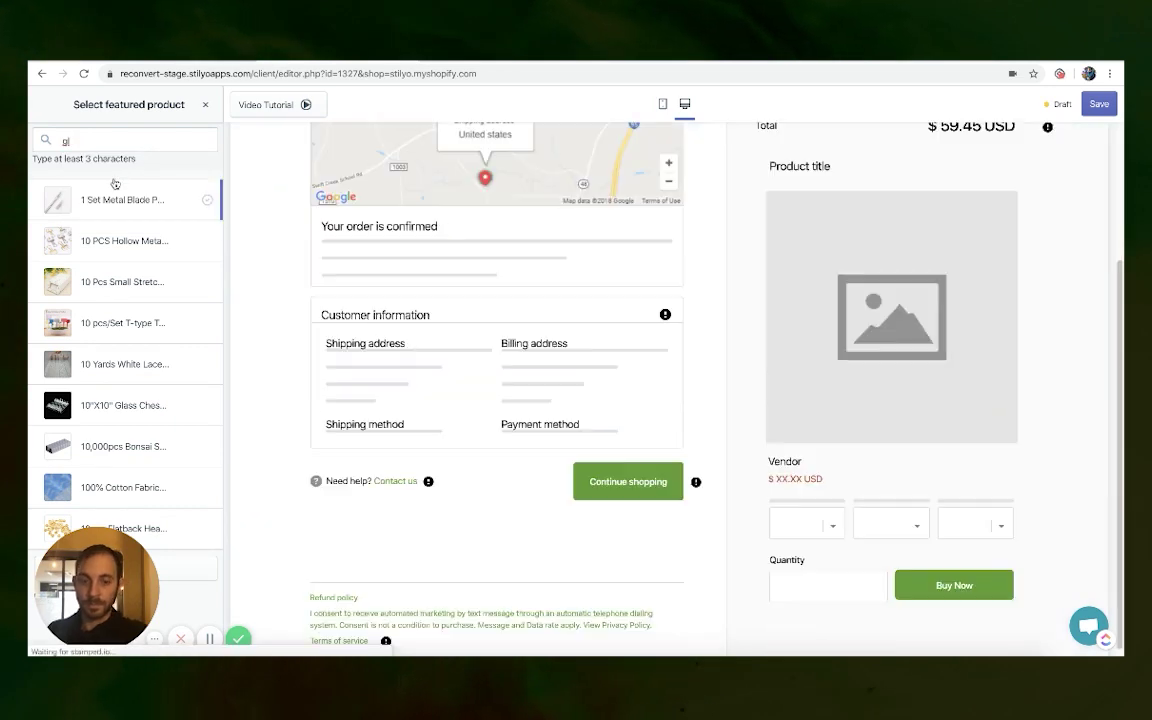
type("u")
left_click(140, 202)
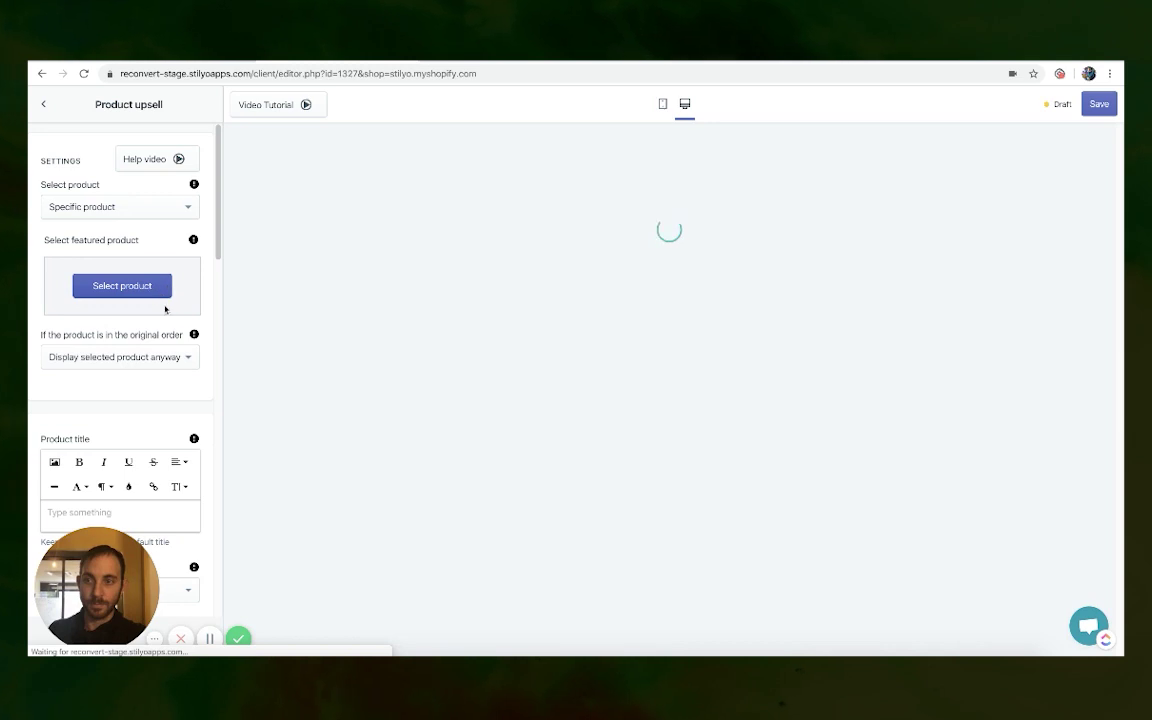
Enter "Get this Glue Gun for 40% OFF" as the upsell's product title and enlarge its font size
scroll(176, 366, "down", 3)
left_click(172, 360)
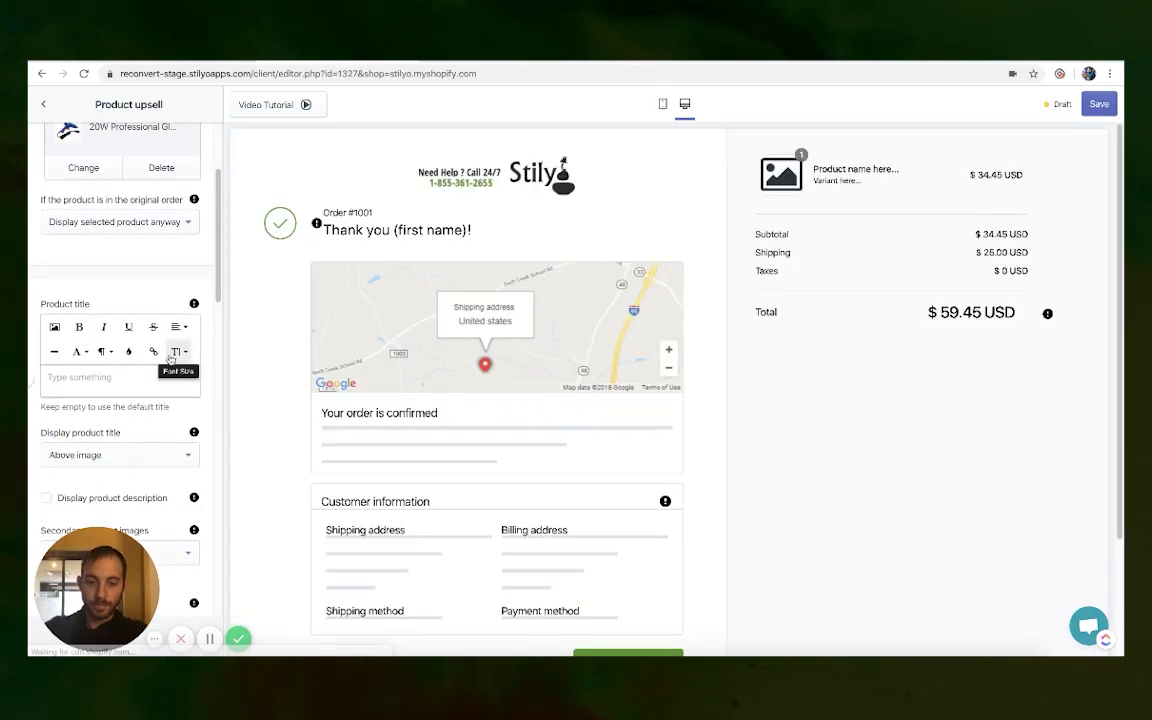
type("Get this G")
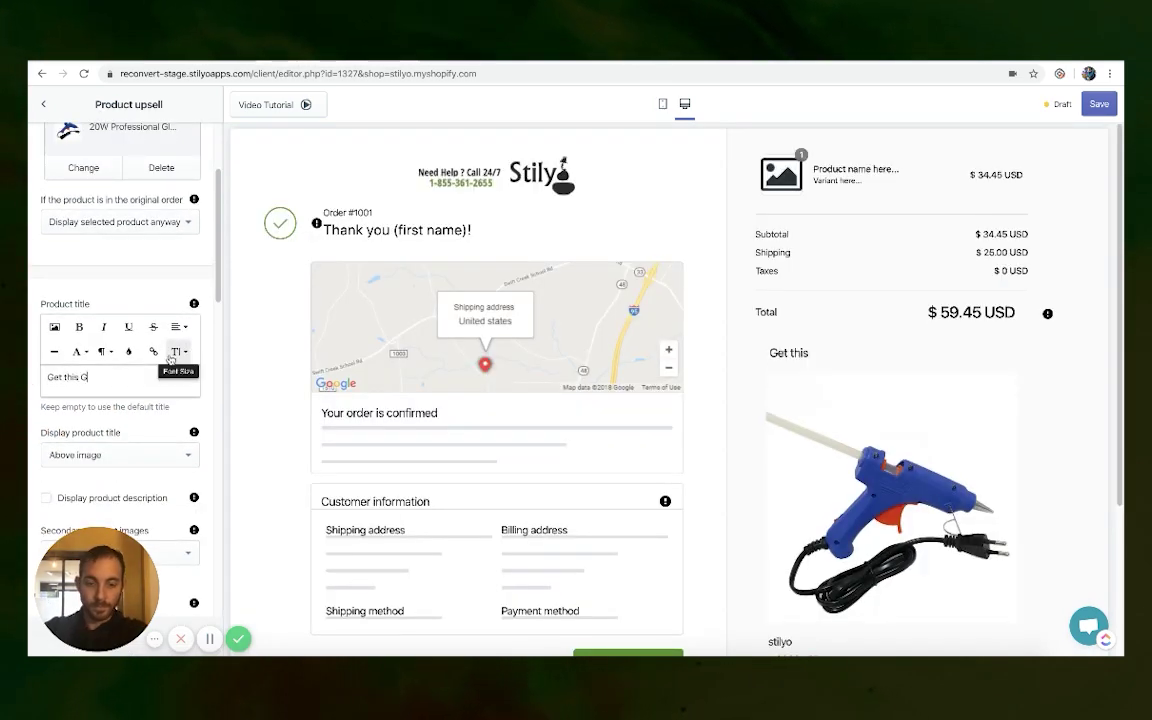
type("lue Gun for 40% OFF")
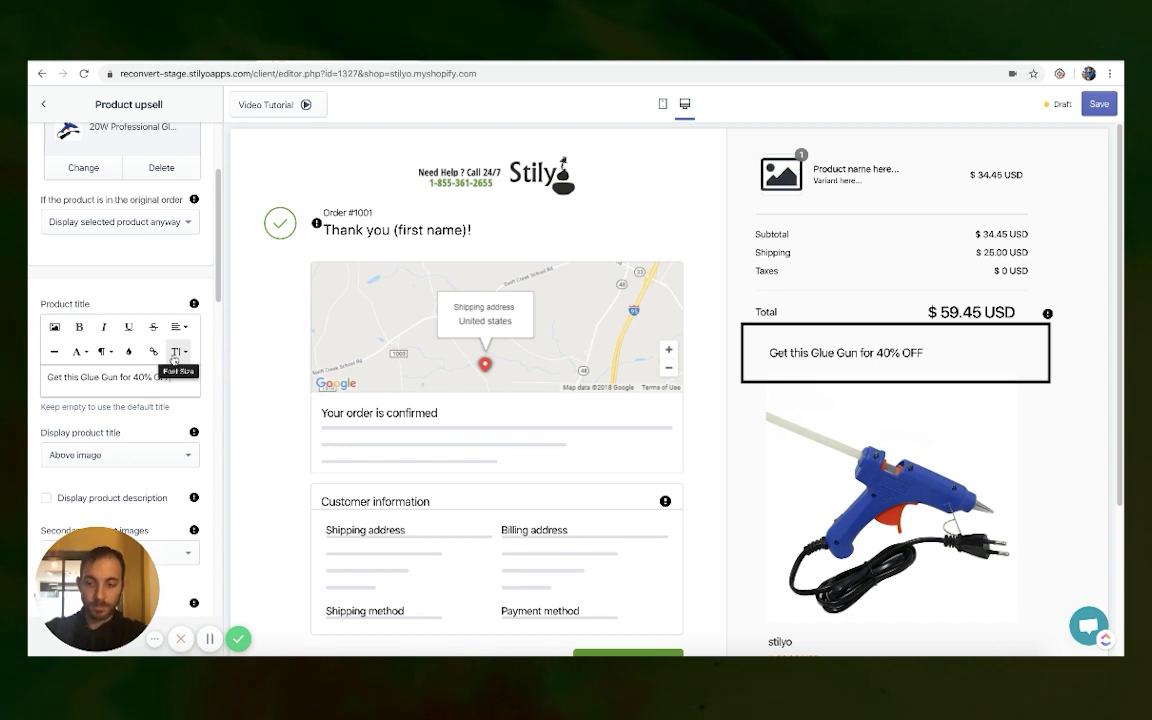
key("ctrl+a")
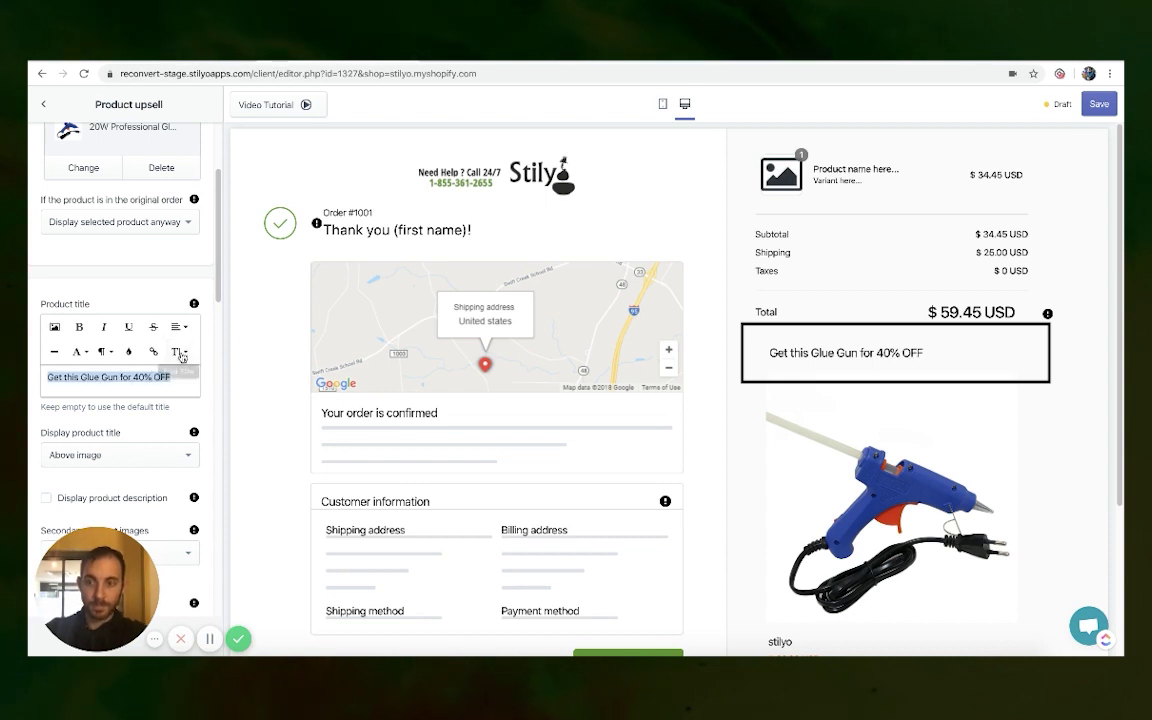
left_click(177, 351)
left_click(182, 452)
left_click(104, 390)
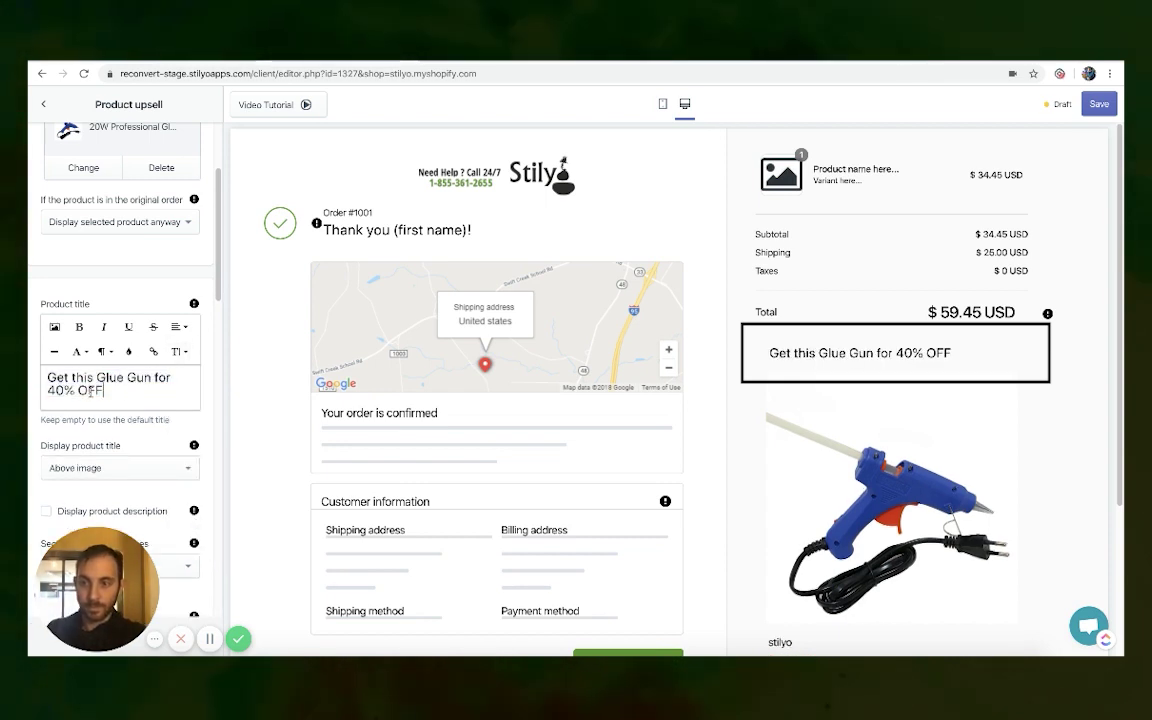
Make "40% OFF" bold in the product title and add an exclamation mark after it
left_click_drag(104, 390, 48, 390)
key("ctrl+b")
left_click(107, 390)
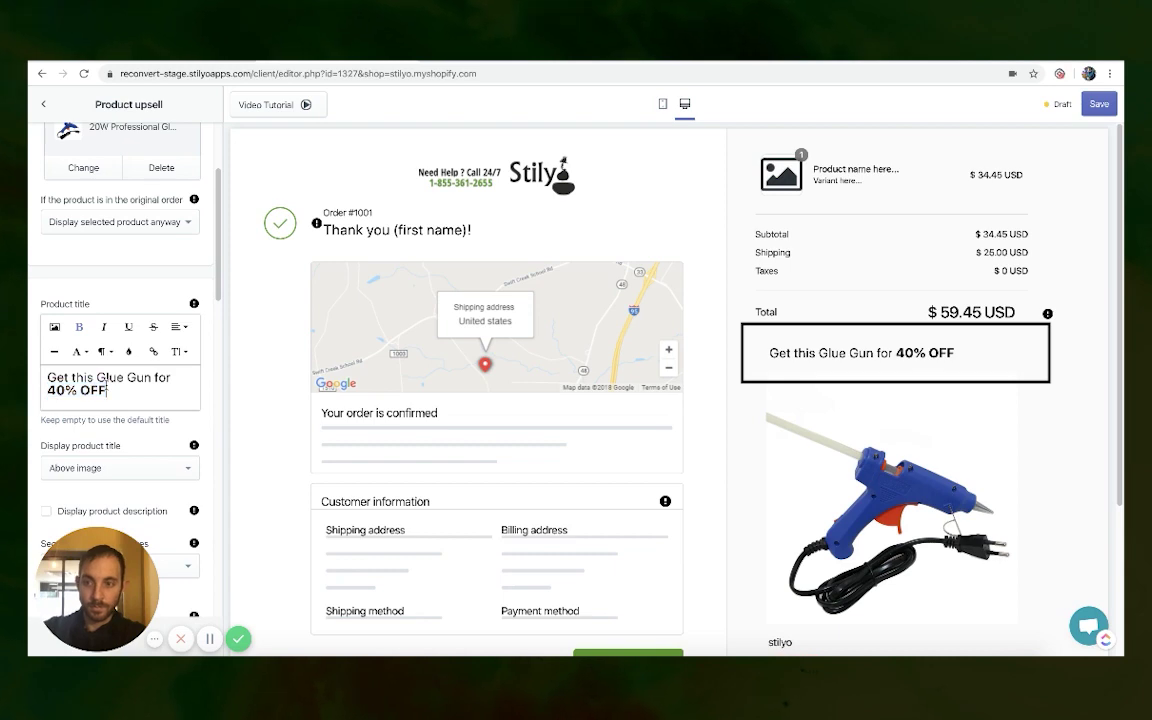
type("!")
Give the glue gun upsell an automatic percentage discount of 40% and set its buy button text to "Buy Now (40% OFF)"
scroll(150, 358, "down", 8)
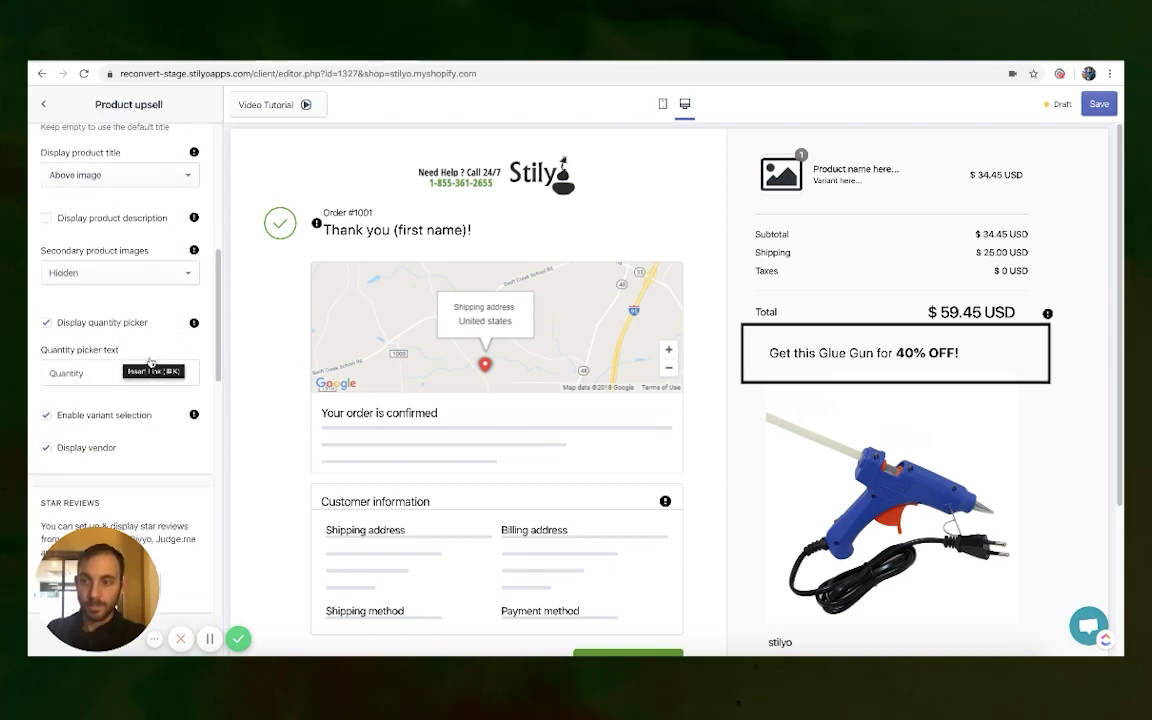
scroll(150, 360, "down", 2)
left_click(120, 403)
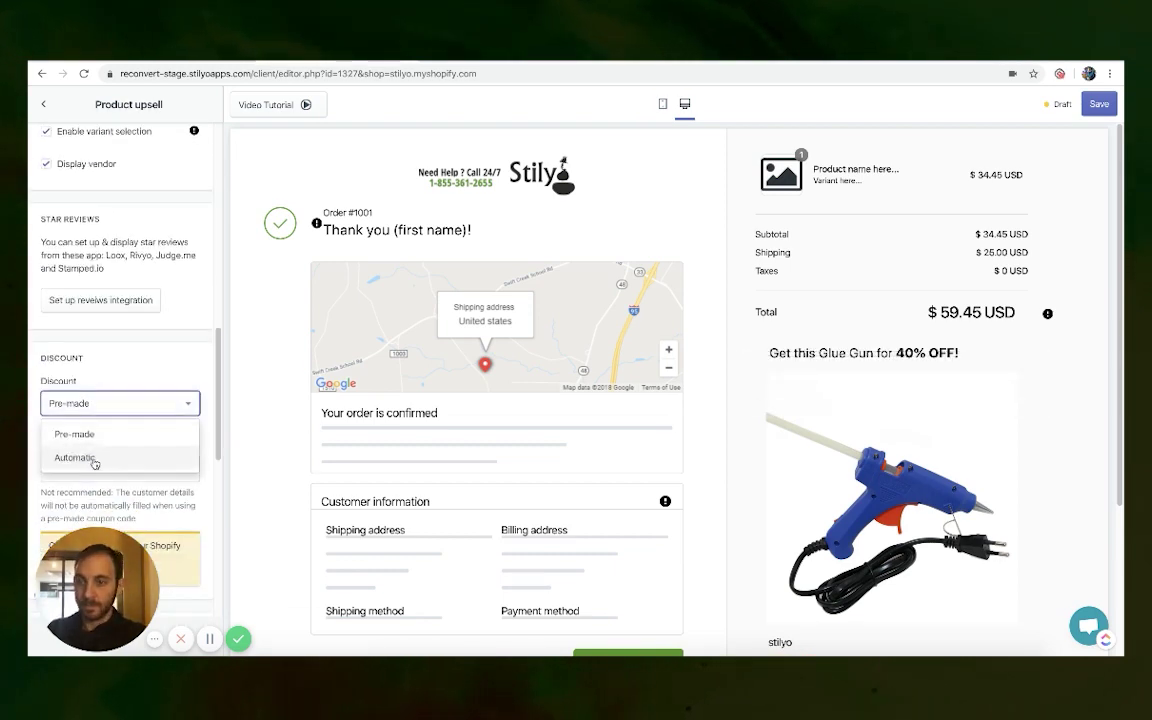
left_click(100, 456)
left_click(104, 470)
scroll(104, 490, "down", 1)
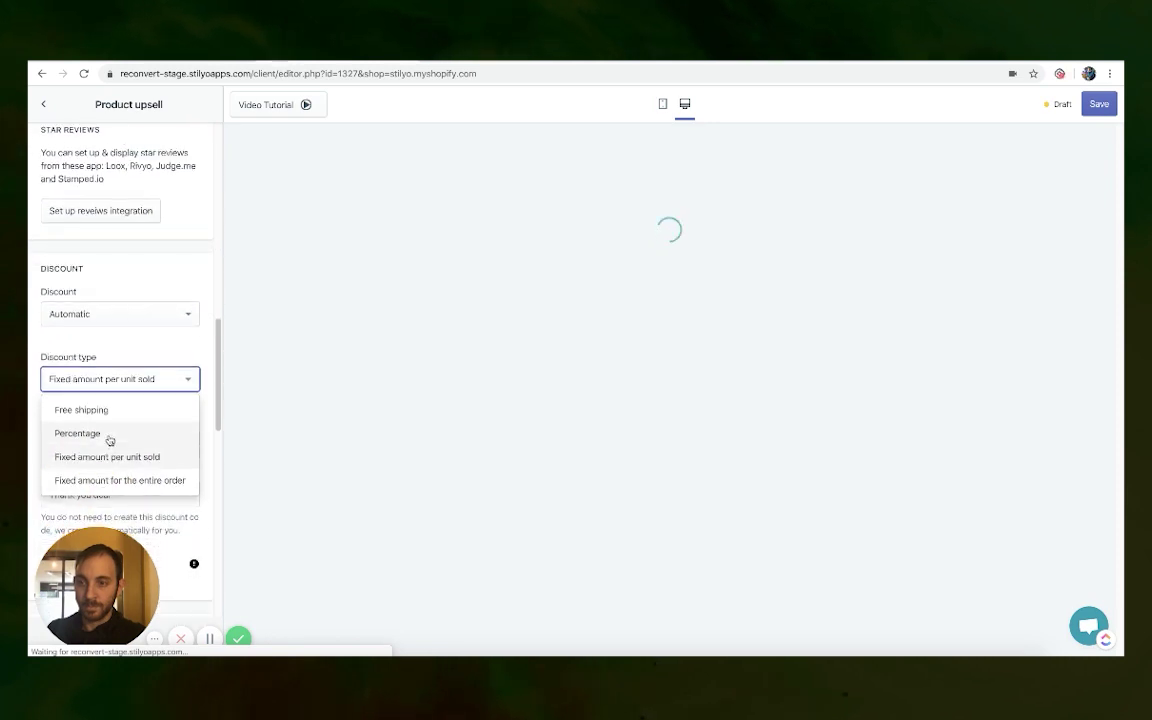
left_click(106, 436)
left_click_drag(101, 444, 30, 447)
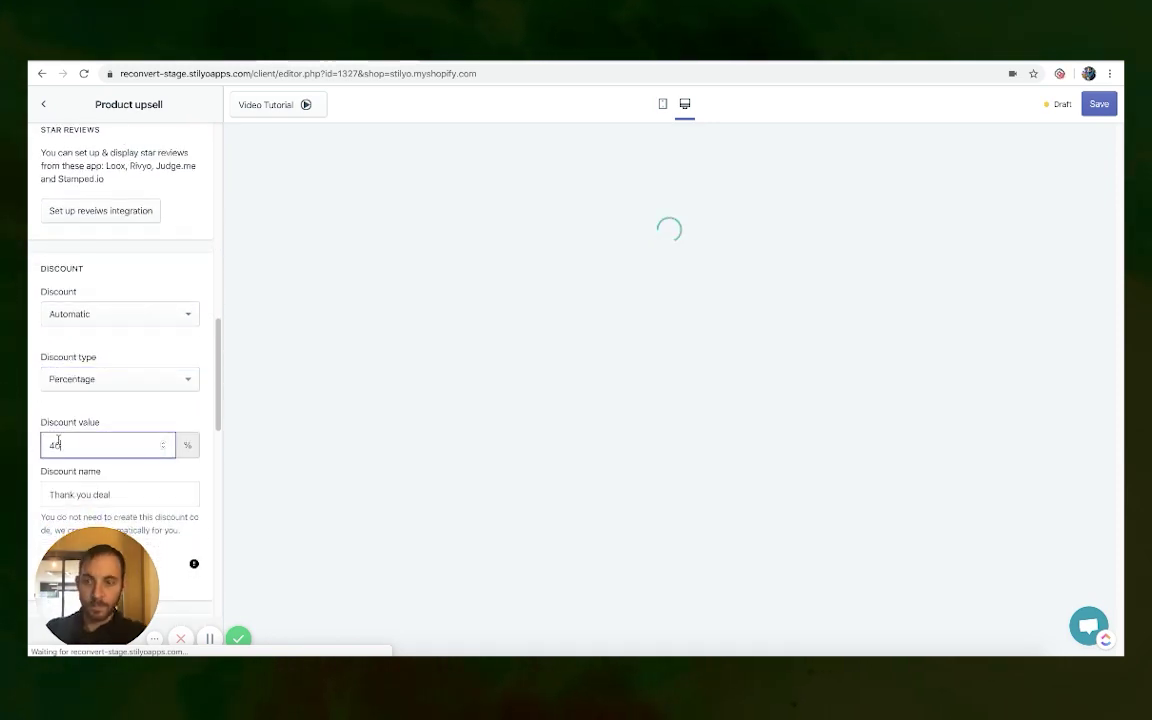
scroll(134, 404, "down", 10)
left_click(121, 403)
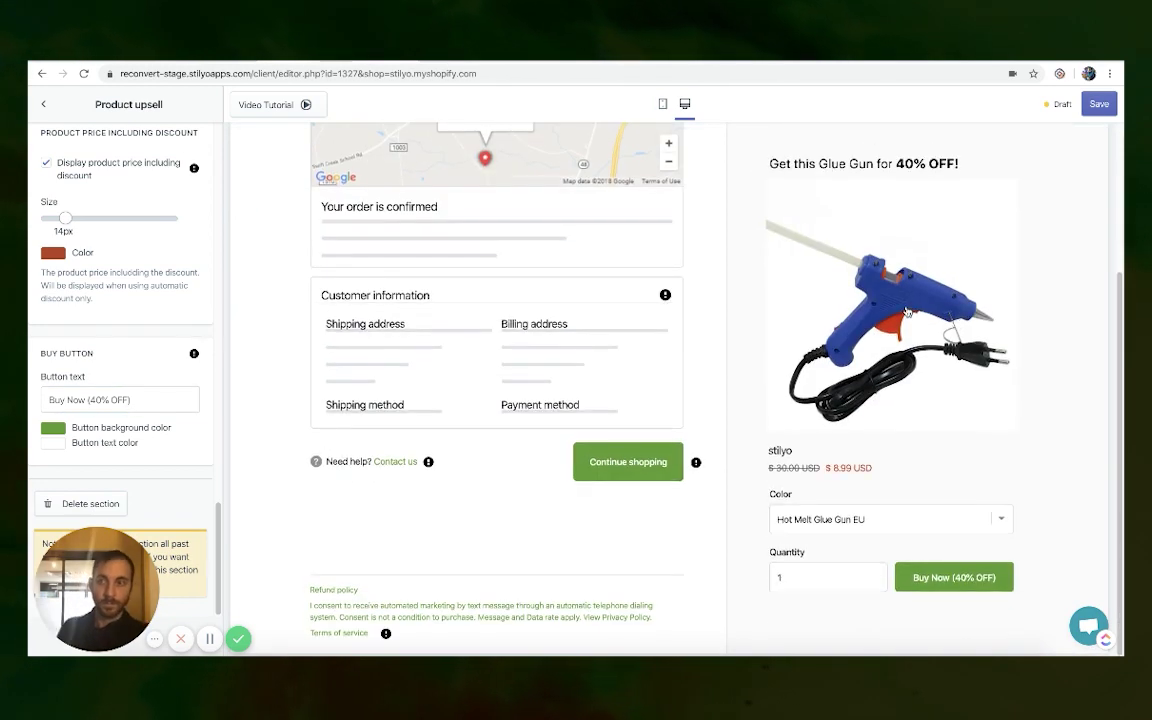
Center-align the glue gun upsell's product title
scroll(214, 330, "up", 5)
scroll(125, 300, "up", 5)
scroll(145, 345, "down", 3)
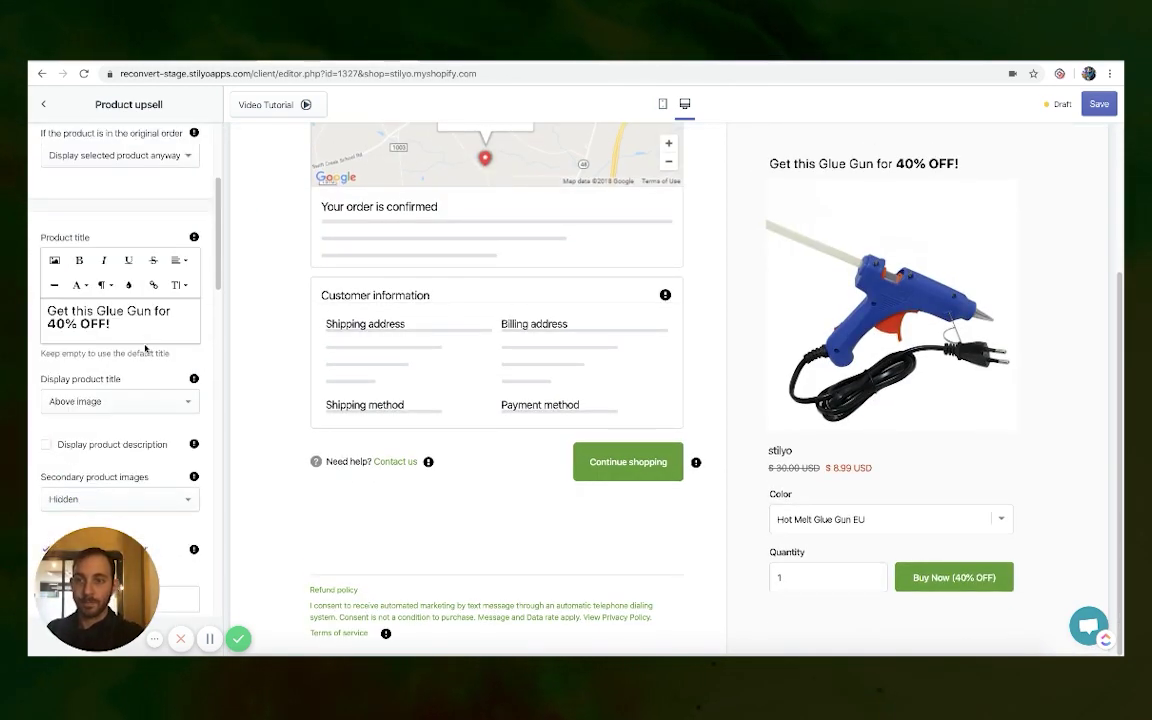
triple_click(139, 321)
left_click(178, 260)
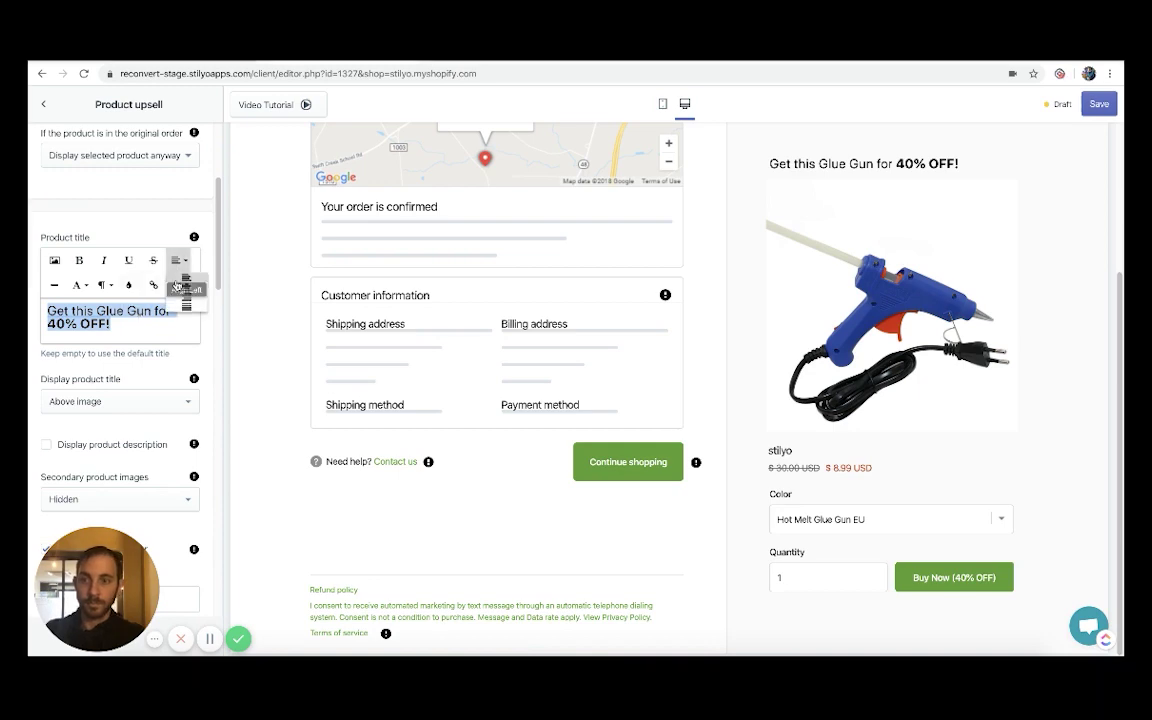
left_click(184, 290)
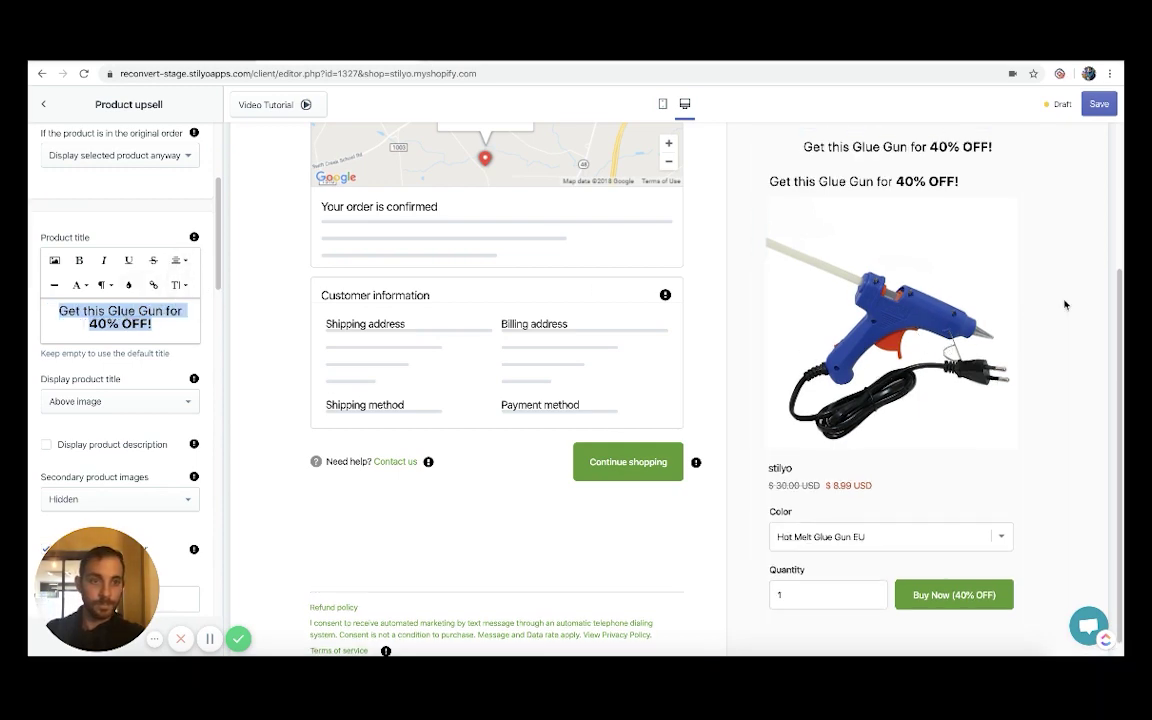
scroll(152, 392, "down", 4)
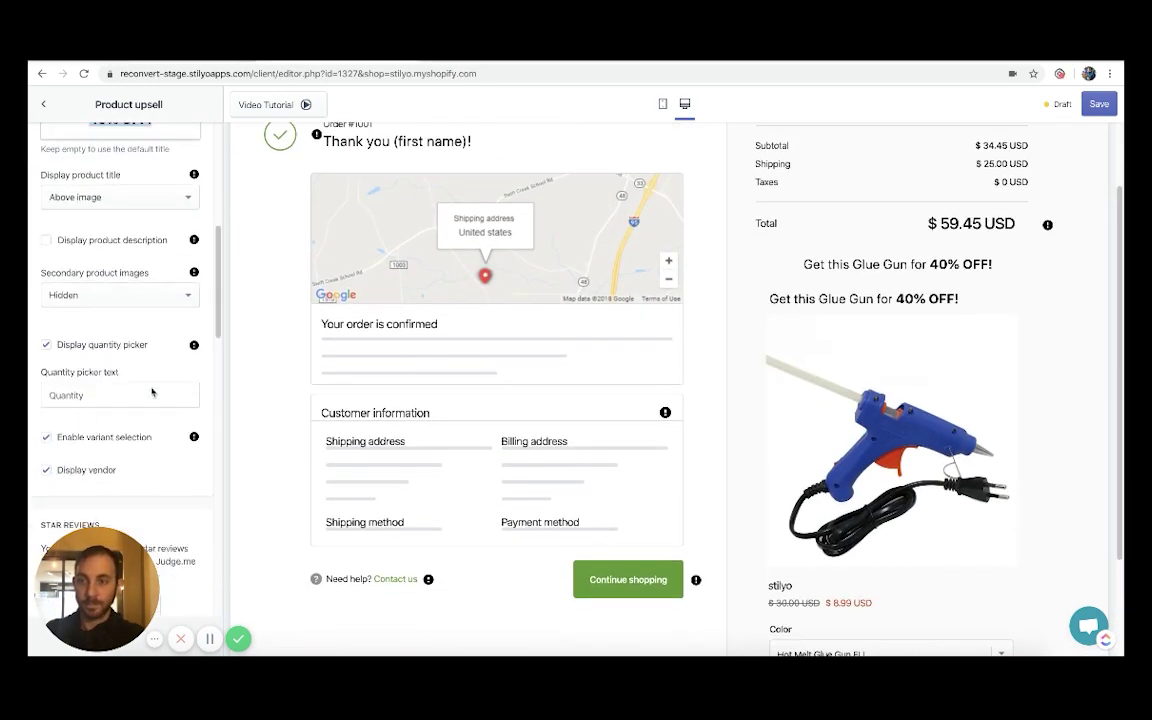
scroll(152, 392, "down", 3)
scroll(152, 391, "up", 6)
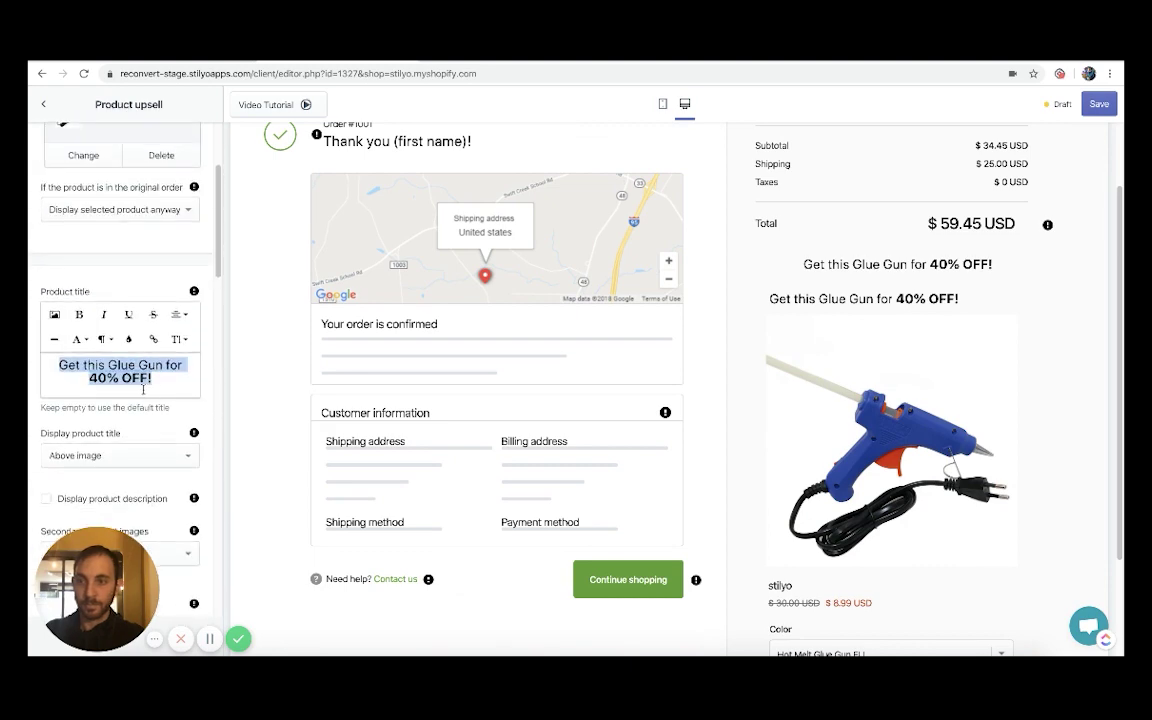
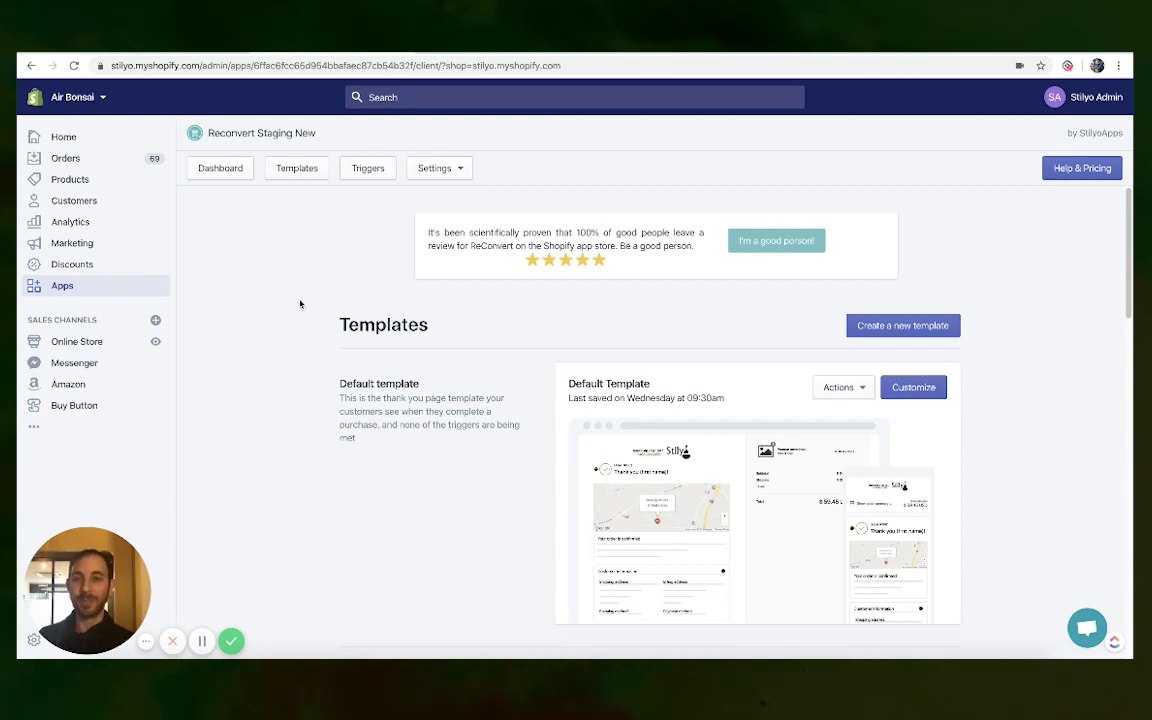
Open the trigger-based thank you pages setup and save Default Template as the default thank you page template
left_click(362, 170)
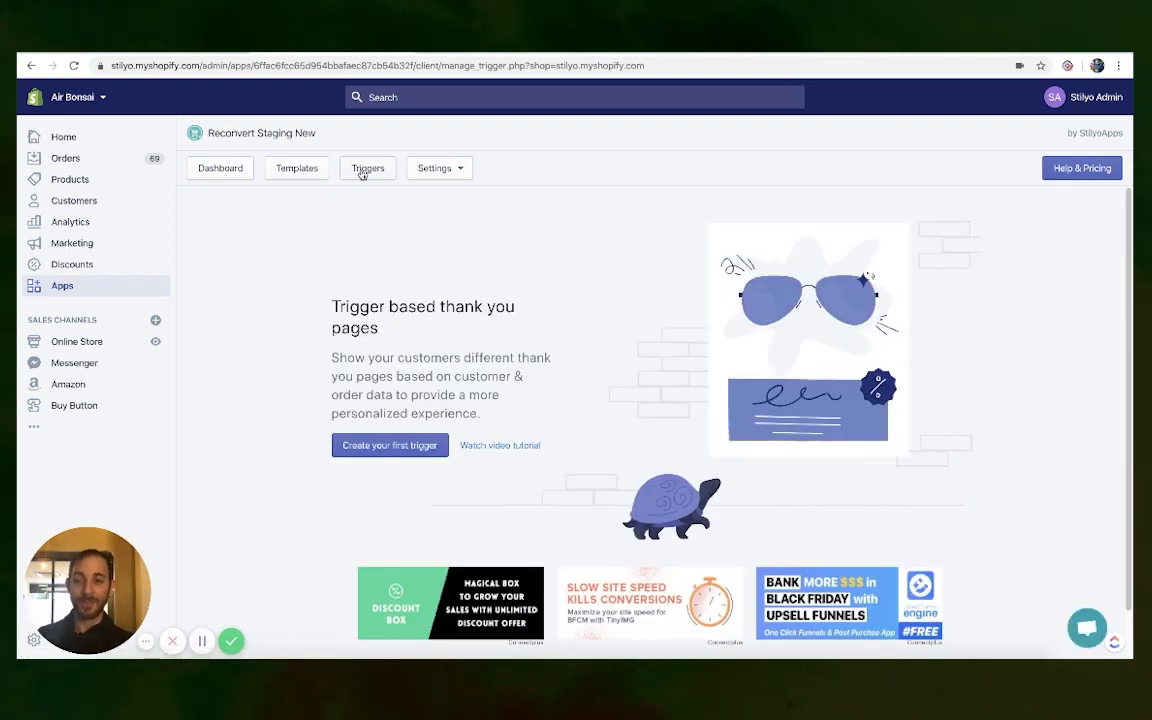
left_click(390, 446)
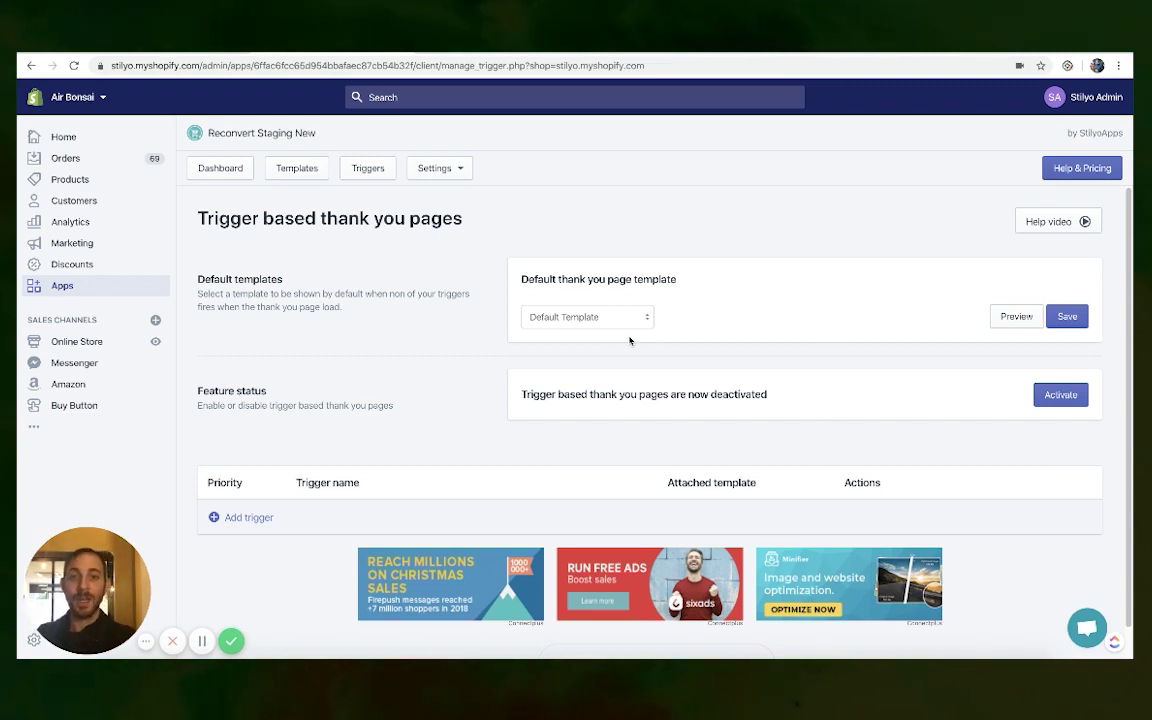
left_click(575, 316)
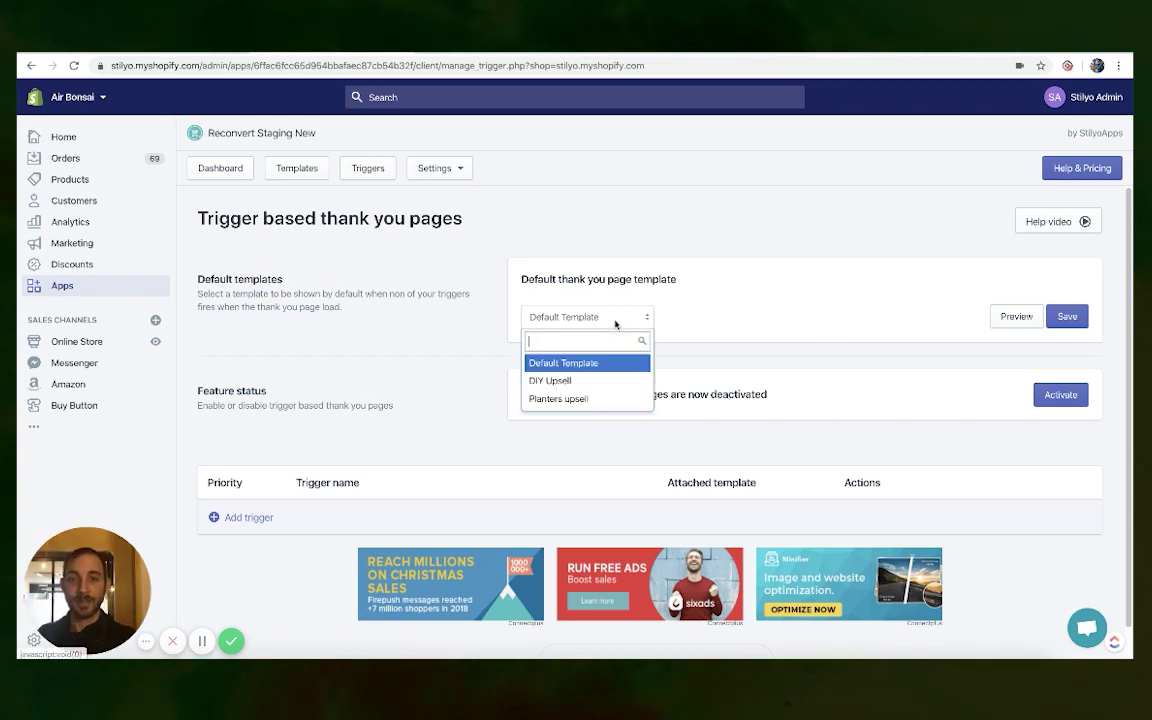
left_click(560, 366)
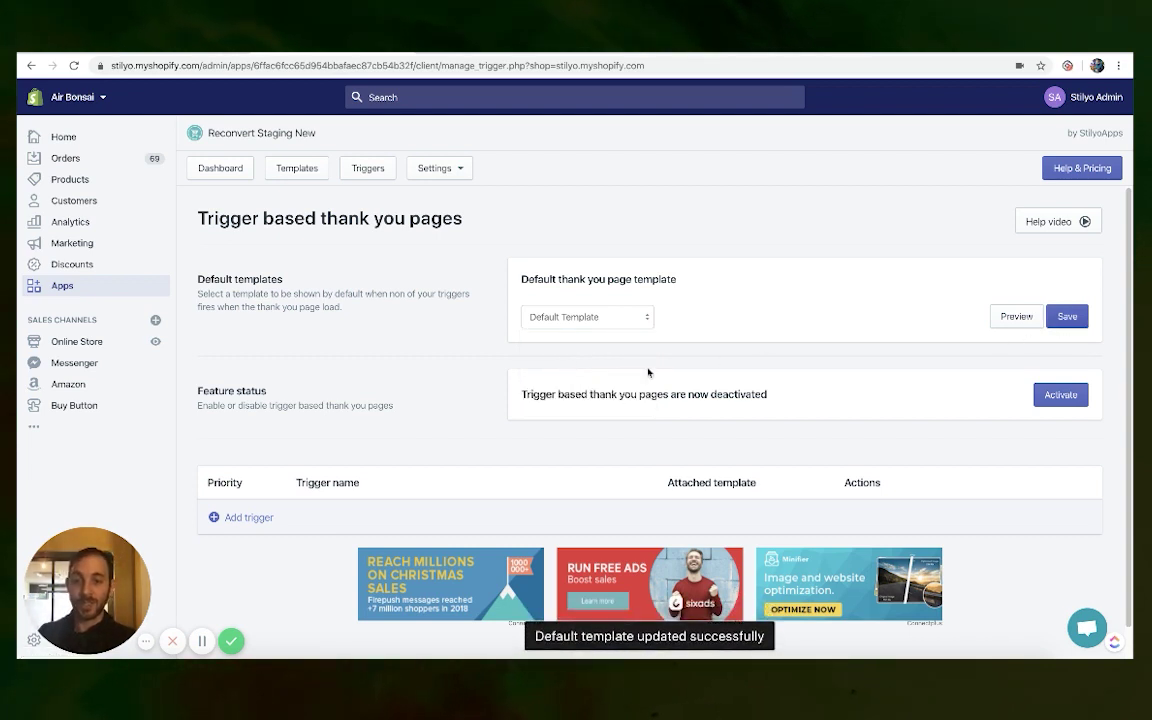
Add a trigger named "Planter Upsell" and attach the "Planters upsell" template to it
left_click(246, 517)
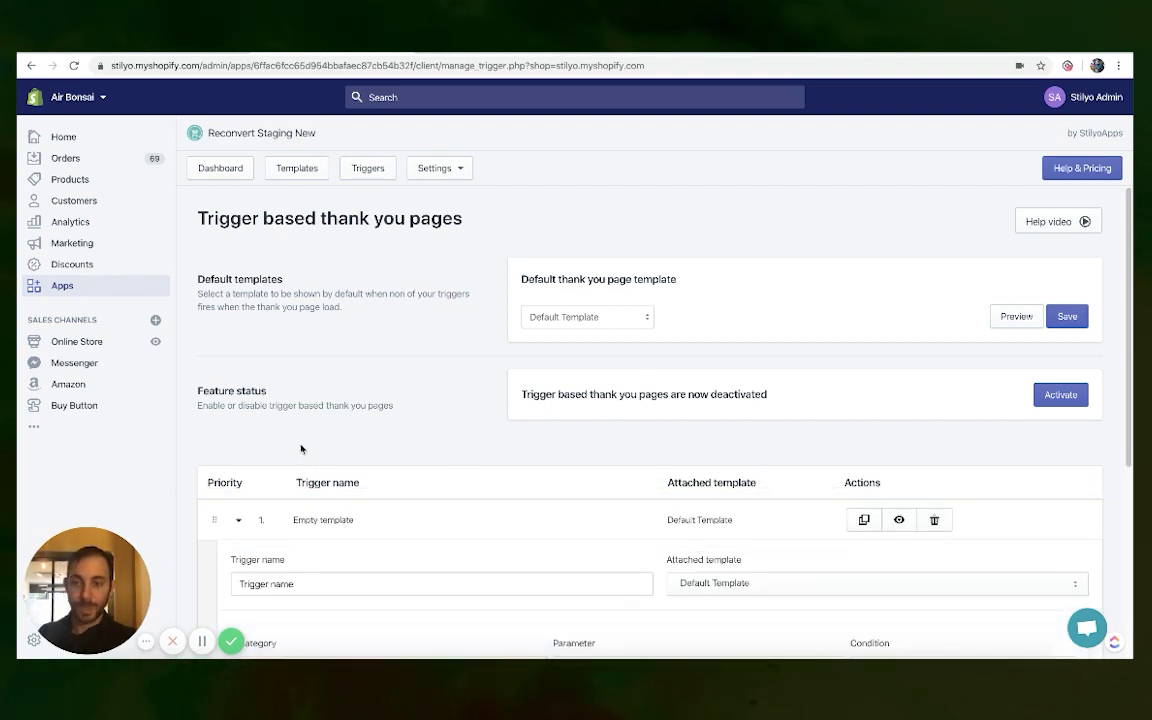
scroll(301, 449, "down", 1)
scroll(301, 449, "down", 1)
triple_click(303, 428)
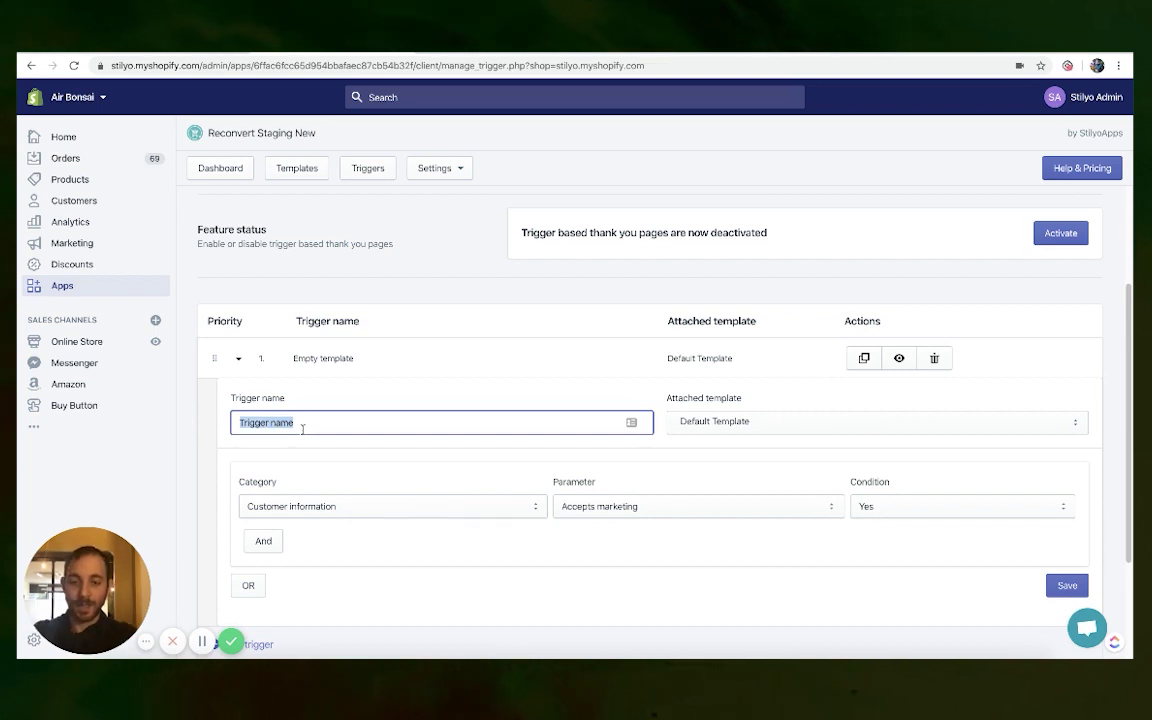
type("Plant")
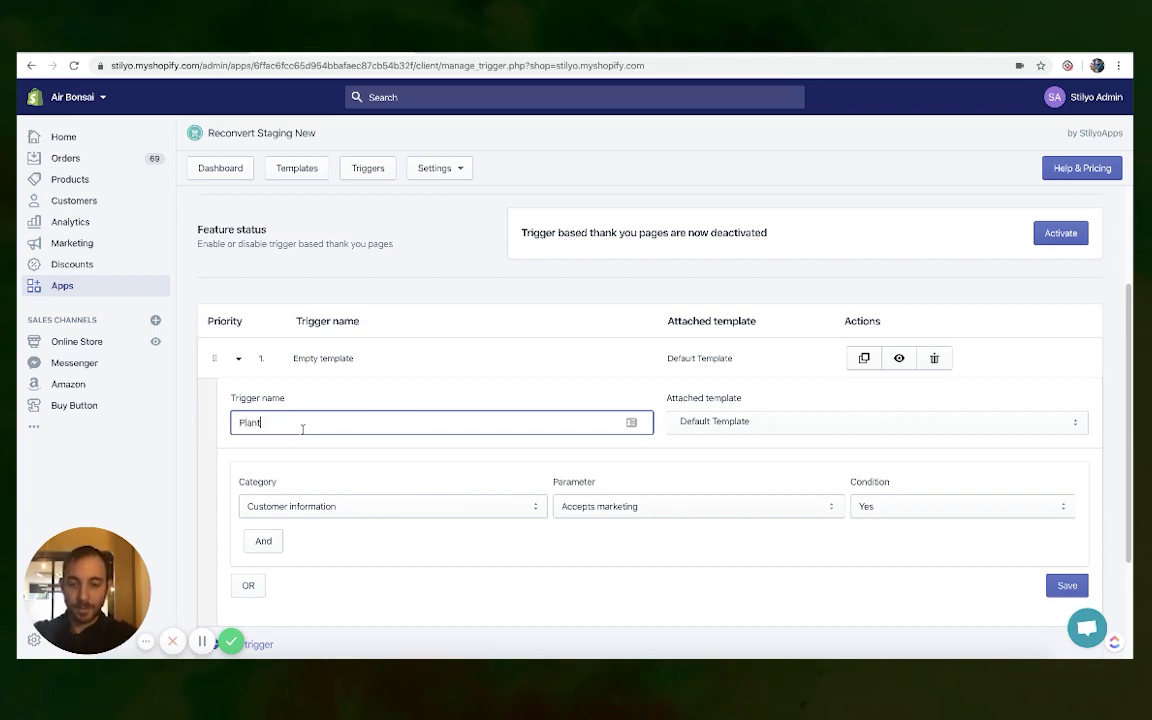
type("er Usppsell")
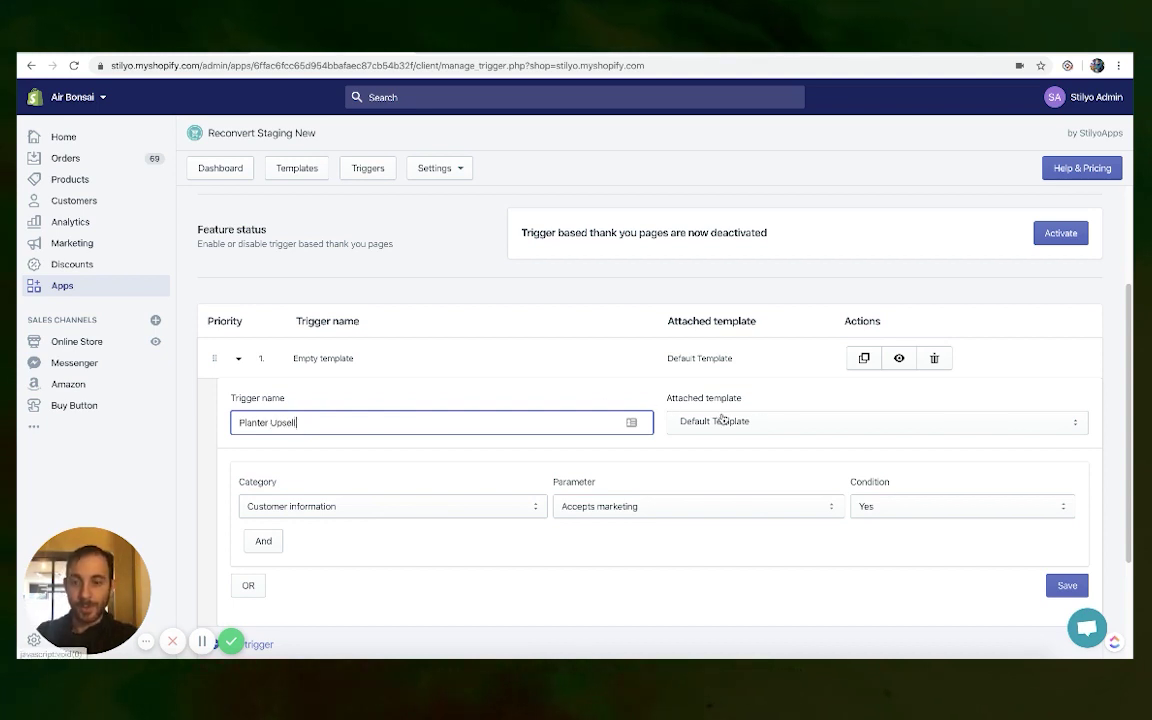
left_click(722, 420)
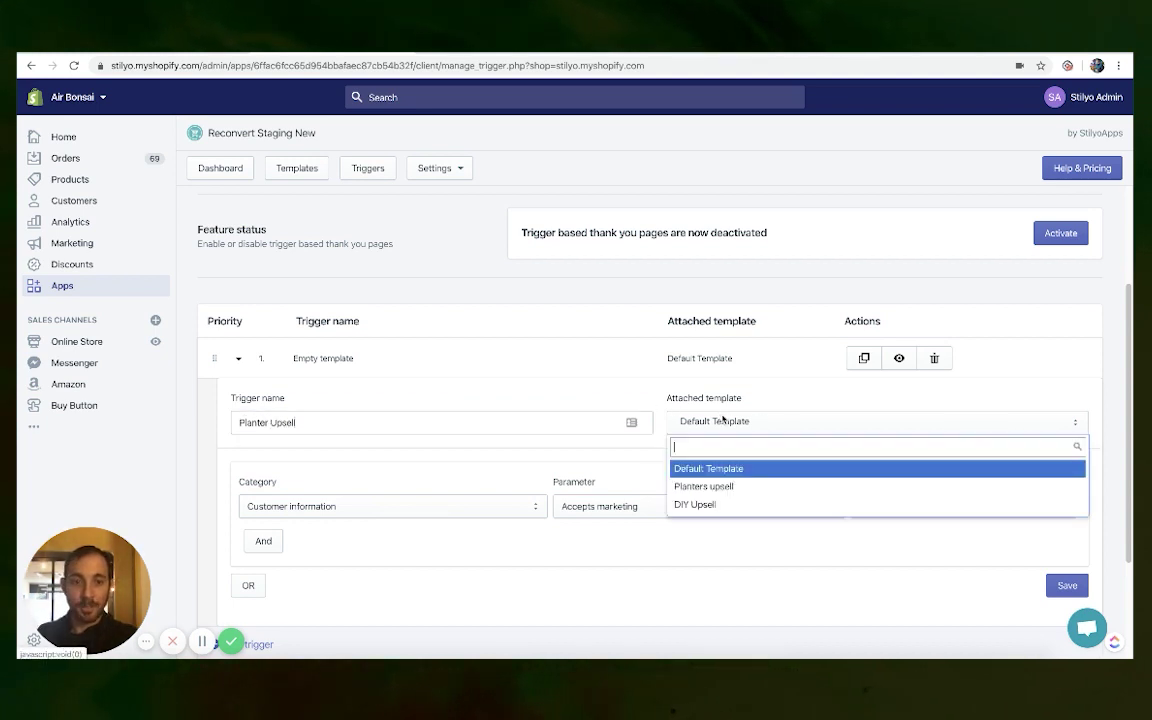
left_click(728, 487)
Examine the trigger's condition categories and the parameters available for Customer information
scroll(476, 441, "down", 3)
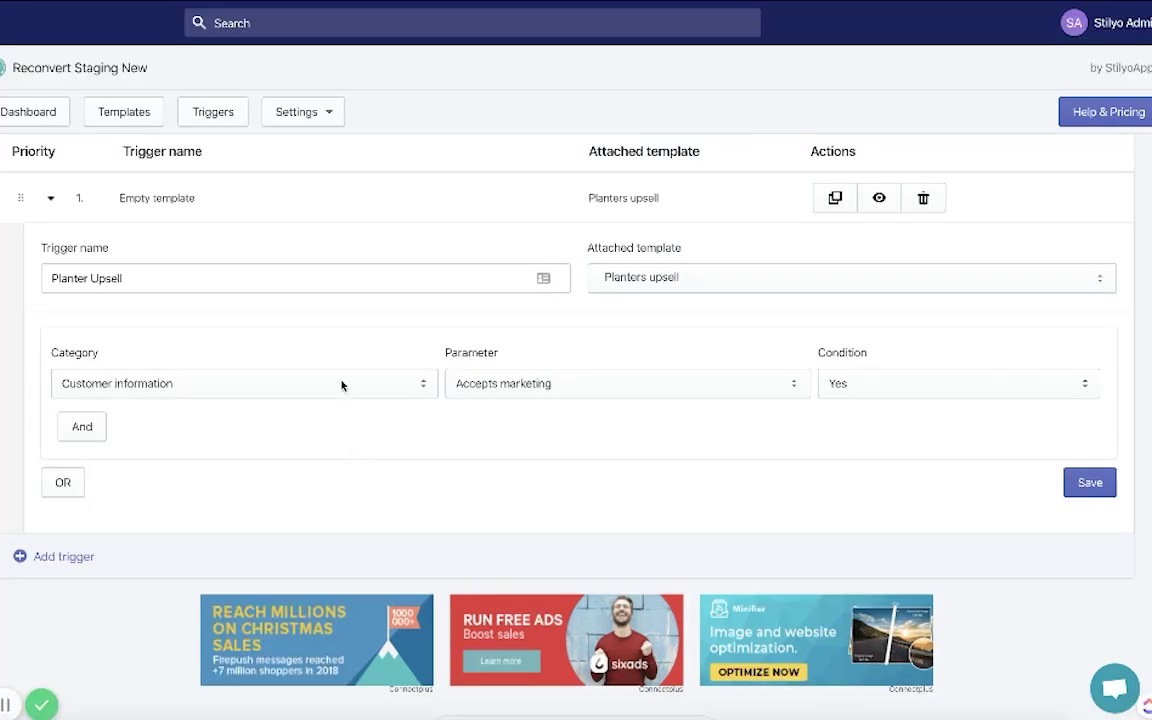
left_click(471, 386)
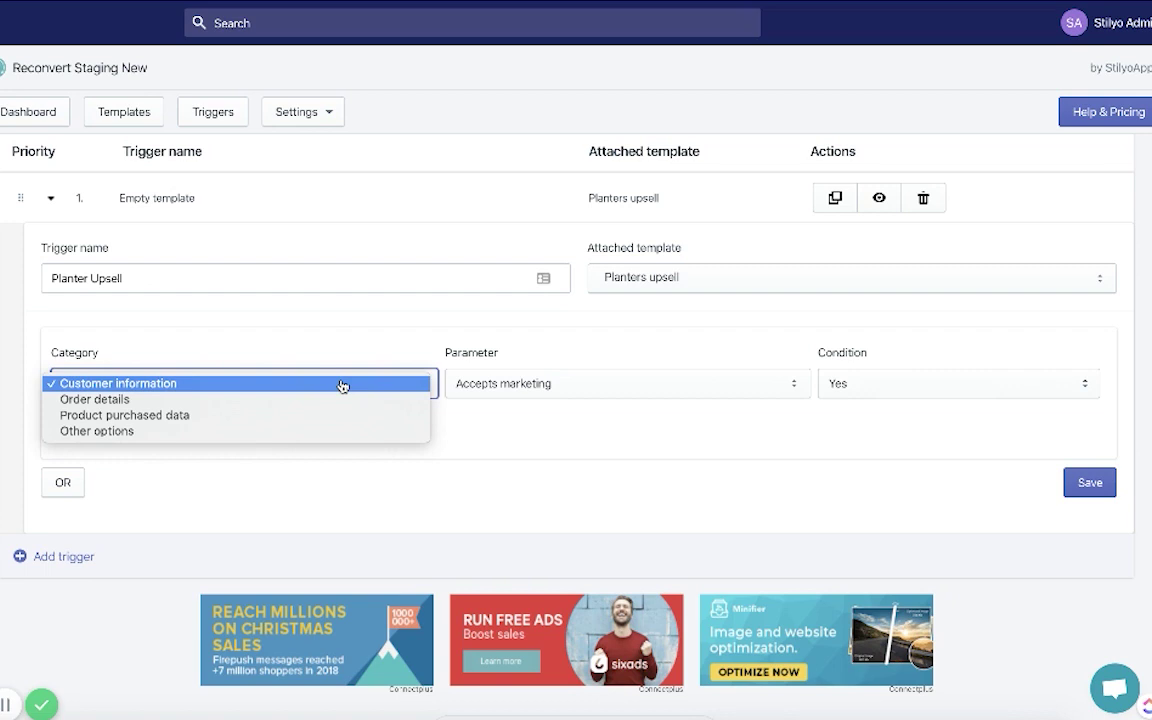
left_click(341, 386)
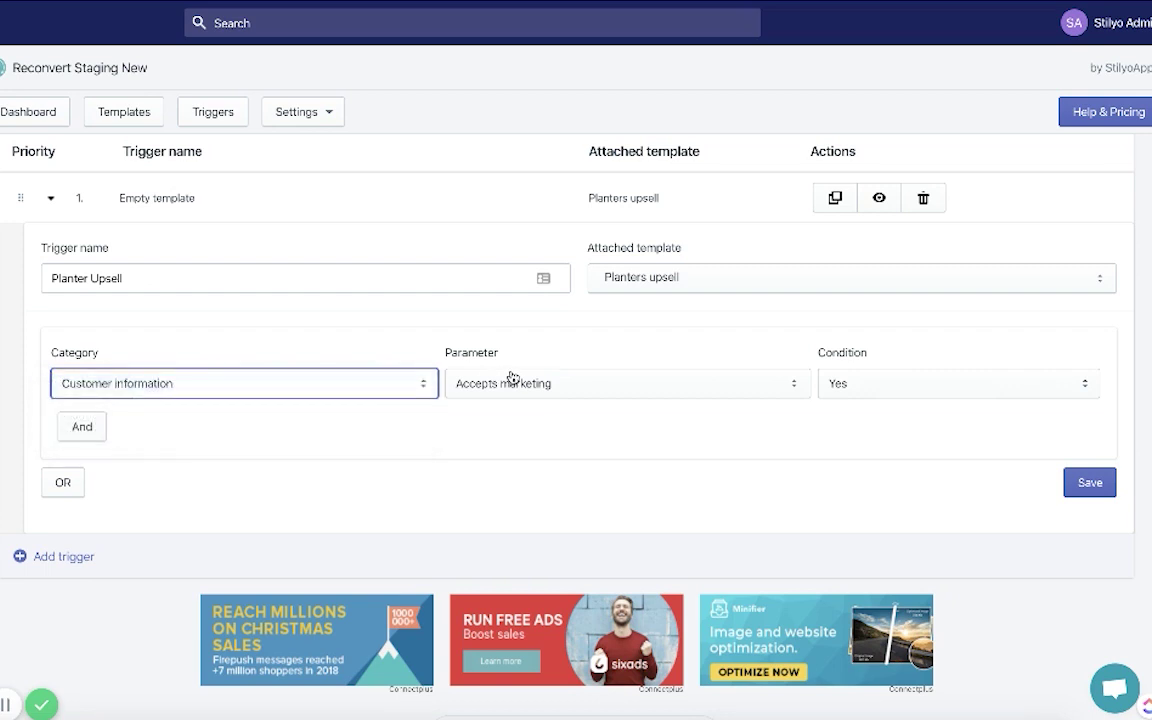
left_click(519, 383)
scroll(537, 489, "down", 4)
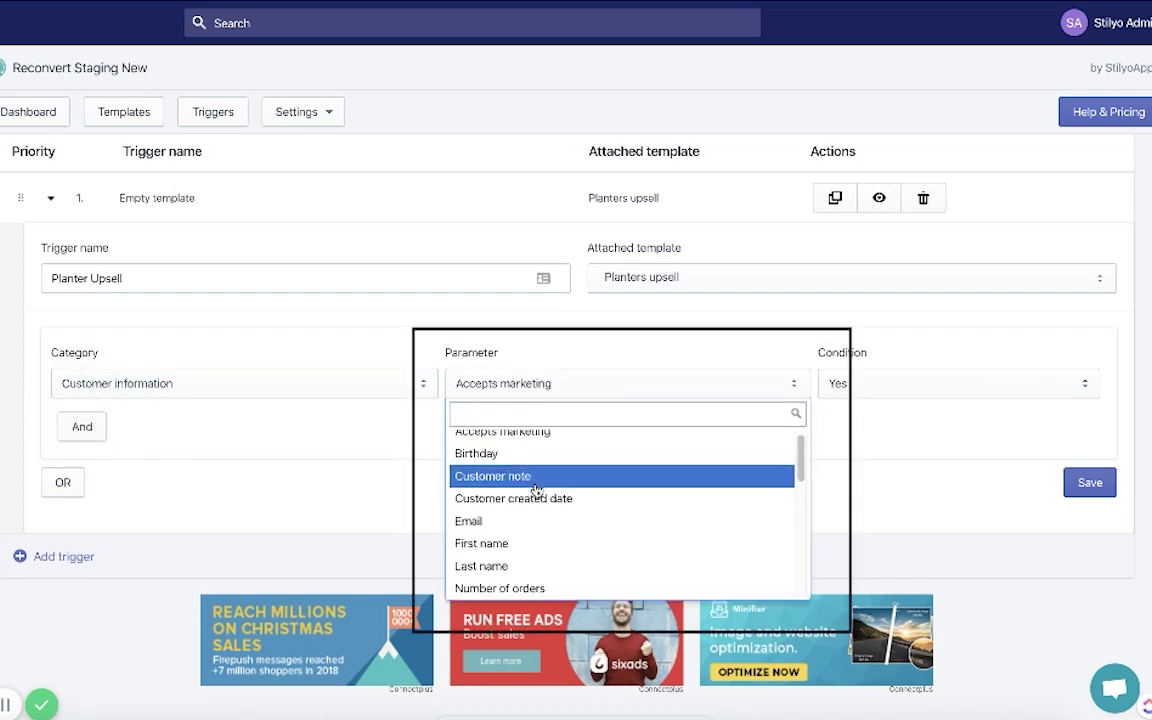
scroll(537, 490, "down", 5)
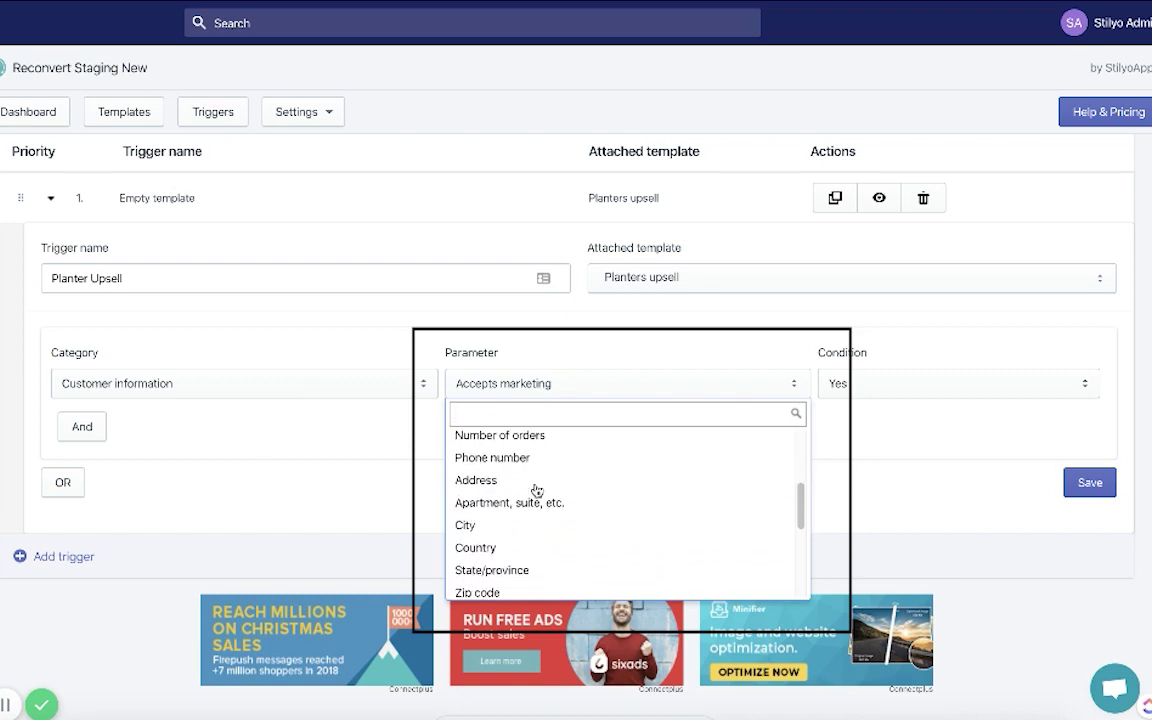
scroll(537, 490, "down", 2)
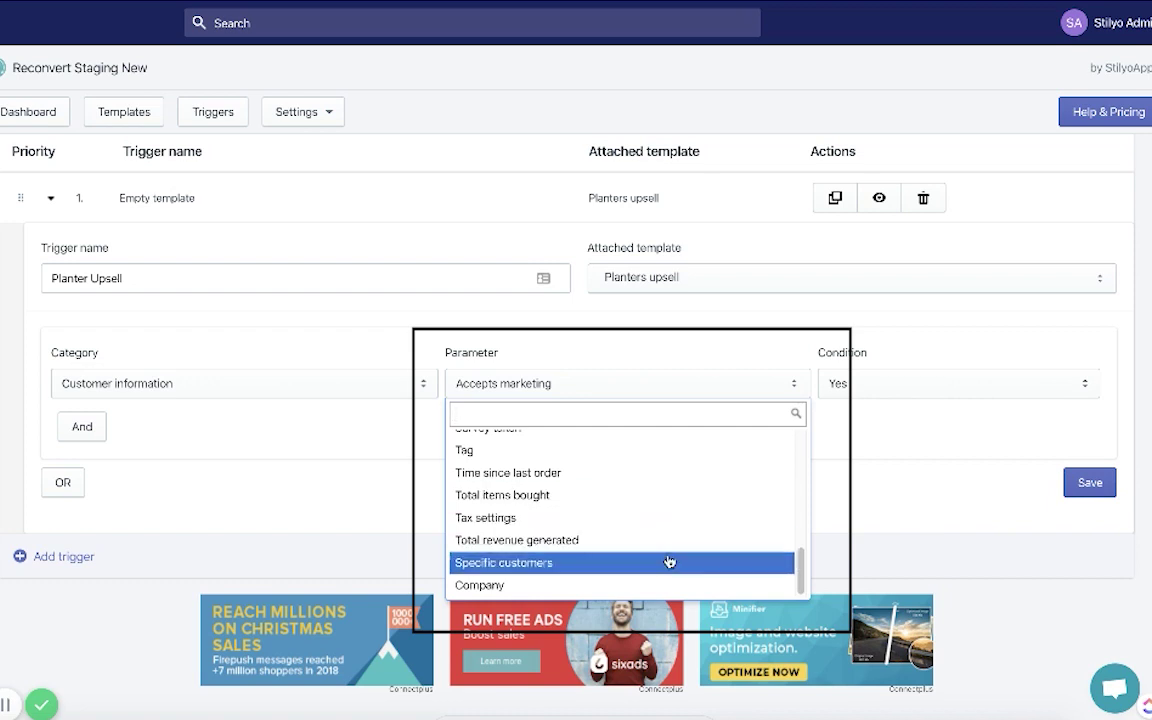
Switch the trigger's condition category to Order details and examine the parameters available for it
left_click(265, 391)
left_click(265, 388)
left_click(250, 400)
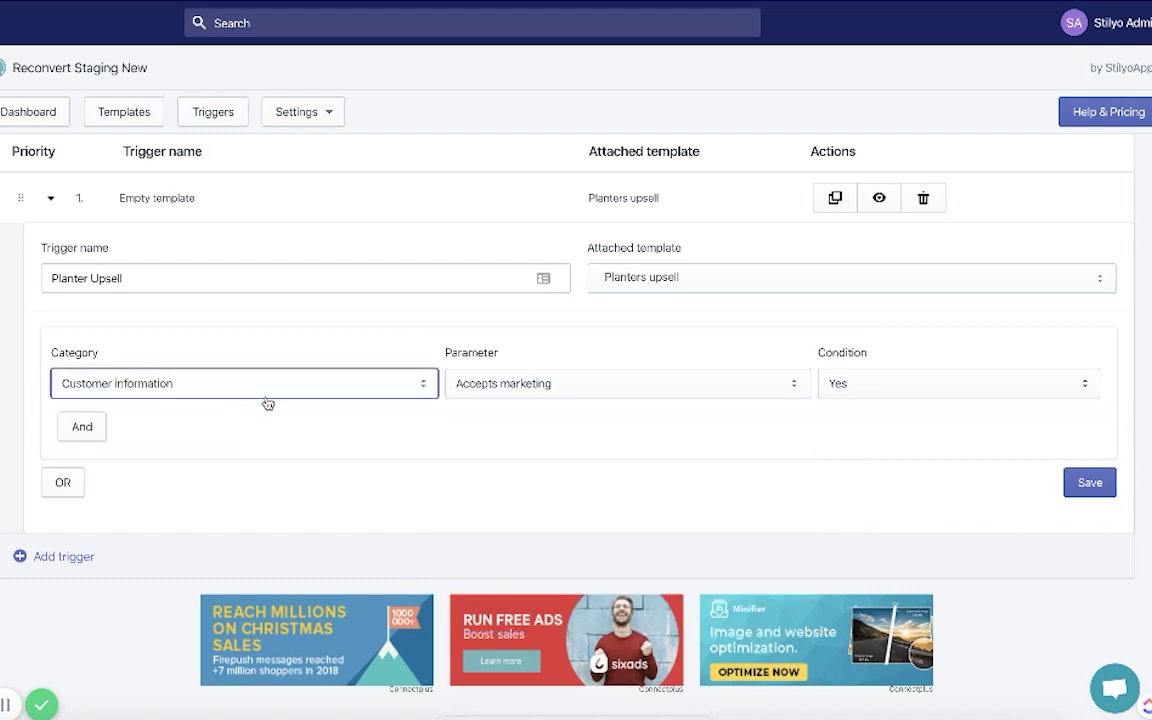
left_click(445, 391)
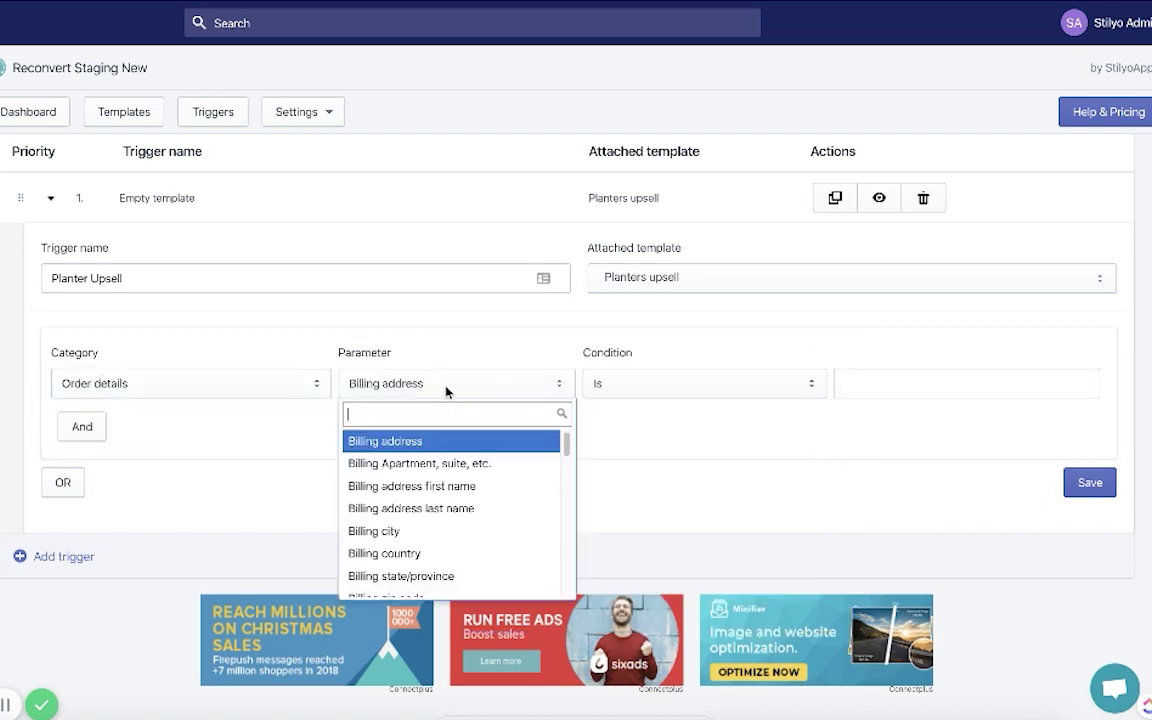
scroll(465, 480, "down", 5)
scroll(462, 482, "up", 1)
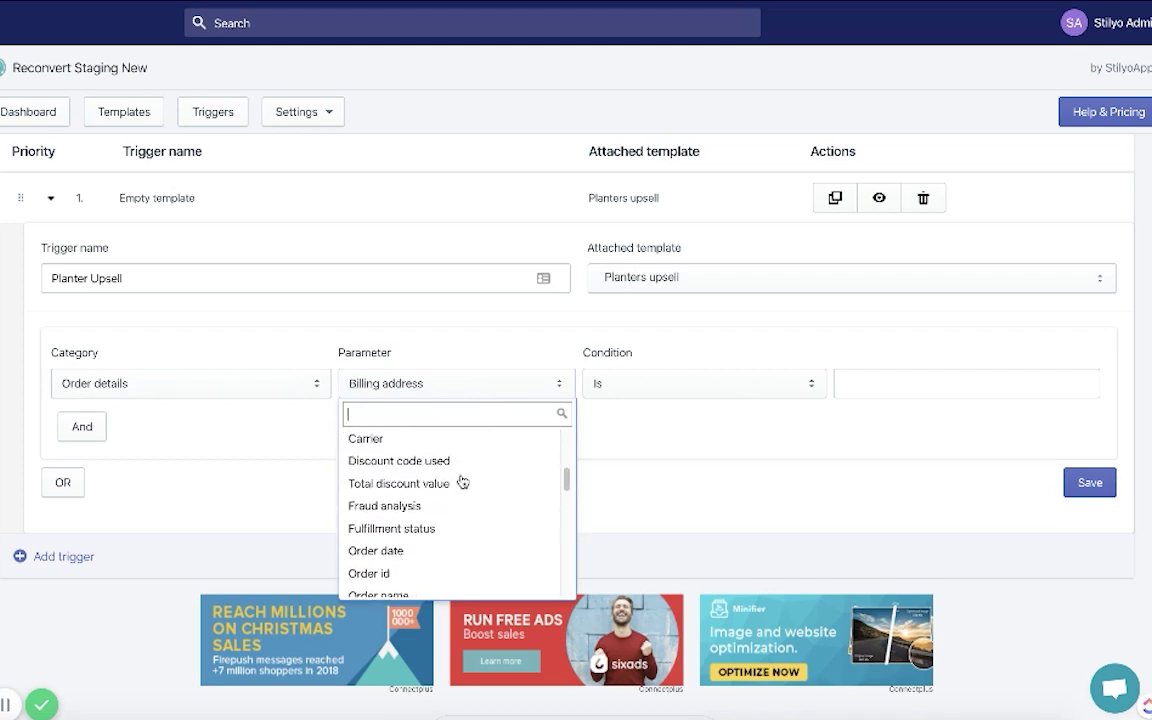
scroll(462, 482, "down", 4)
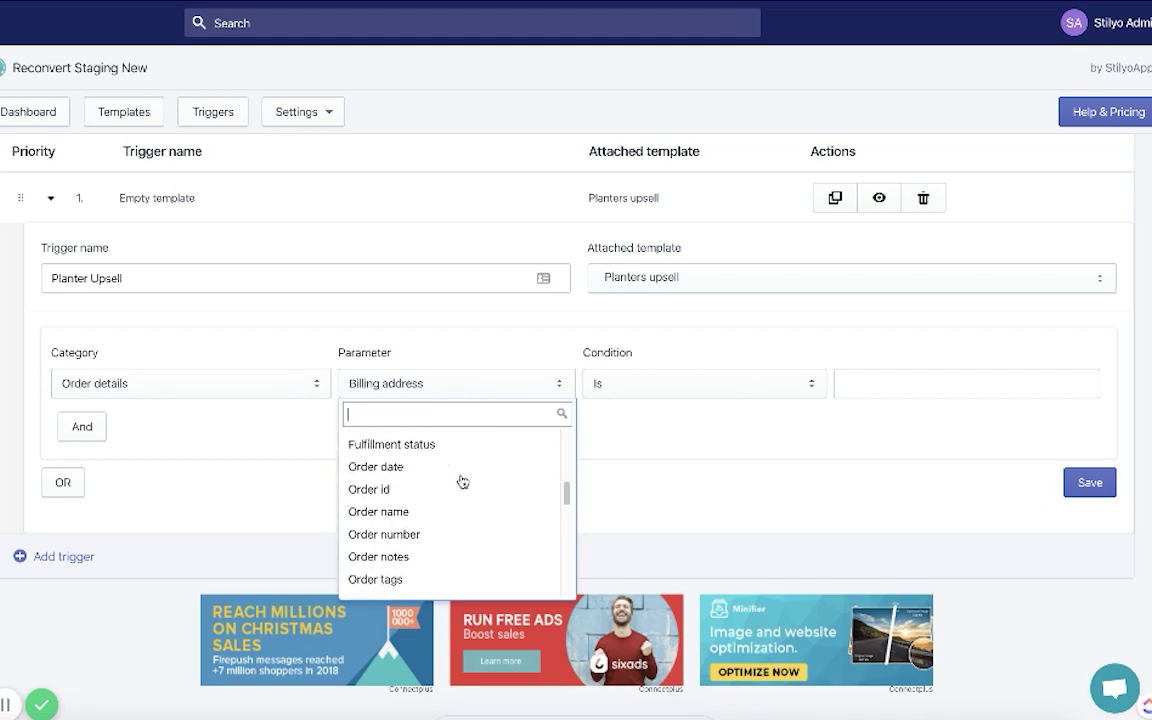
scroll(462, 482, "down", 4)
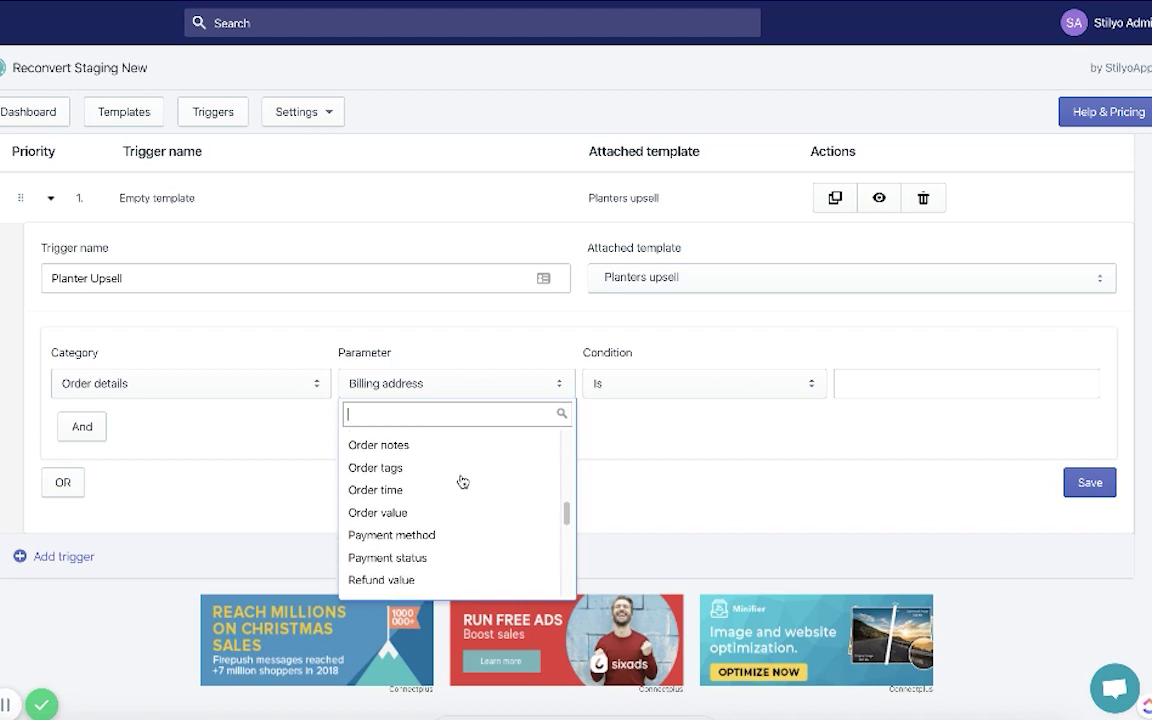
scroll(462, 482, "down", 4)
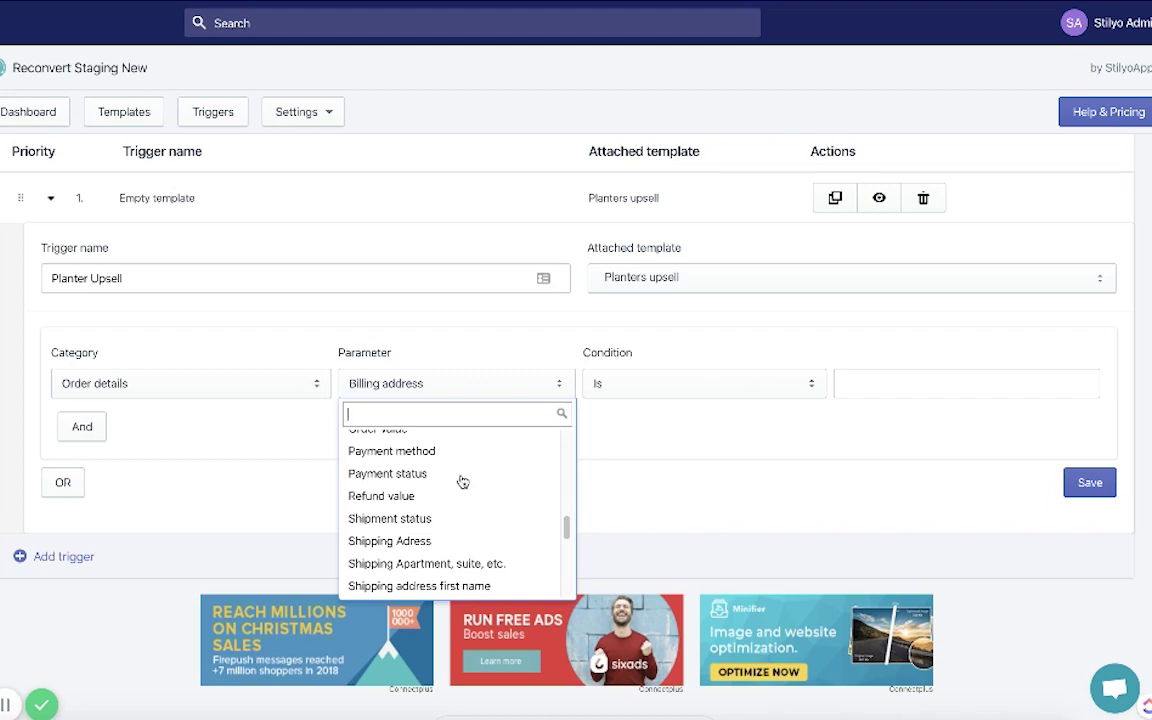
scroll(462, 482, "down", 5)
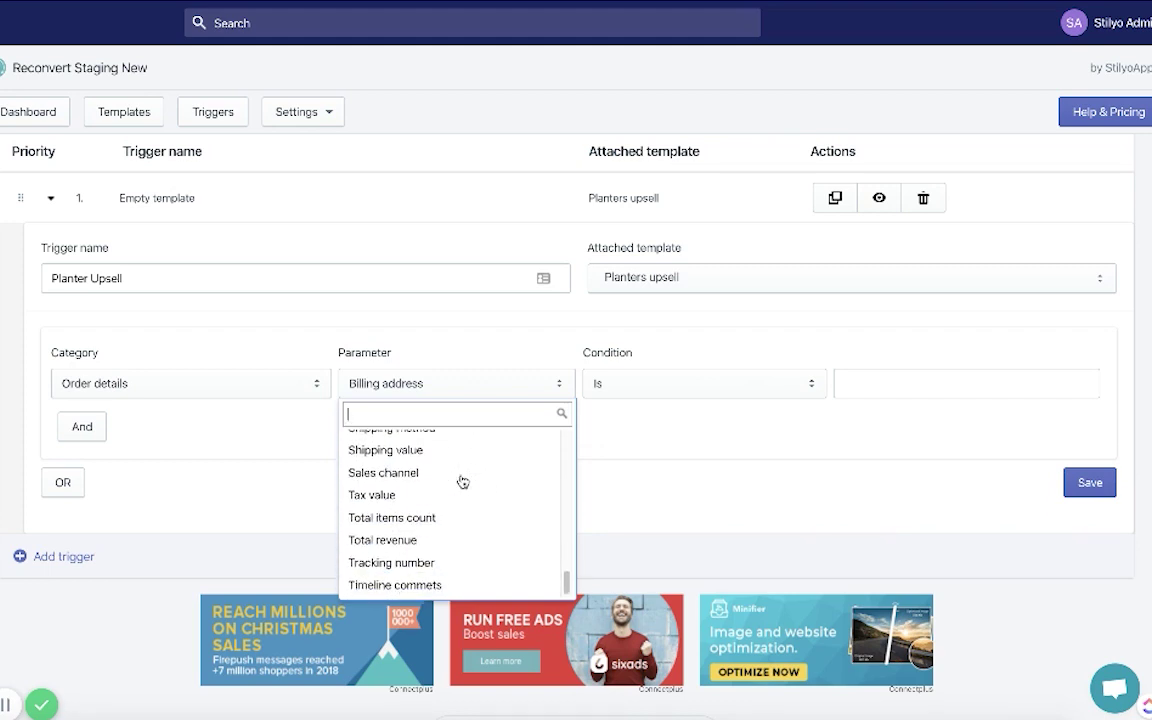
scroll(462, 482, "down", 2)
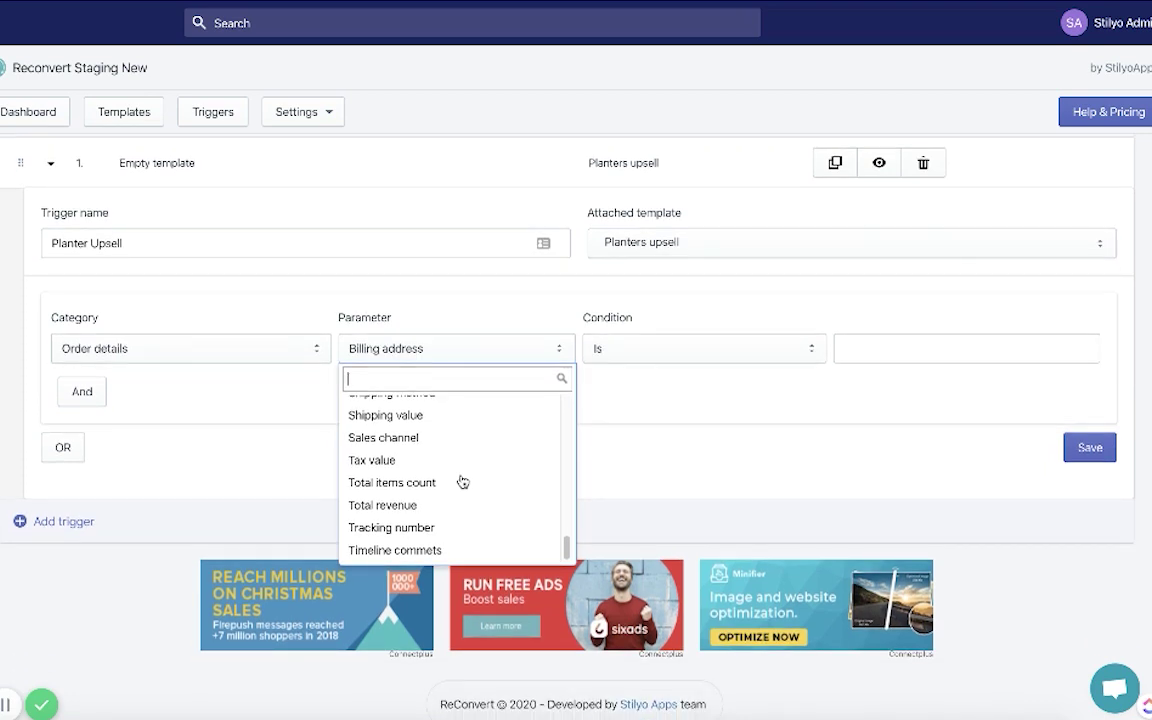
Set the Planter Upsell trigger's condition category to Product purchased data
left_click(298, 347)
left_click(296, 347)
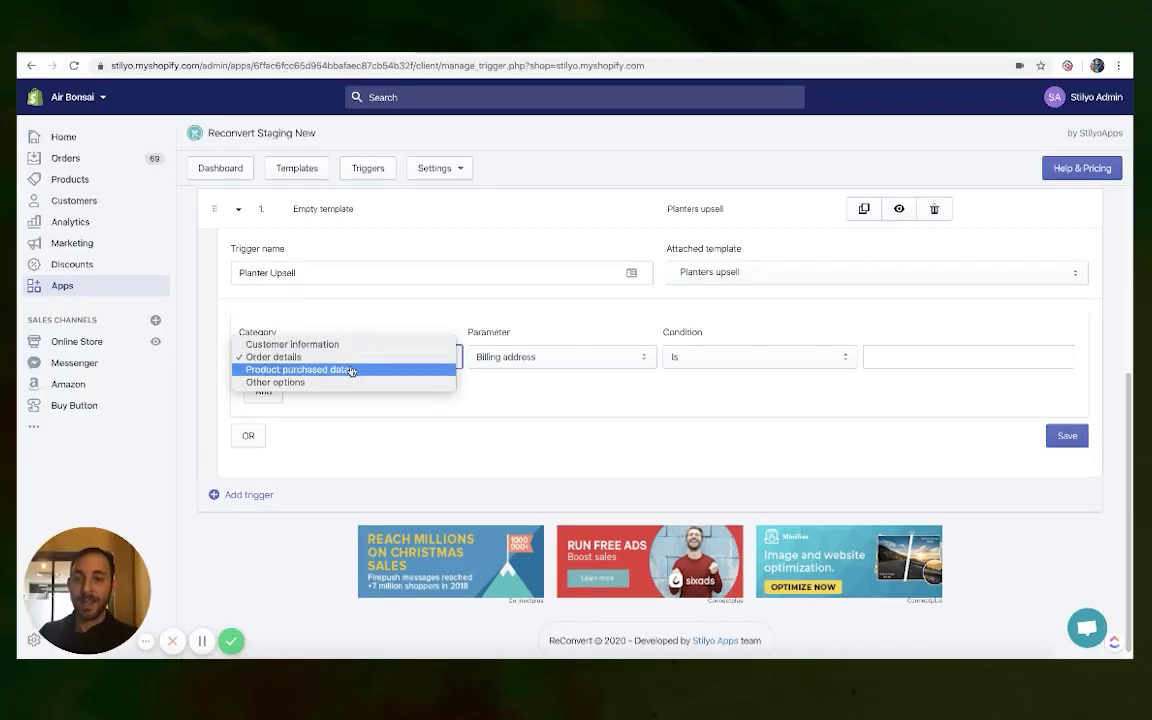
left_click(351, 370)
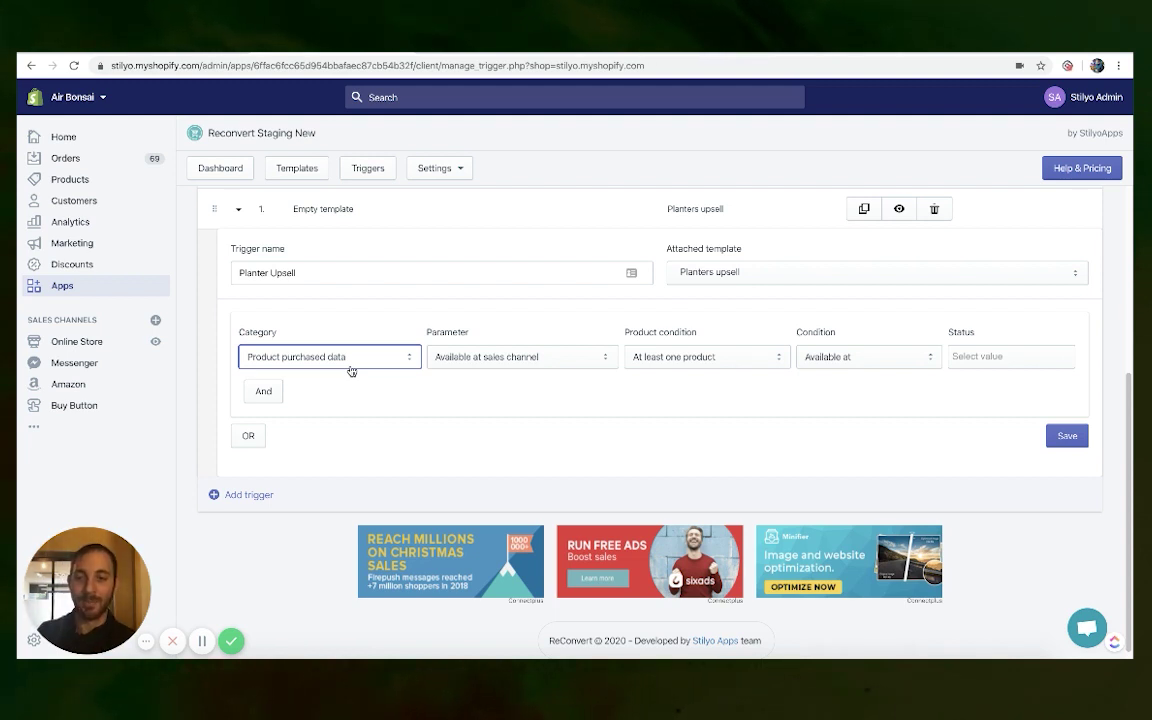
Examine the parameters and product condition options available for Product purchased data
left_click(460, 356)
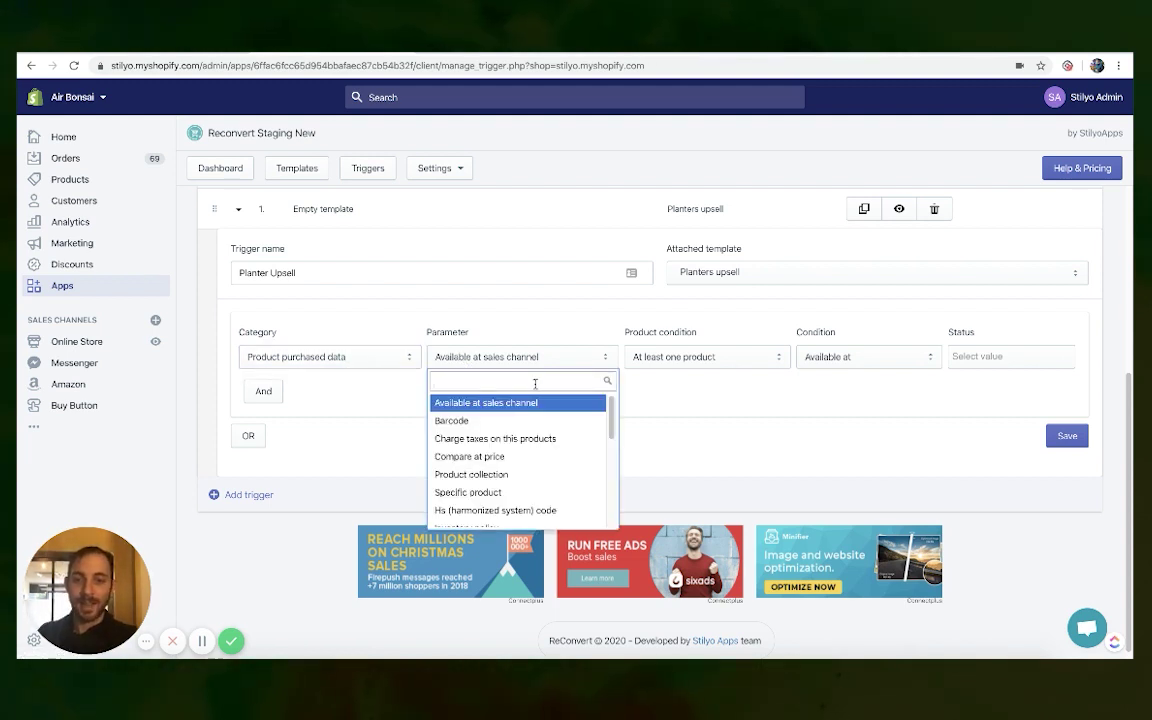
scroll(539, 410, "down", 1)
scroll(539, 410, "down", 4)
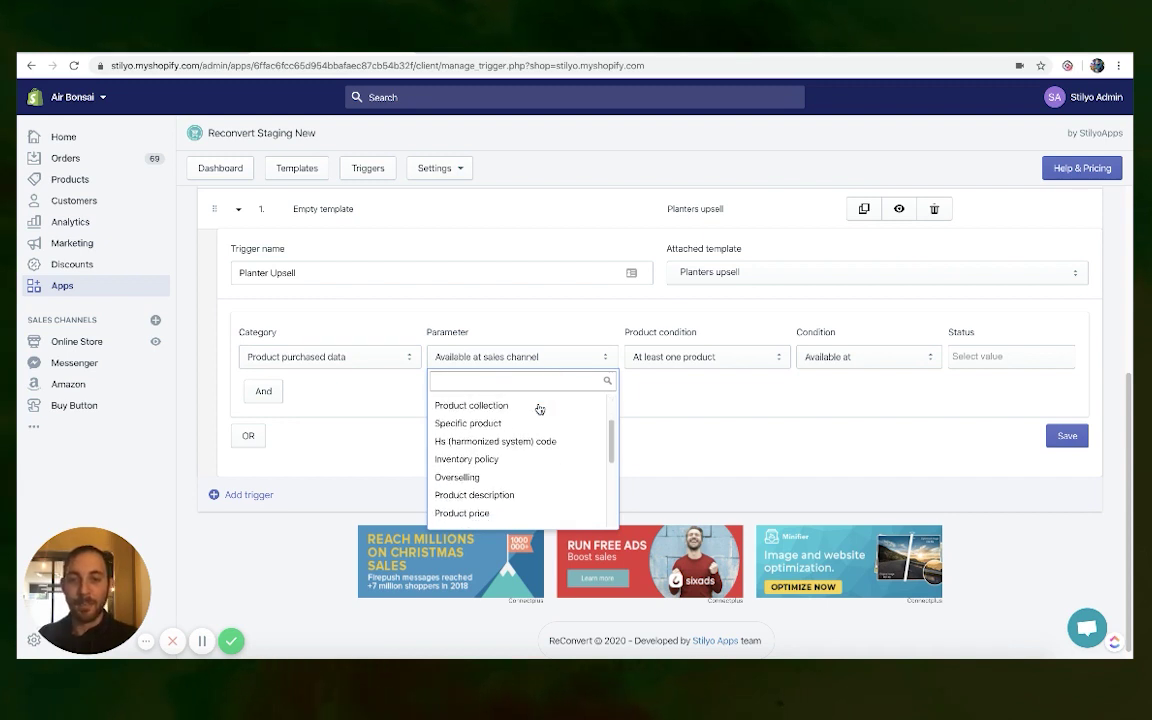
scroll(539, 410, "down", 4)
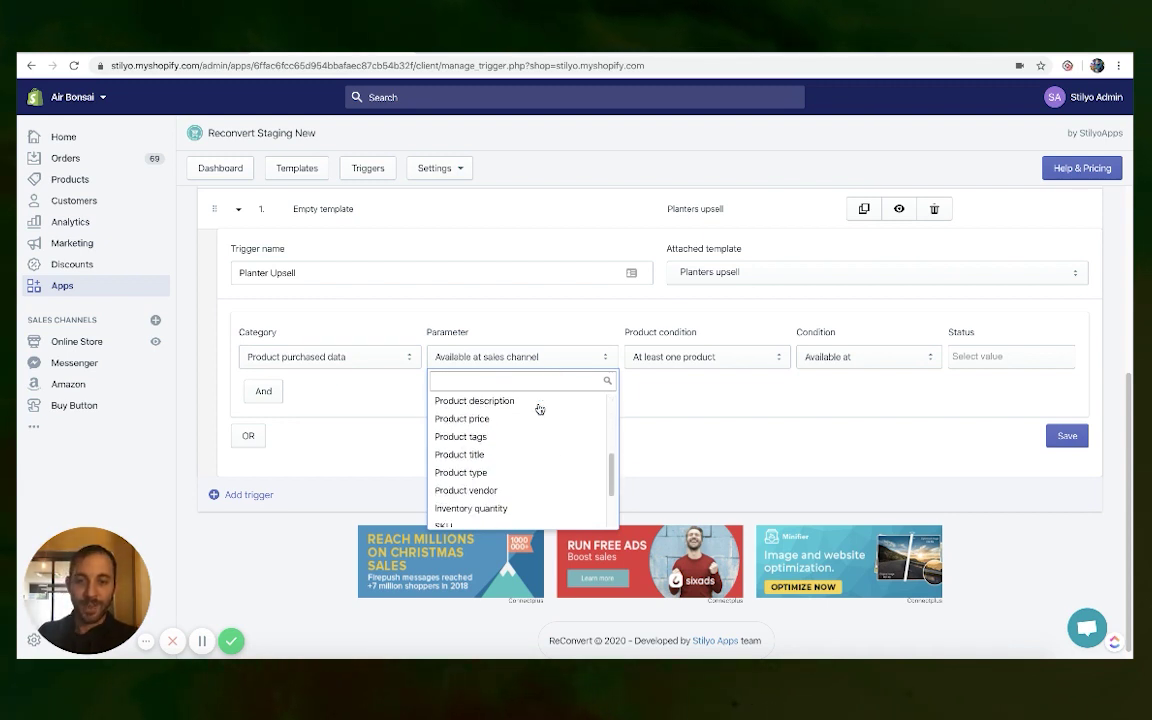
scroll(539, 410, "down", 1)
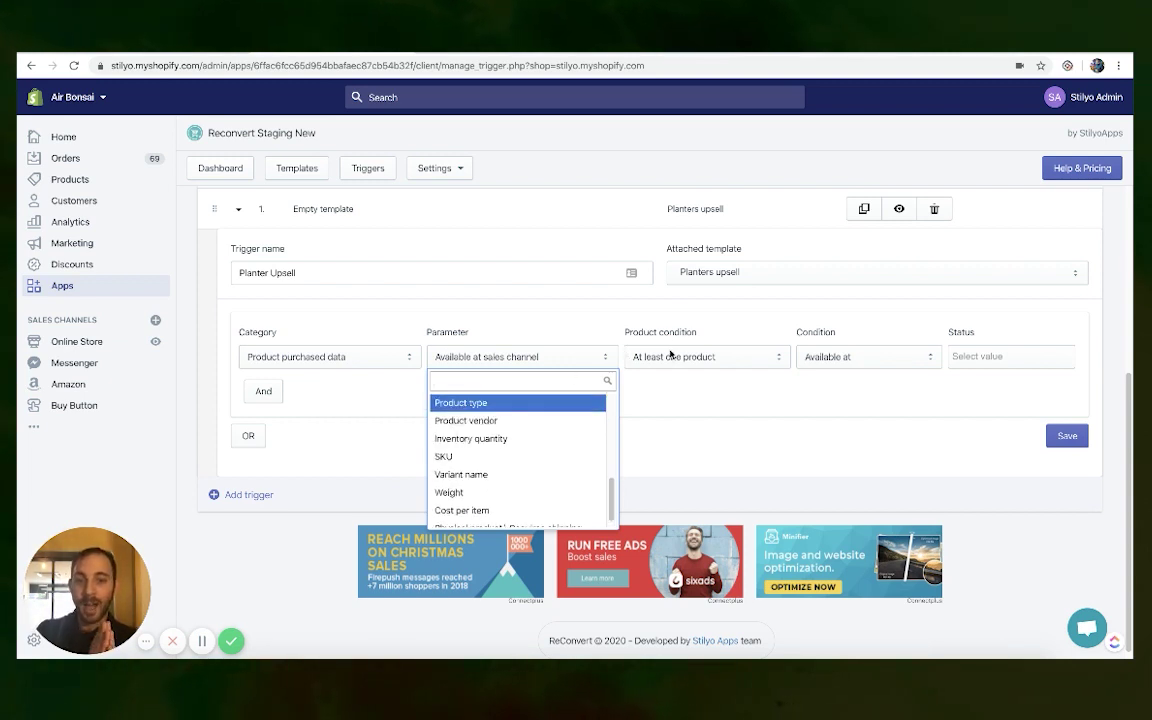
left_click(670, 355)
left_click(670, 355)
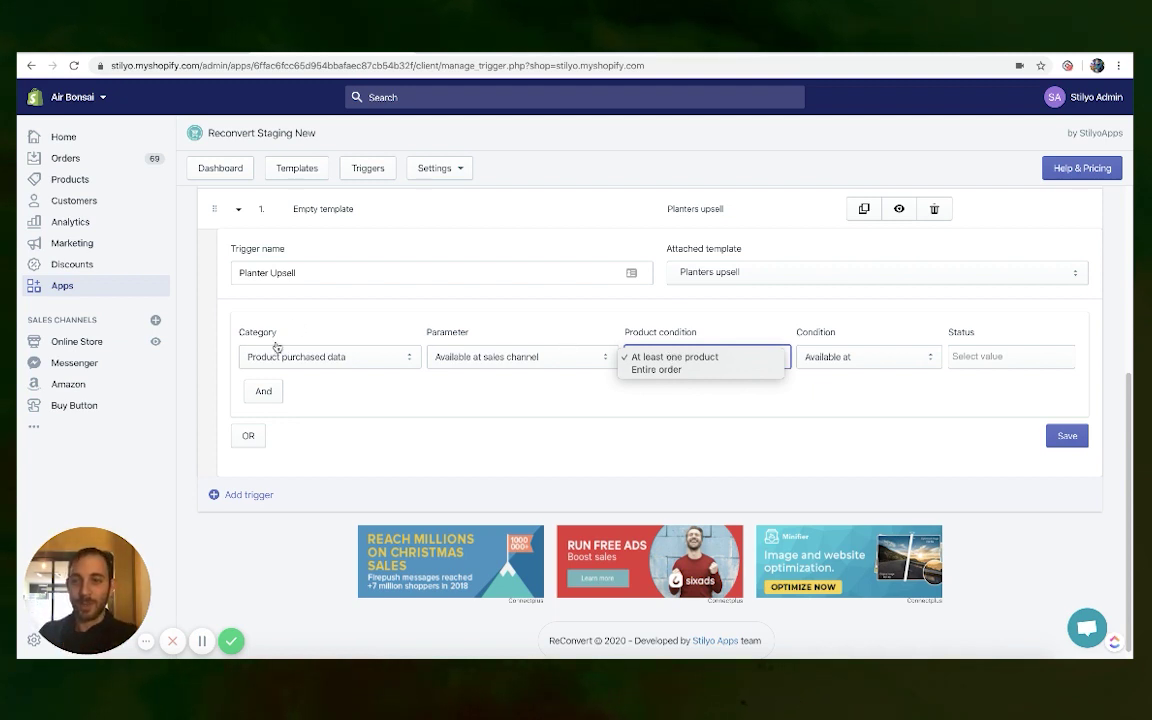
Set the Planter Upsell condition to Product collection, with at least one product in the Planters collection
left_click(447, 357)
left_click(450, 358)
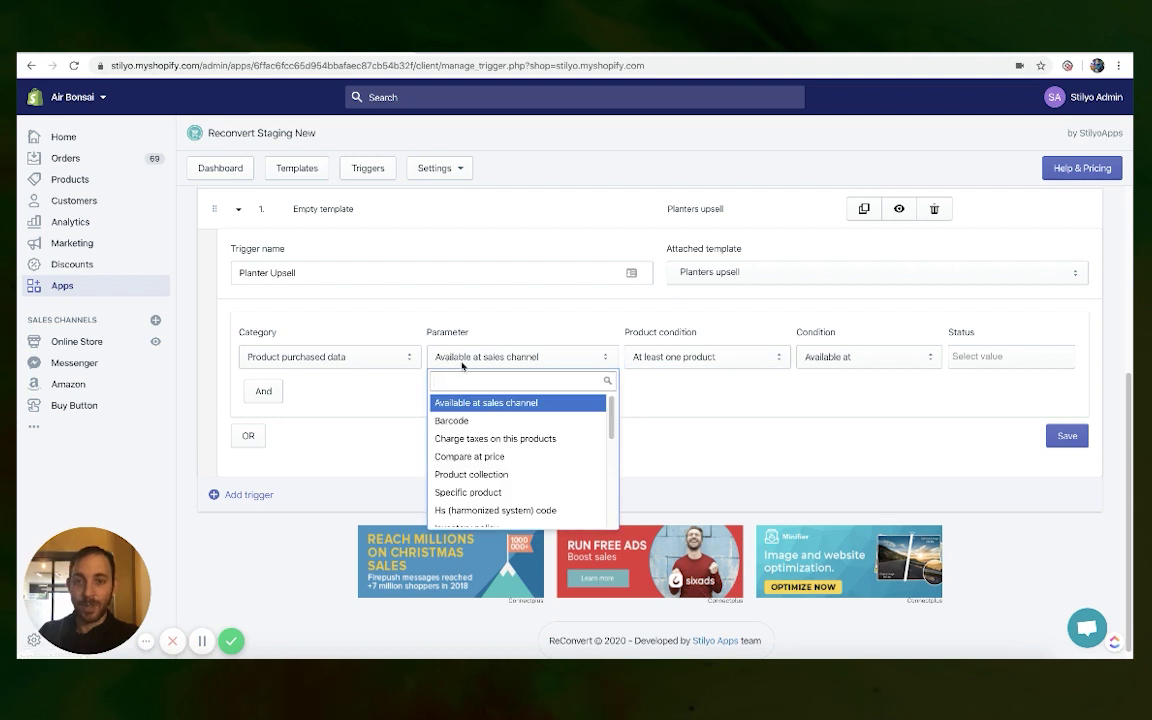
type("coll")
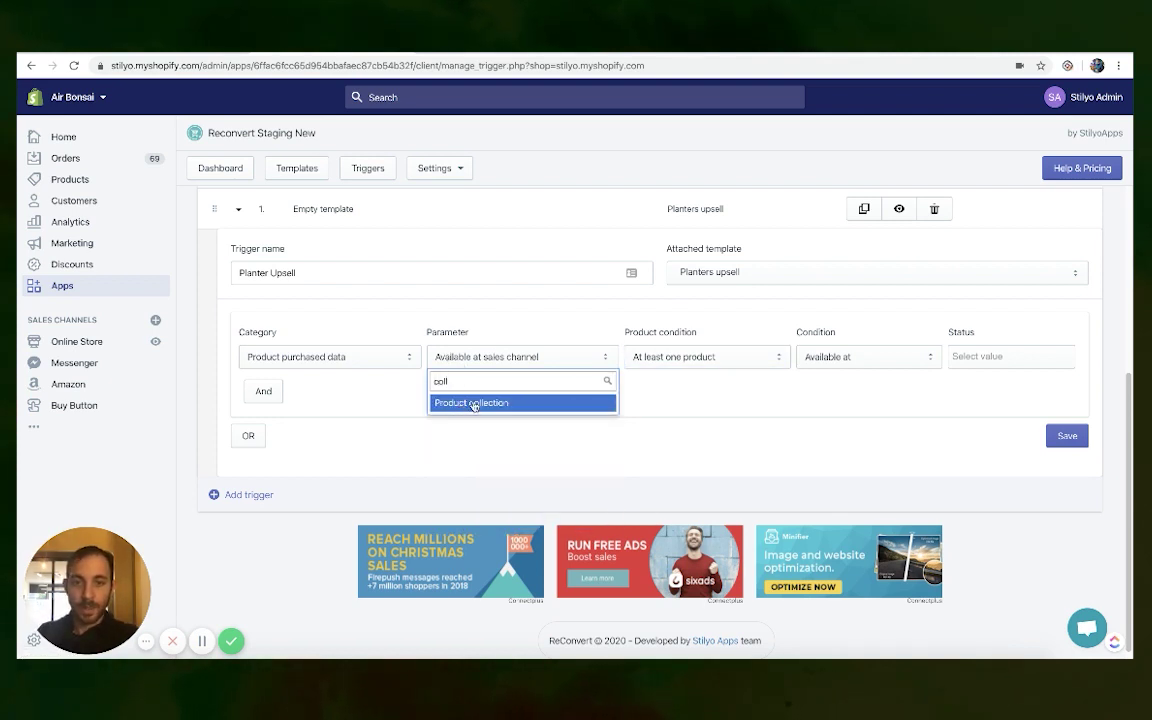
left_click(468, 403)
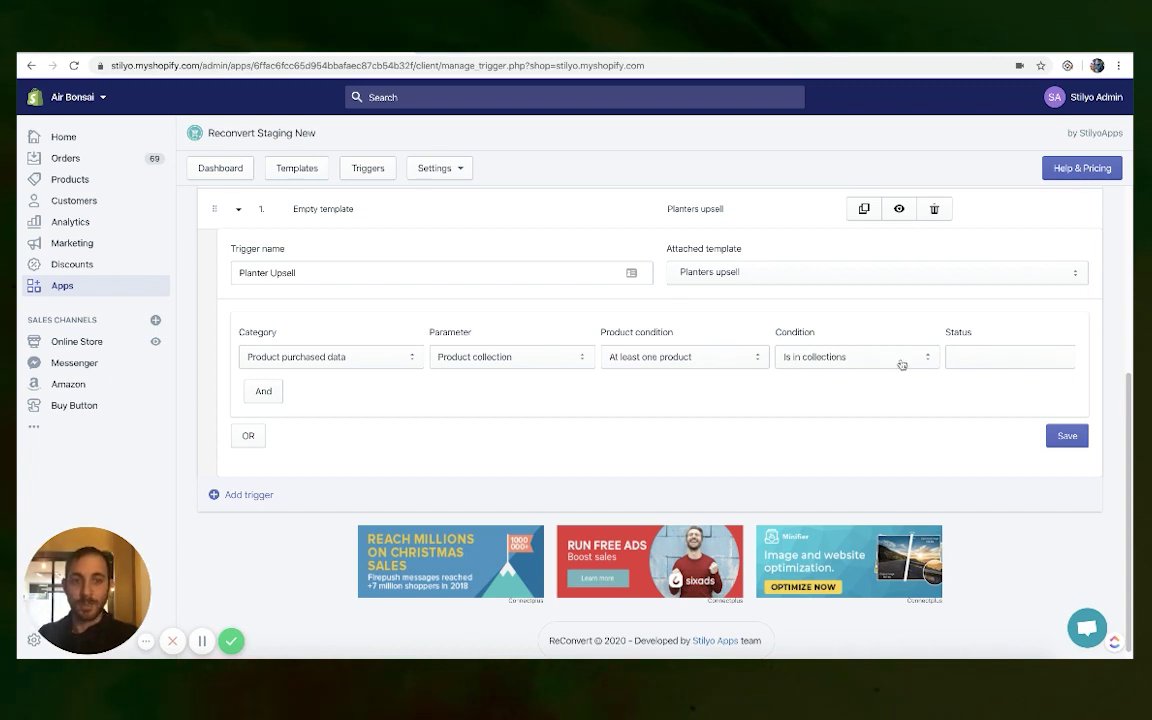
left_click(987, 360)
type("pl")
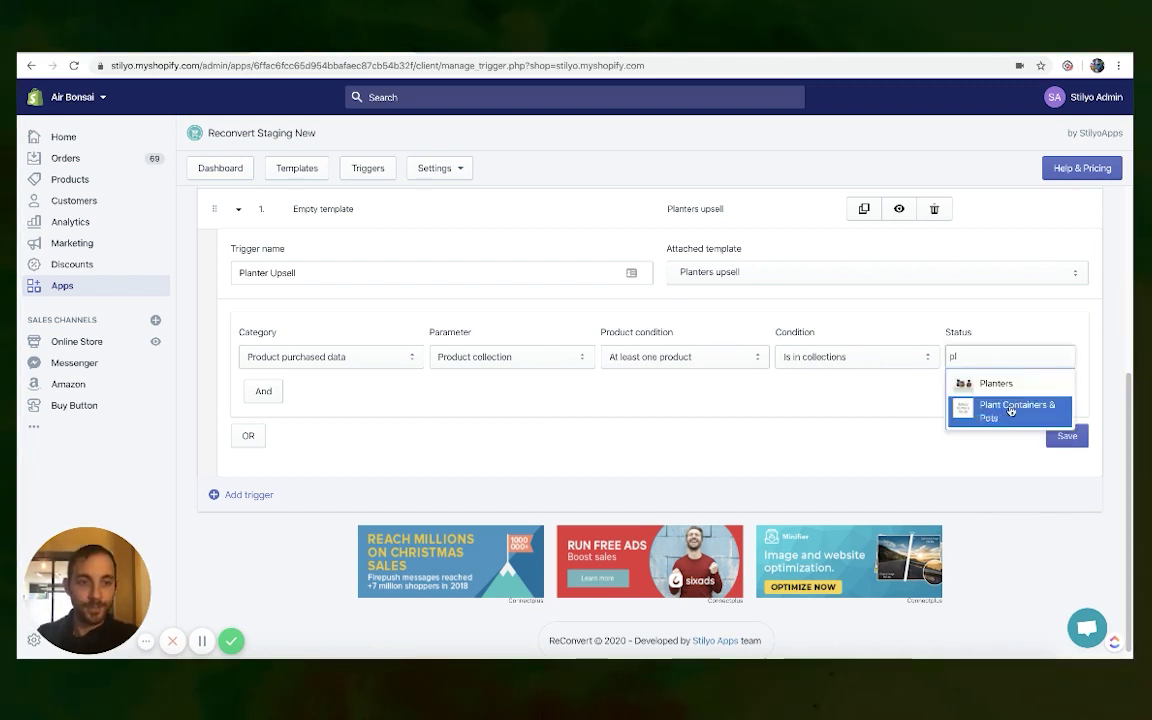
left_click(1004, 390)
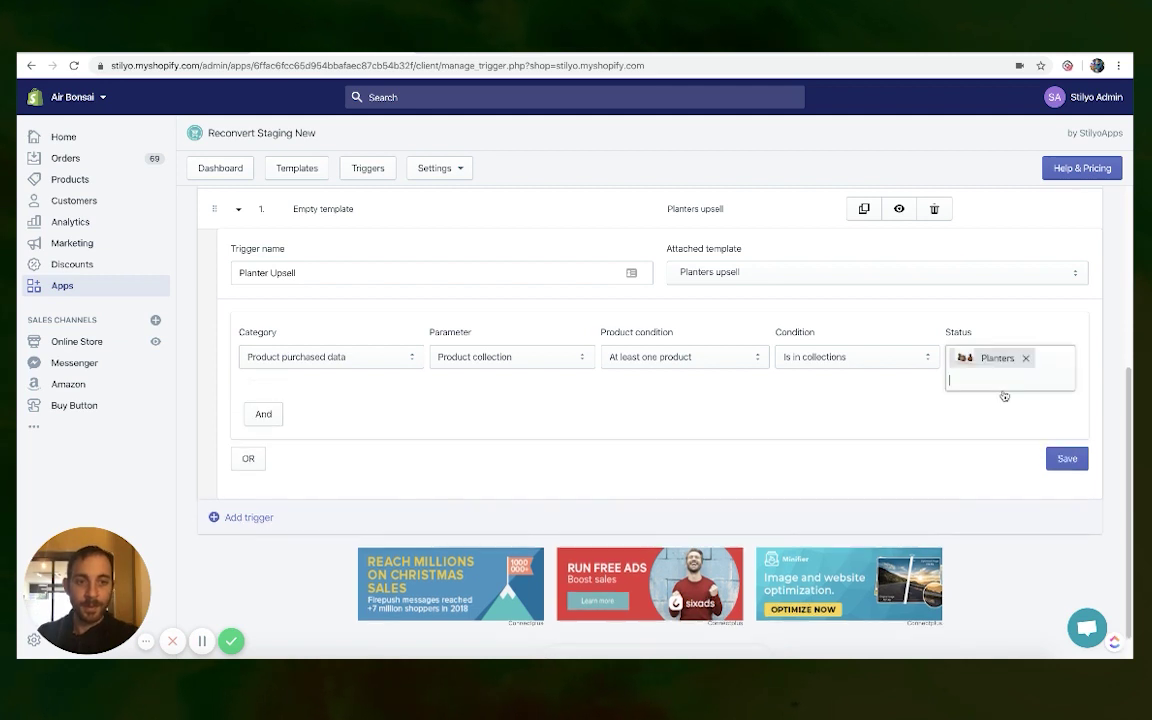
Save the Planter Upsell trigger and activate trigger-based thank you pages
left_click(1066, 458)
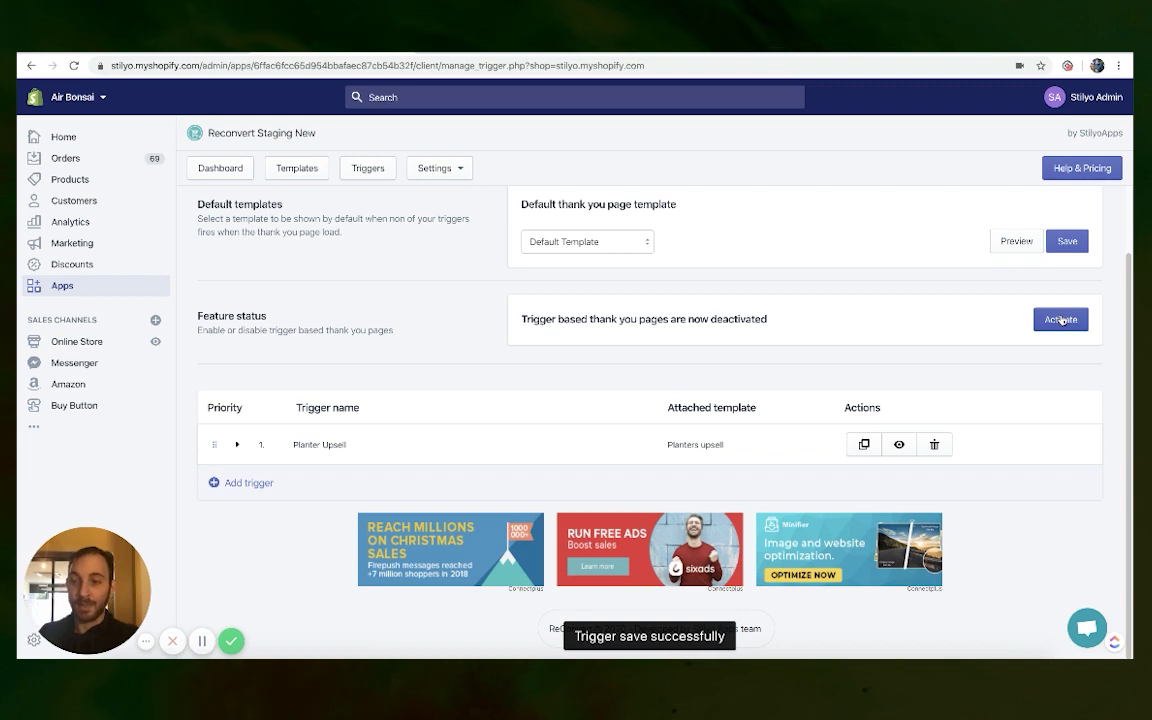
left_click(1060, 320)
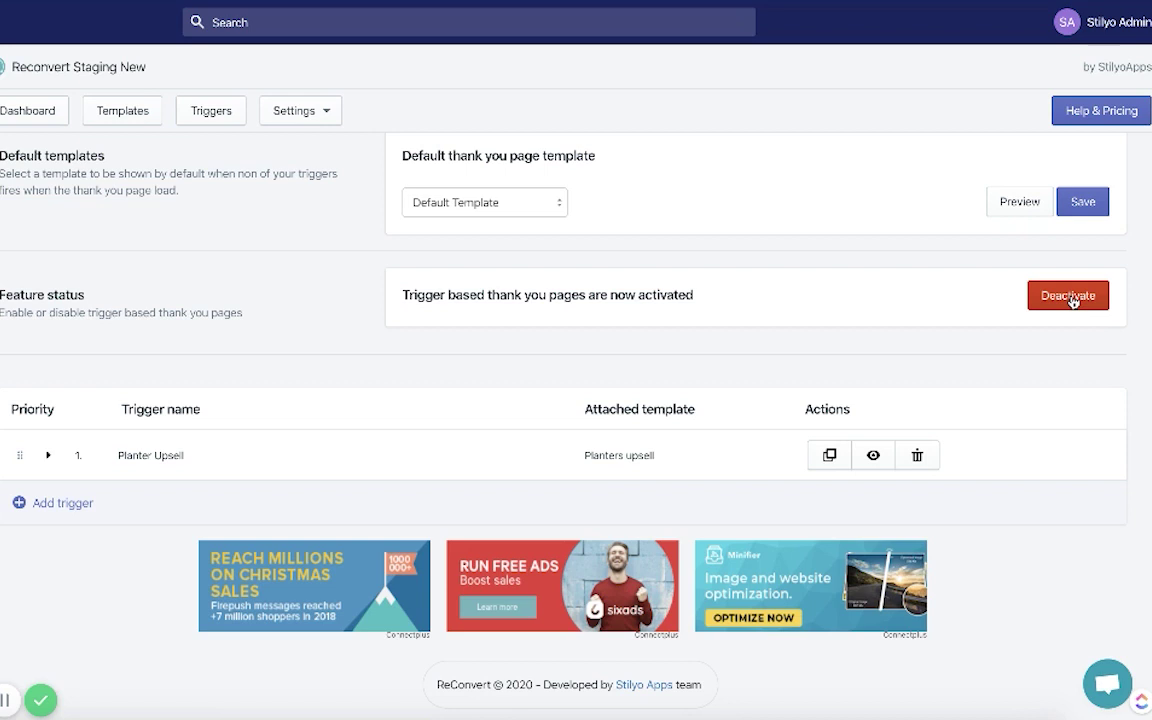
Add a second trigger named "DIY upsell" and attach the "DIY Upsell" template to it
left_click(140, 490)
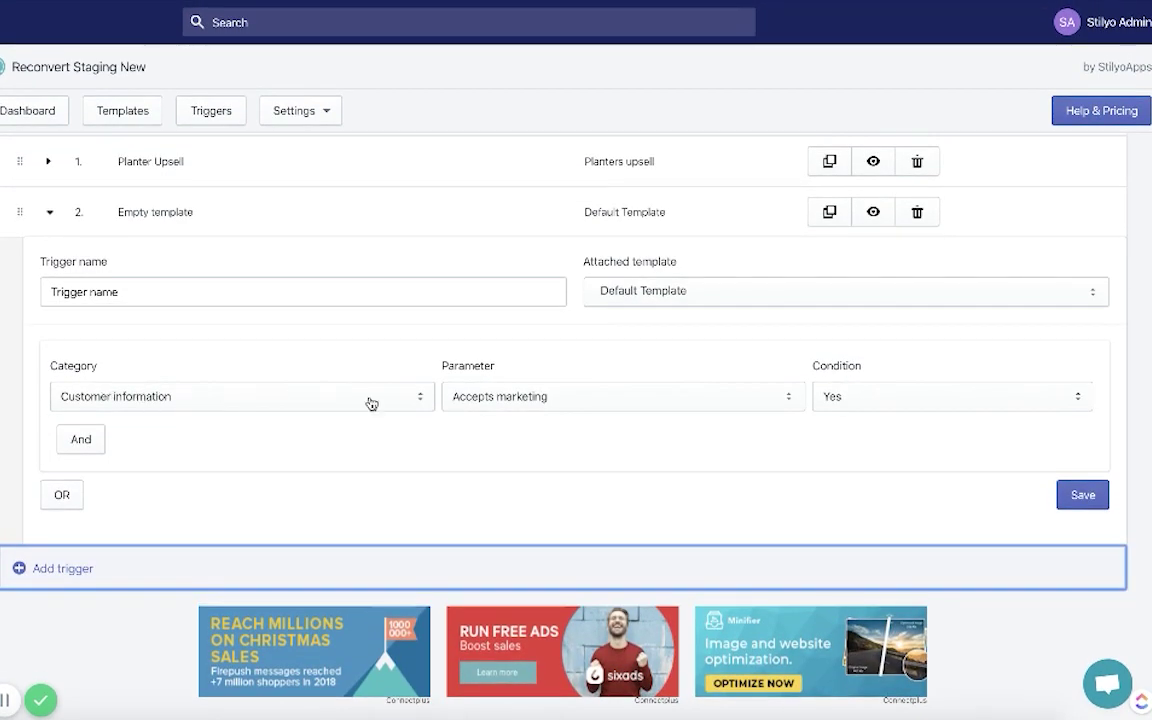
triple_click(203, 285)
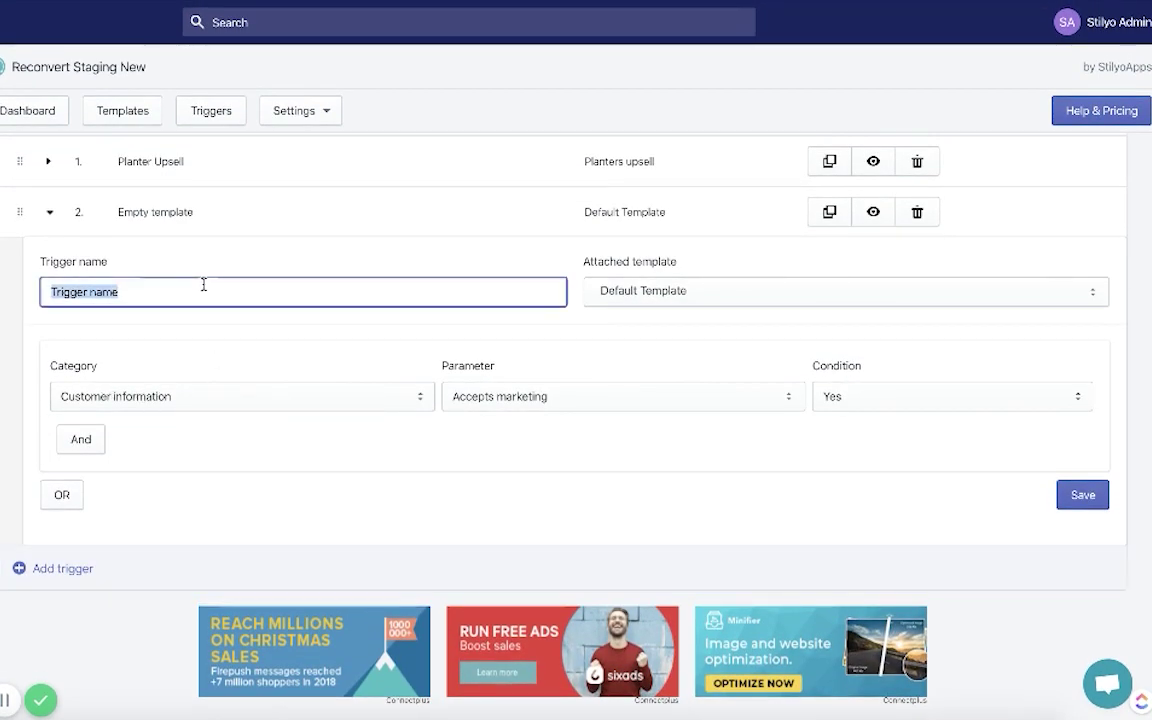
type("DIY upsell")
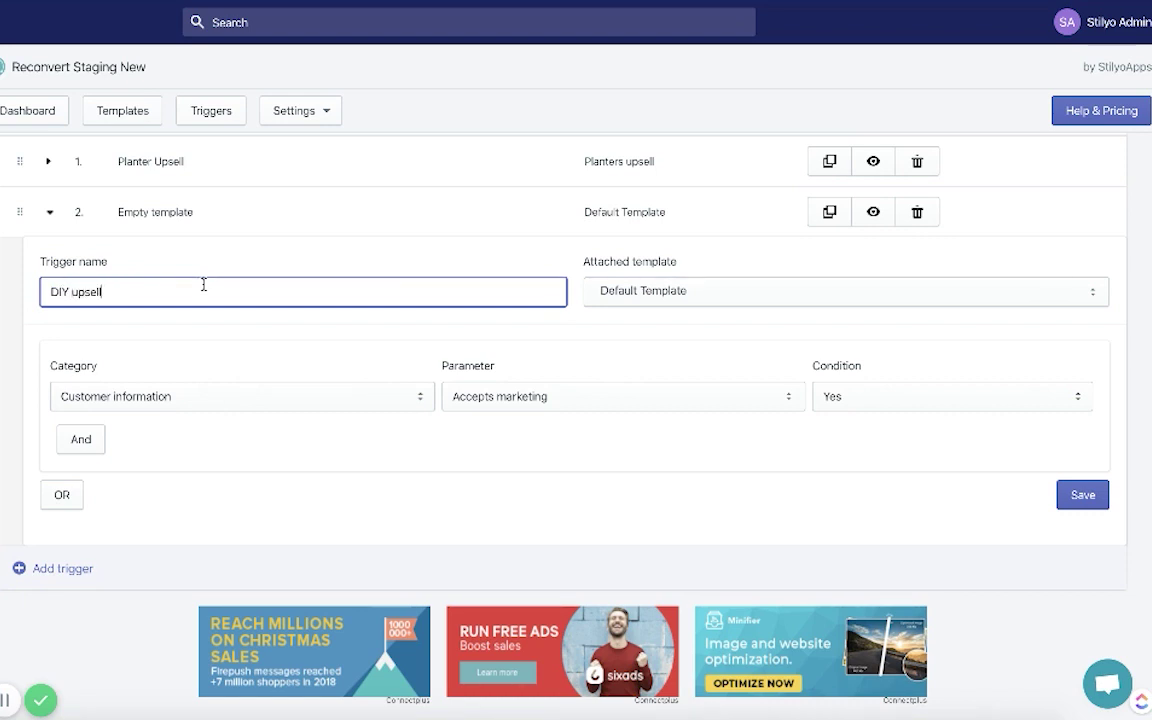
left_click(606, 296)
left_click(612, 394)
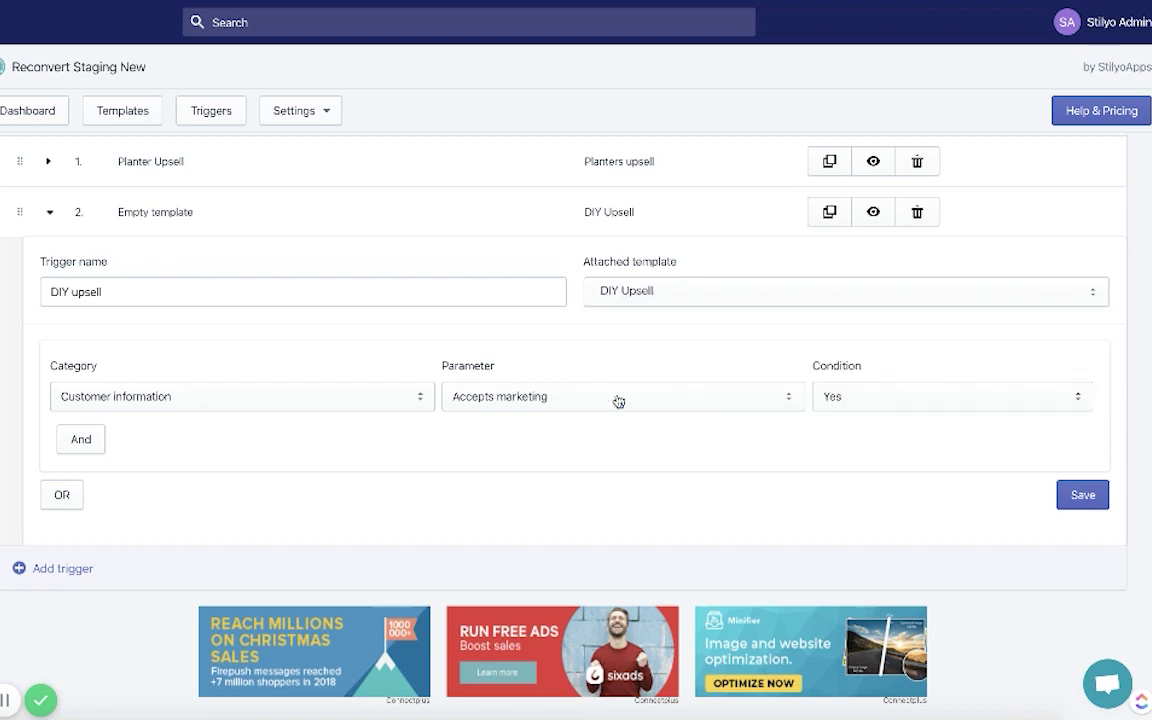
Set the DIY upsell condition to Product purchased data, Product collection, at least one product in the DIY collection, and save the trigger
left_click(155, 394)
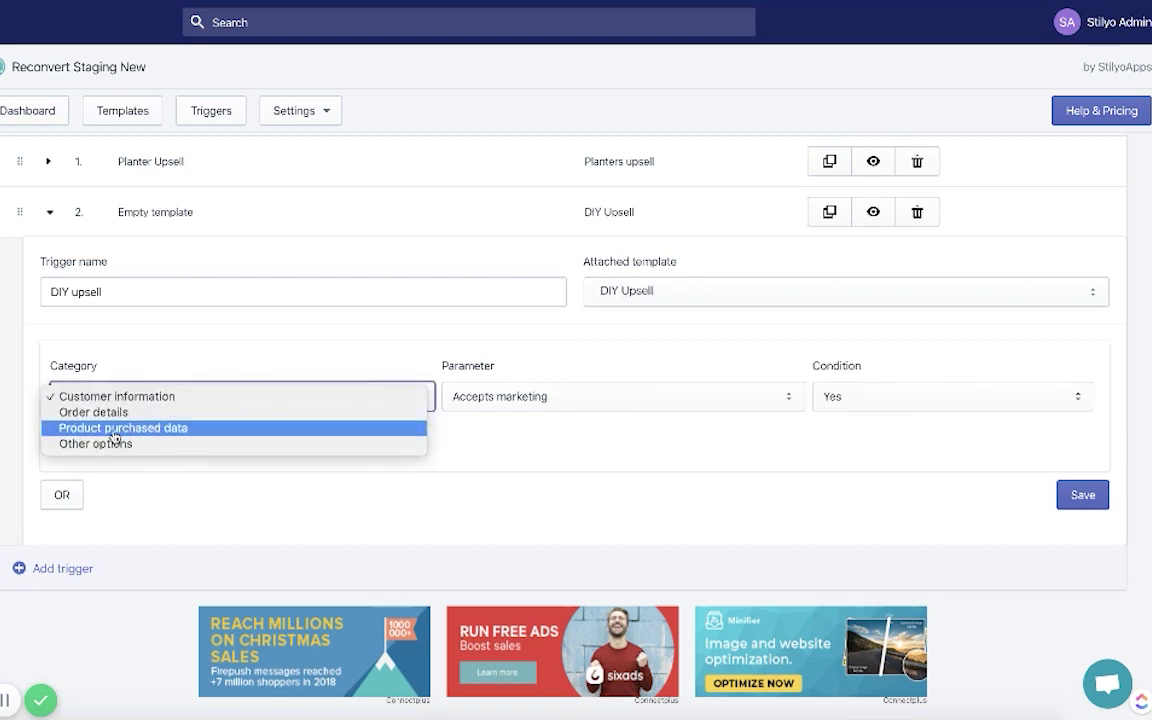
left_click(309, 392)
left_click(450, 400)
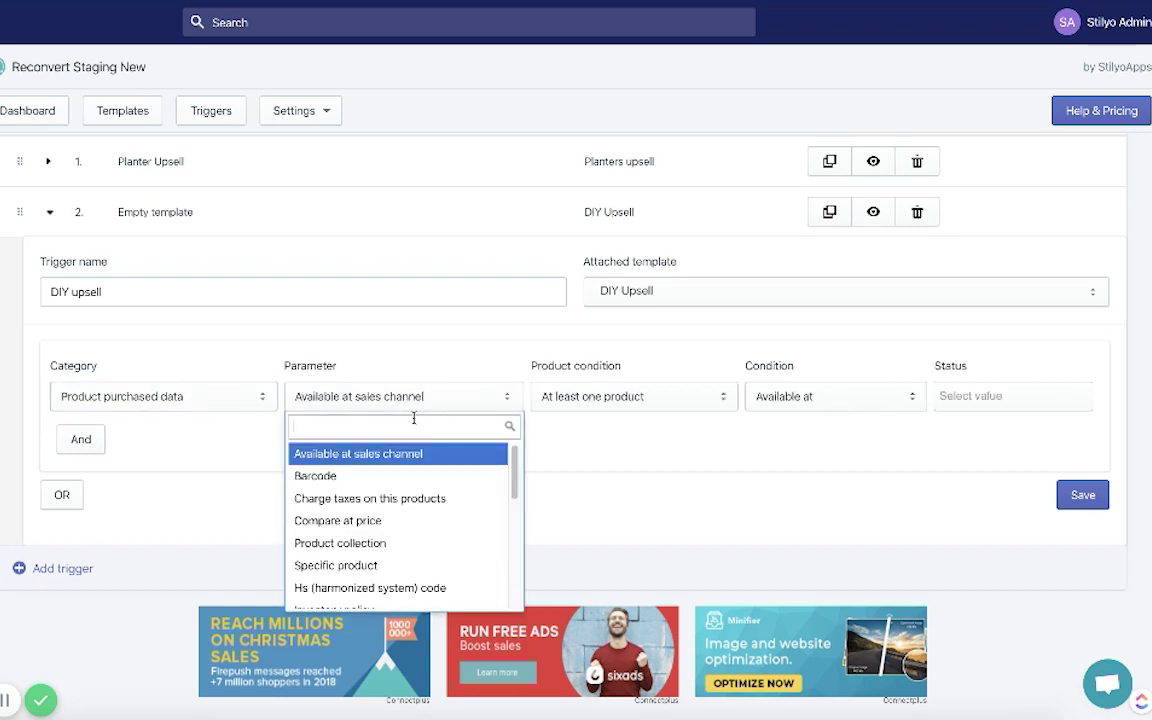
type("coll")
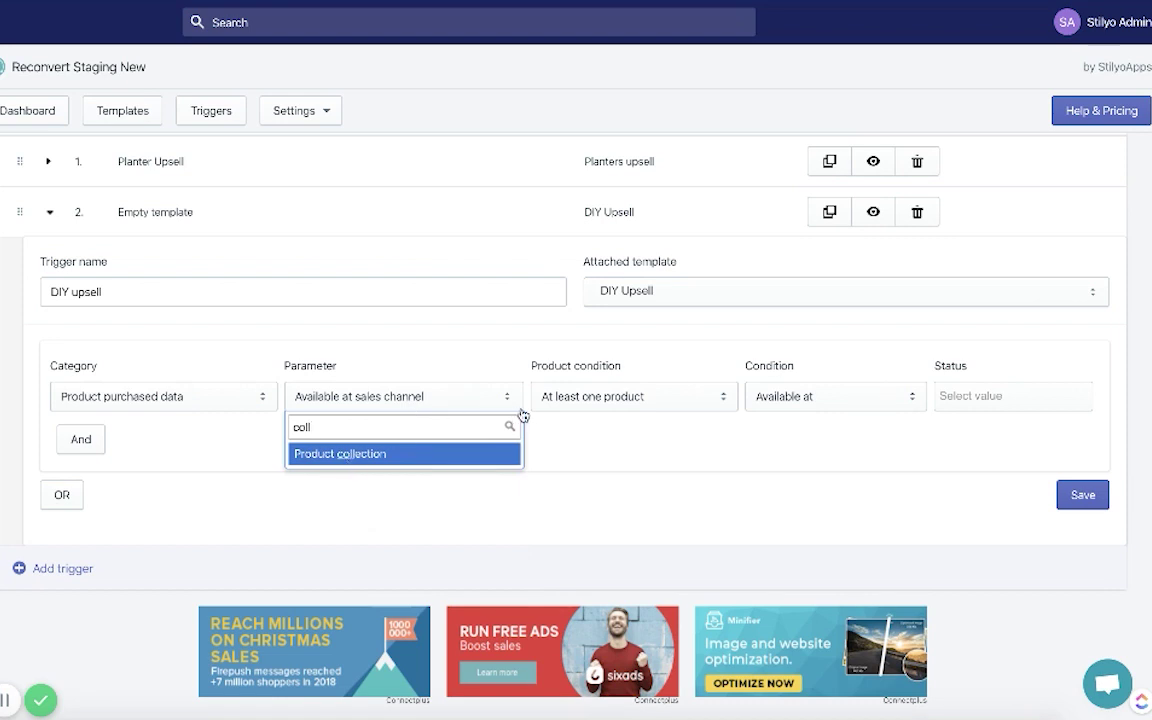
key("Return")
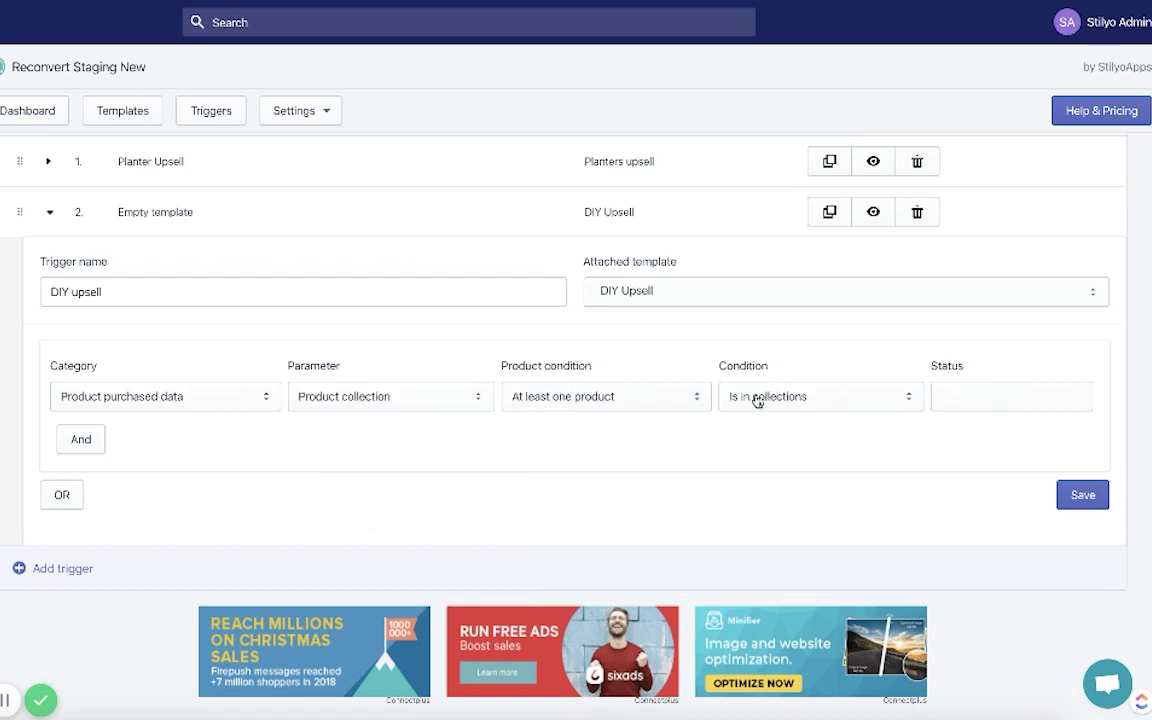
left_click(979, 397)
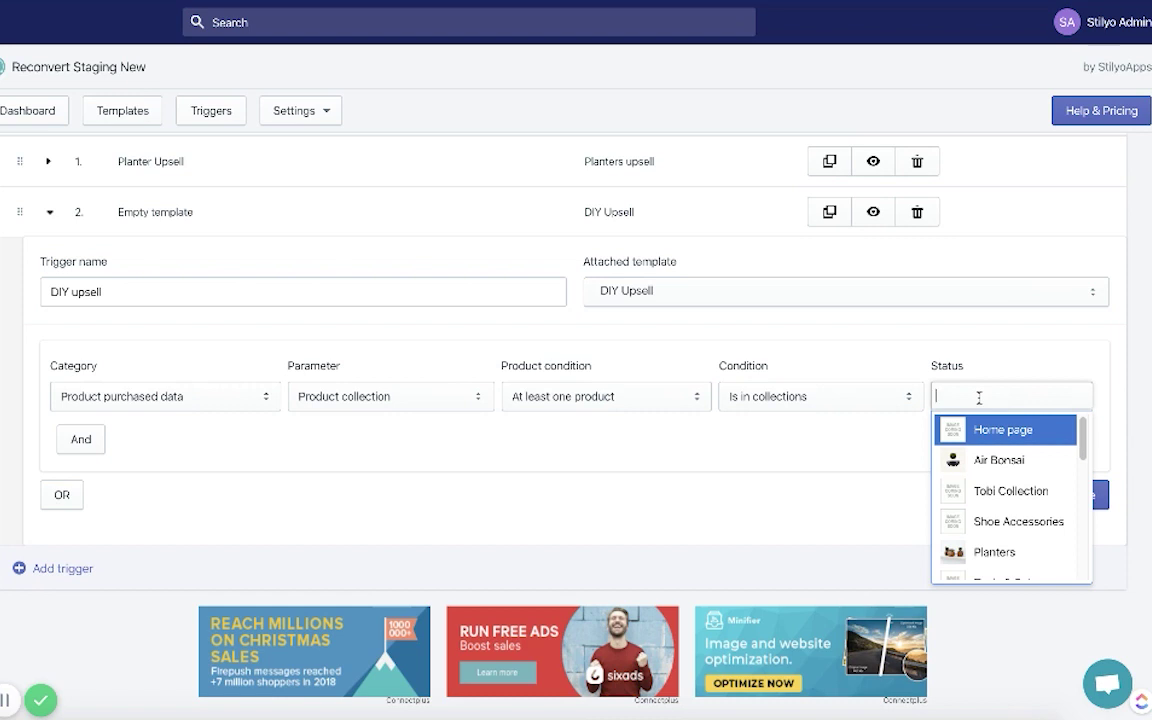
type("diy")
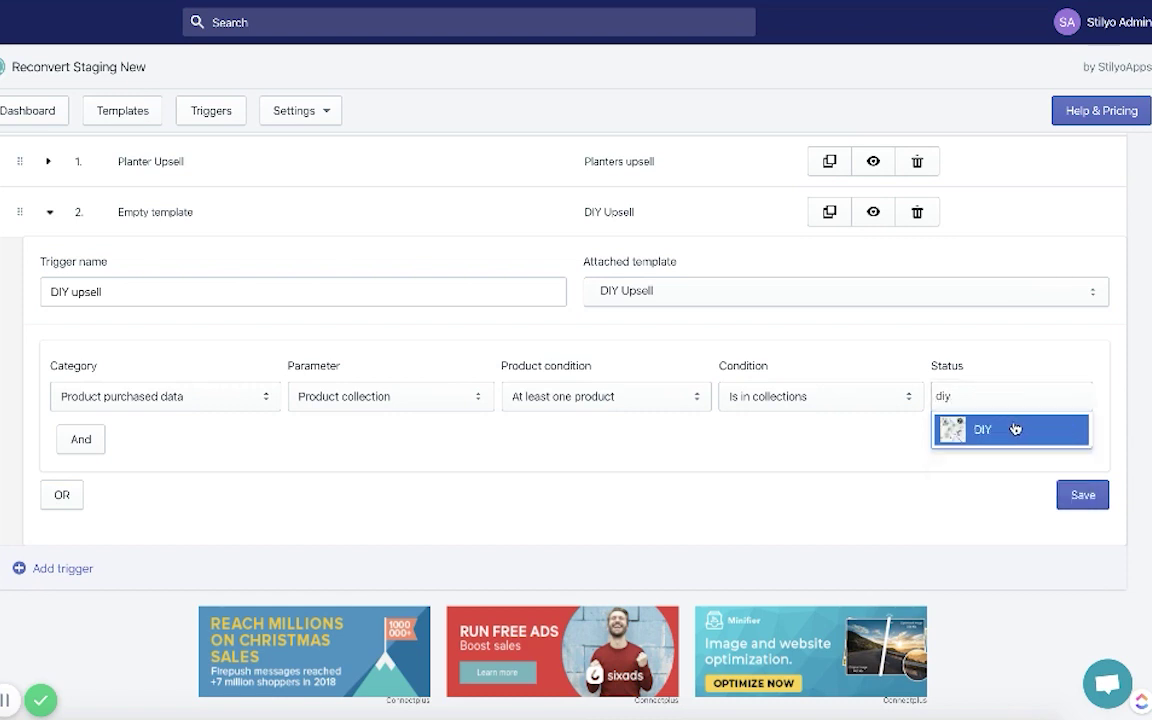
left_click(1015, 429)
left_click(1082, 524)
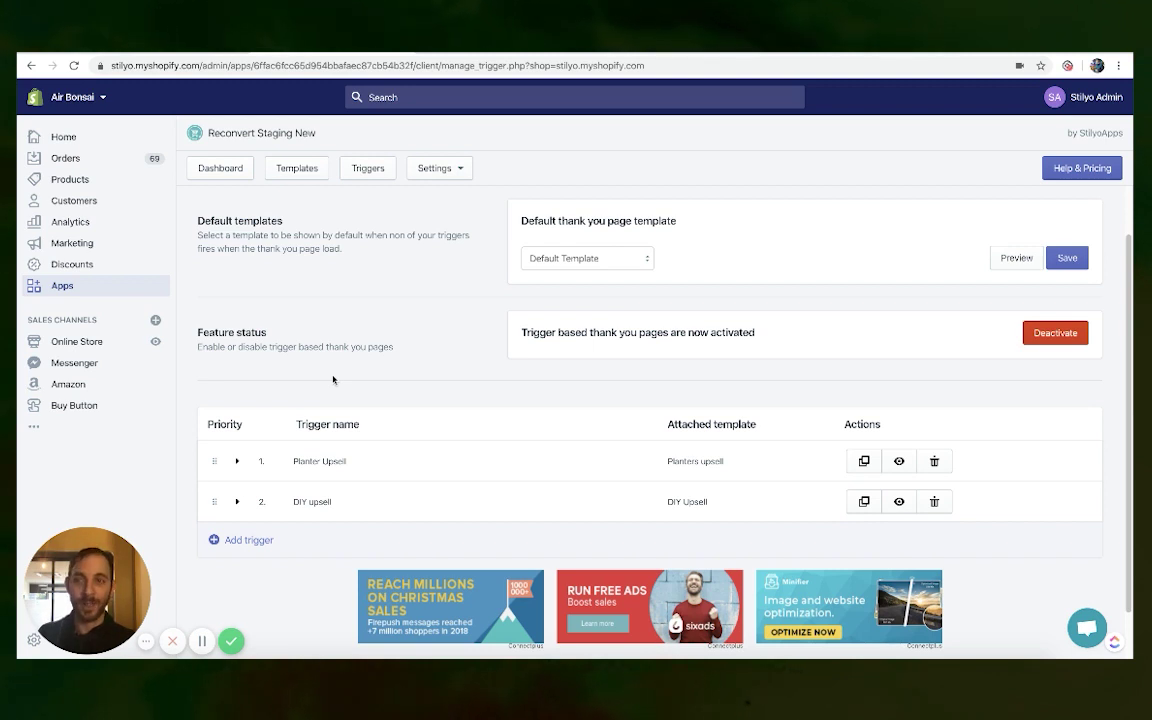
View the online store and open its Planters collection
left_click(155, 341)
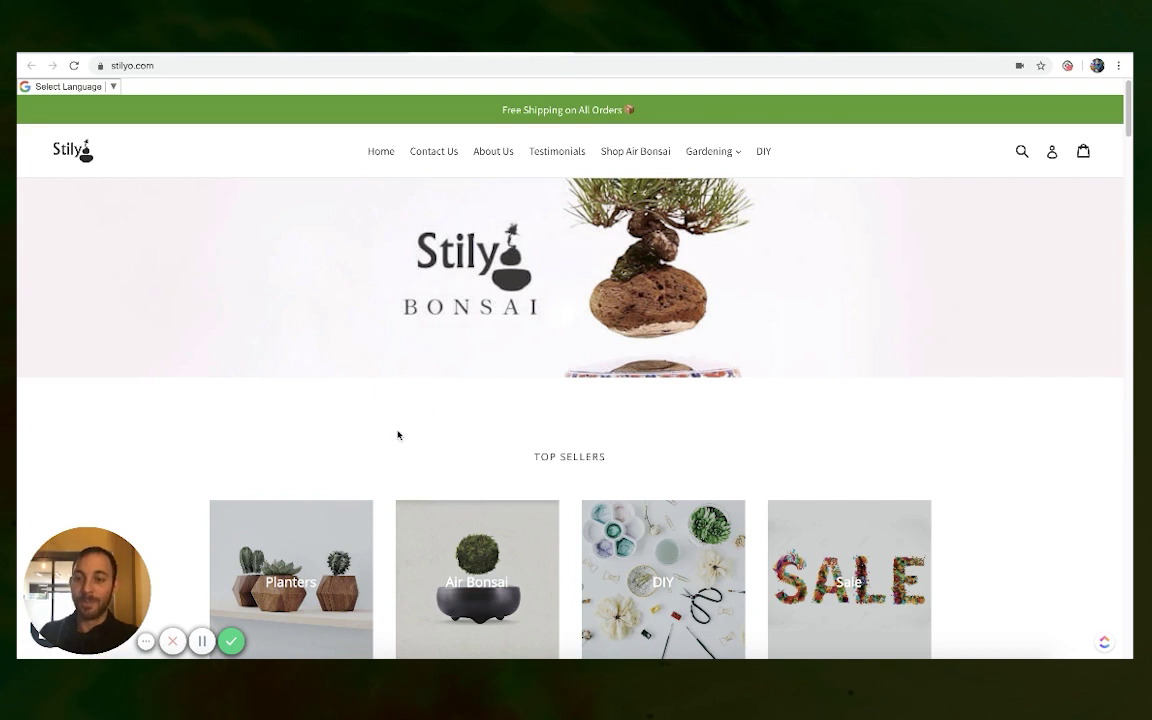
left_click(278, 545)
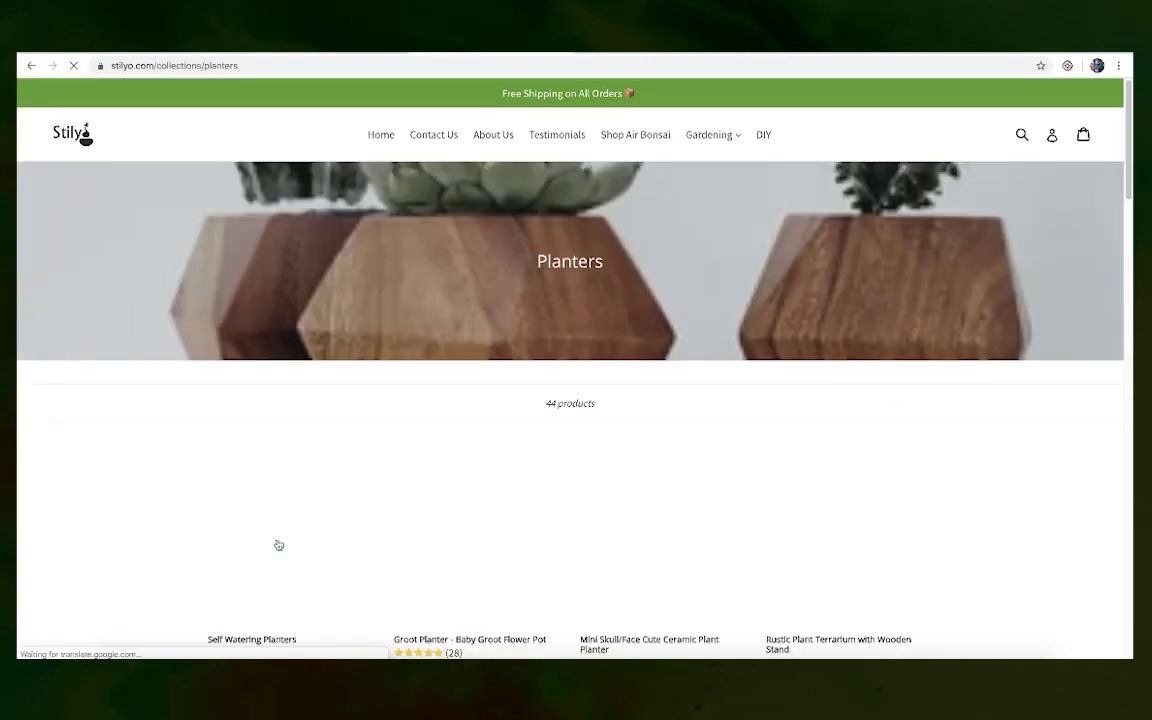
Add the Groot Planter - Baby Groot Flower Pot from the Planters collection to the cart
scroll(371, 463, "down", 2)
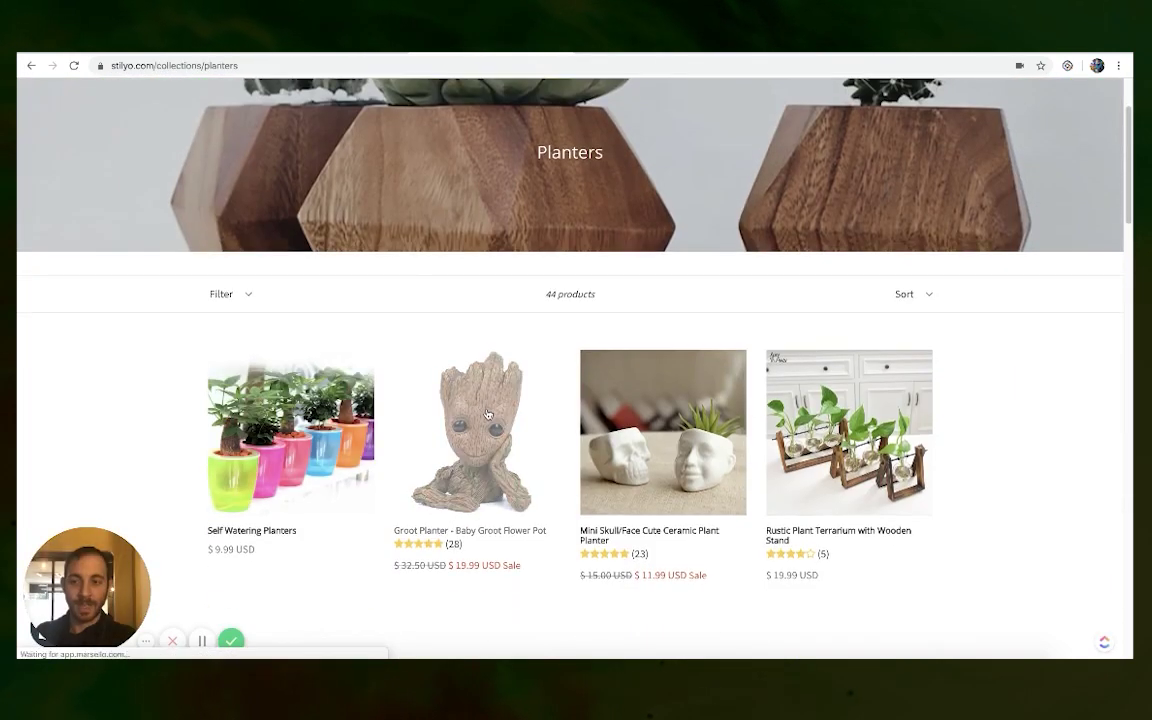
left_click(465, 430)
left_click(716, 344)
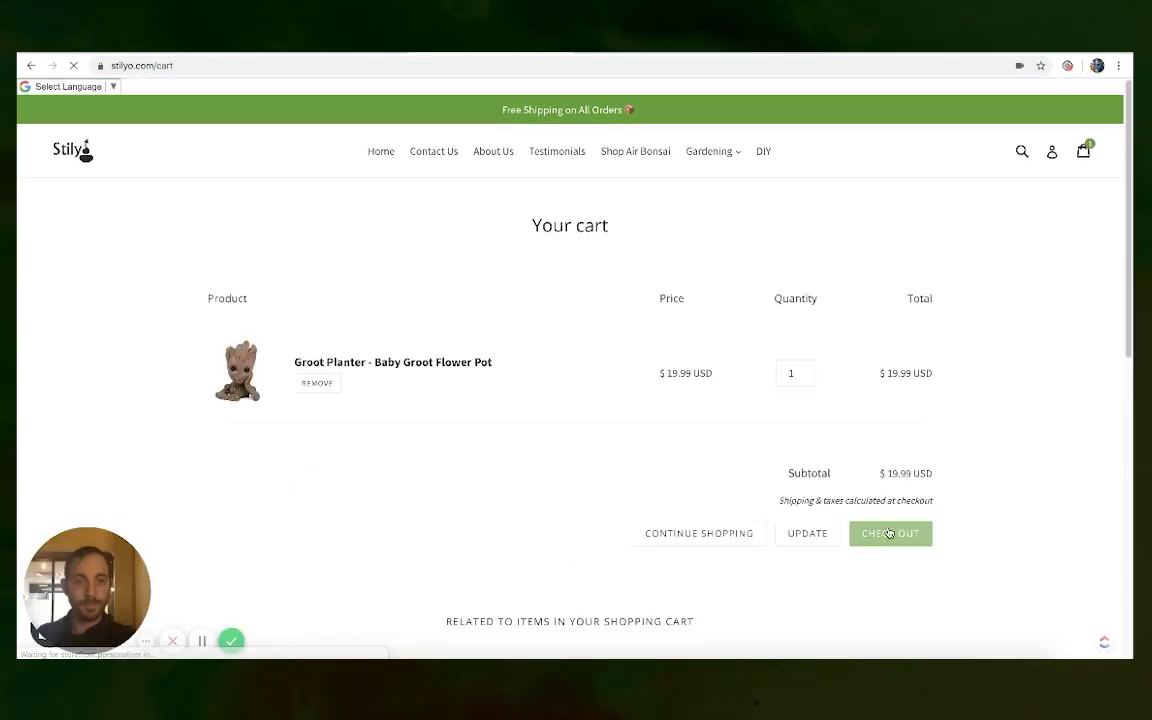
Check out the Groot planter with free shipping, complete the order, and review the upsell on its thank you page
left_click(889, 533)
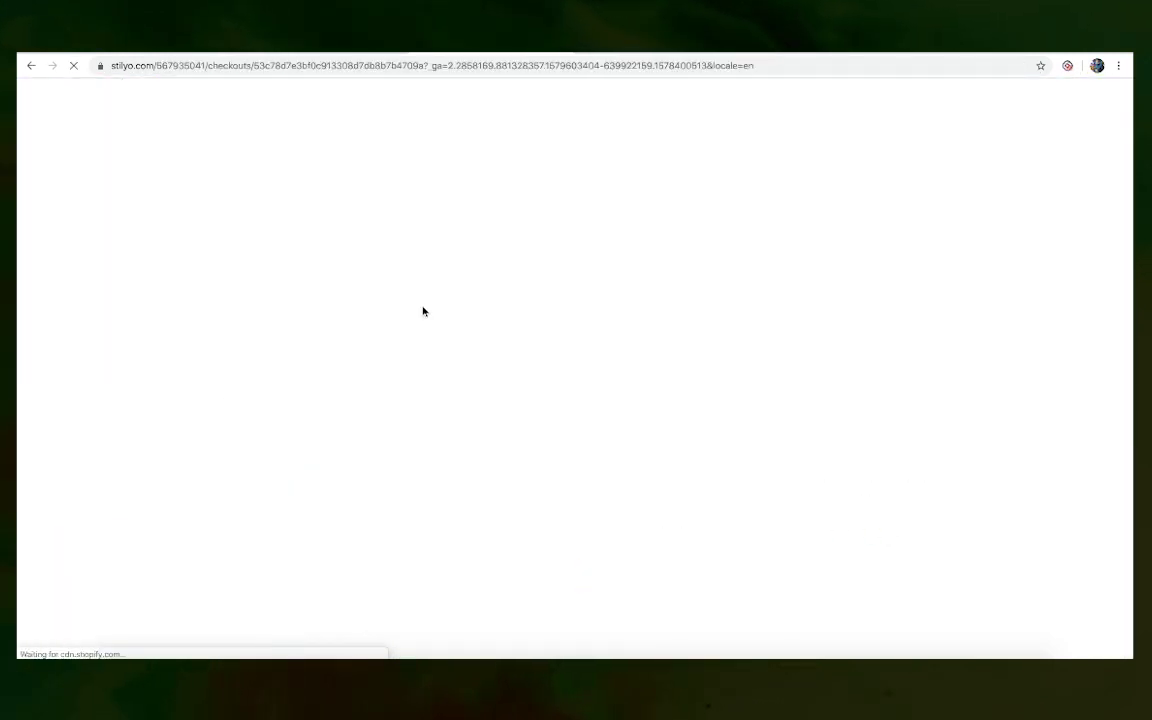
left_click(511, 638)
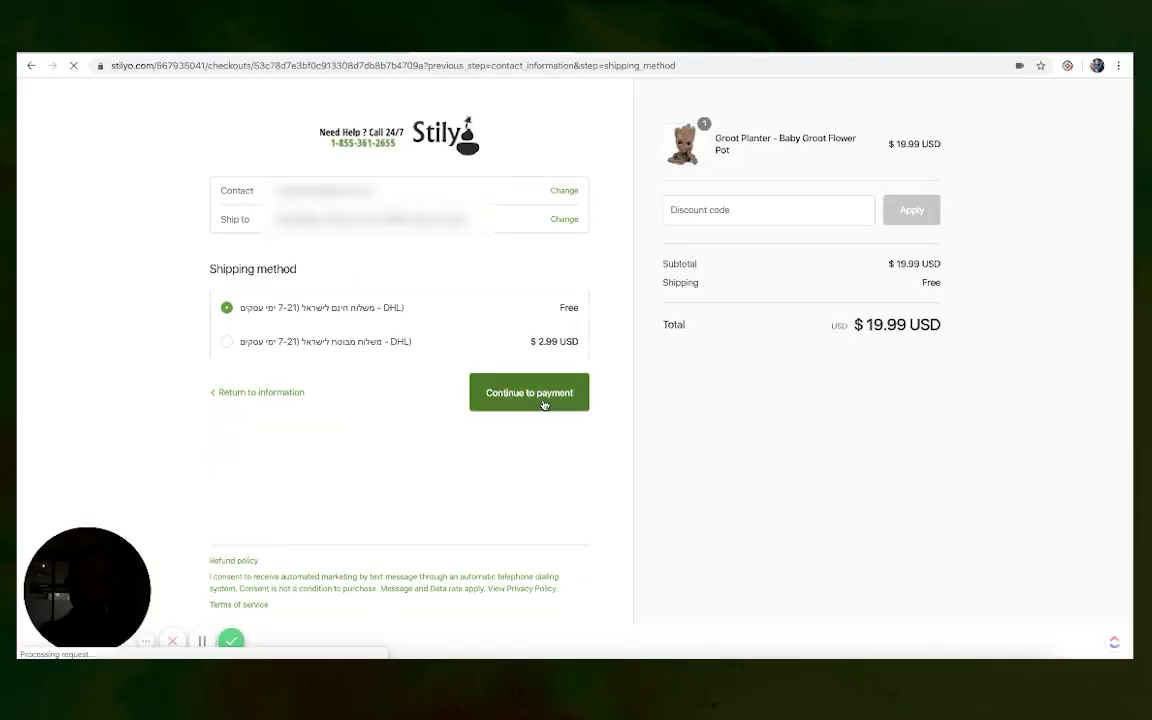
left_click(530, 394)
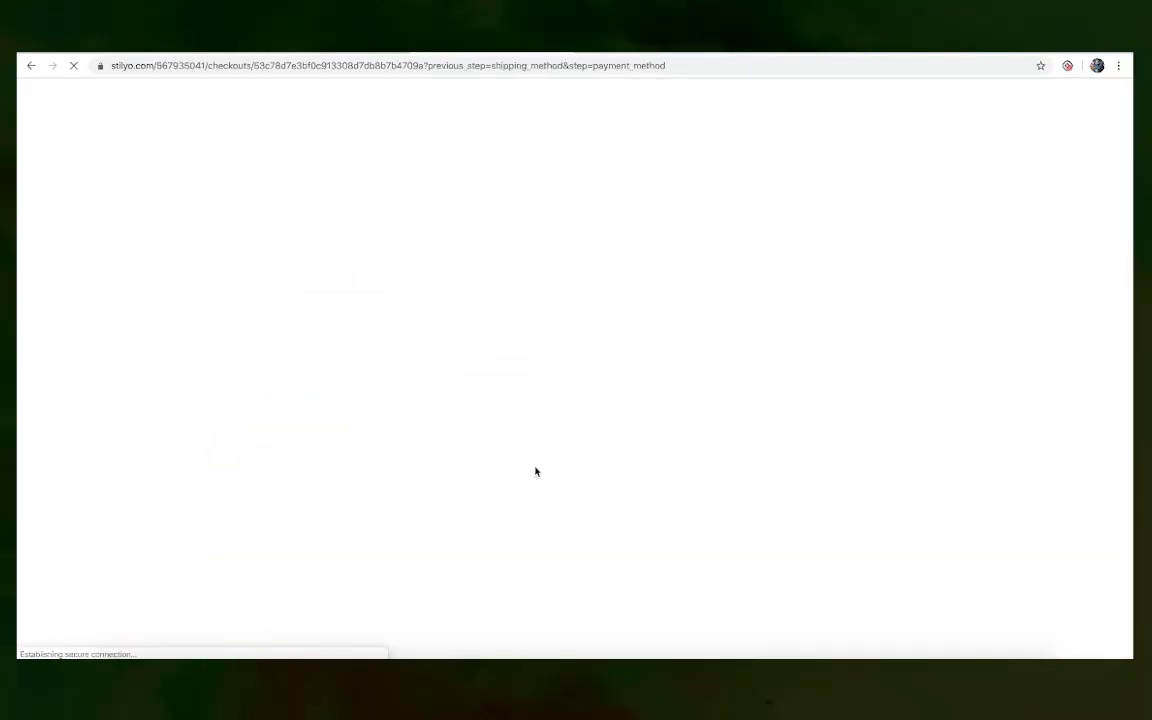
scroll(558, 522, "down", 5)
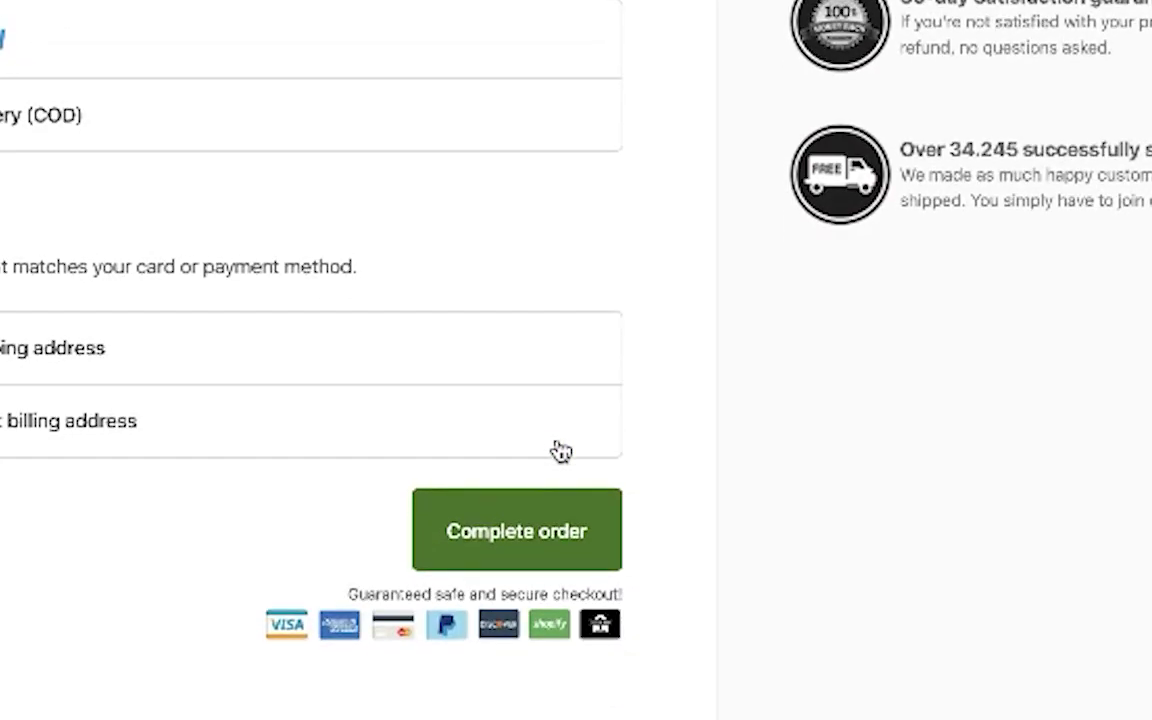
left_click(482, 531)
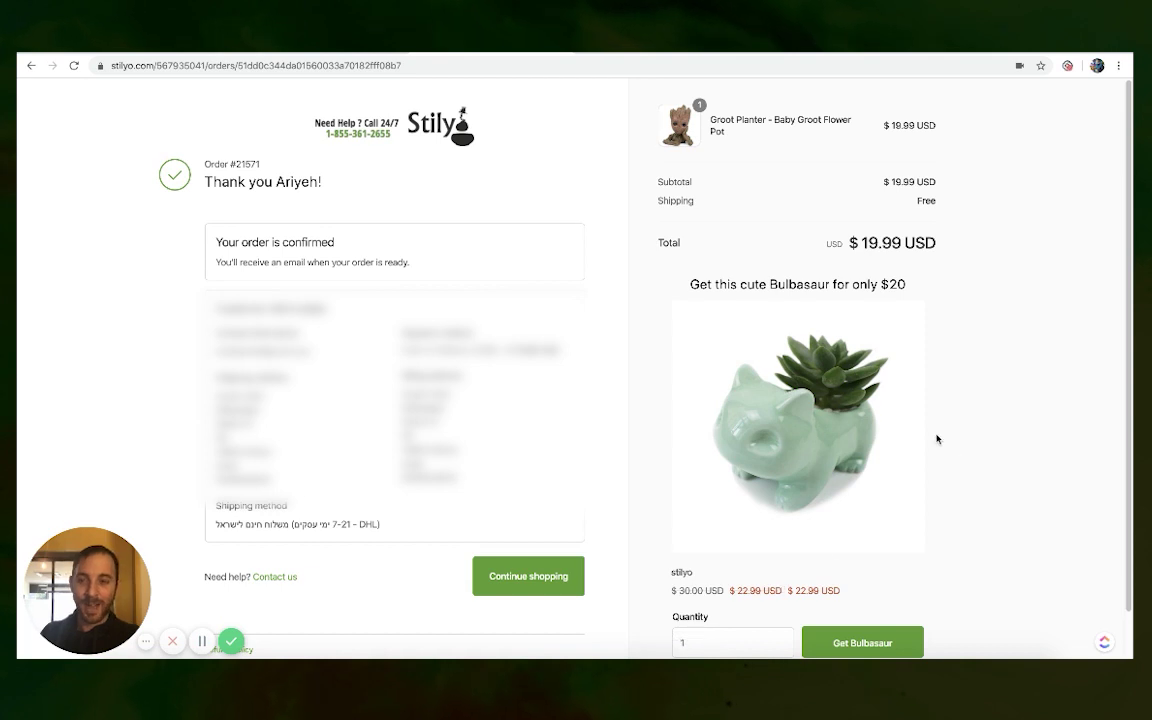
scroll(935, 435, "down", 1)
scroll(935, 432, "up", 1)
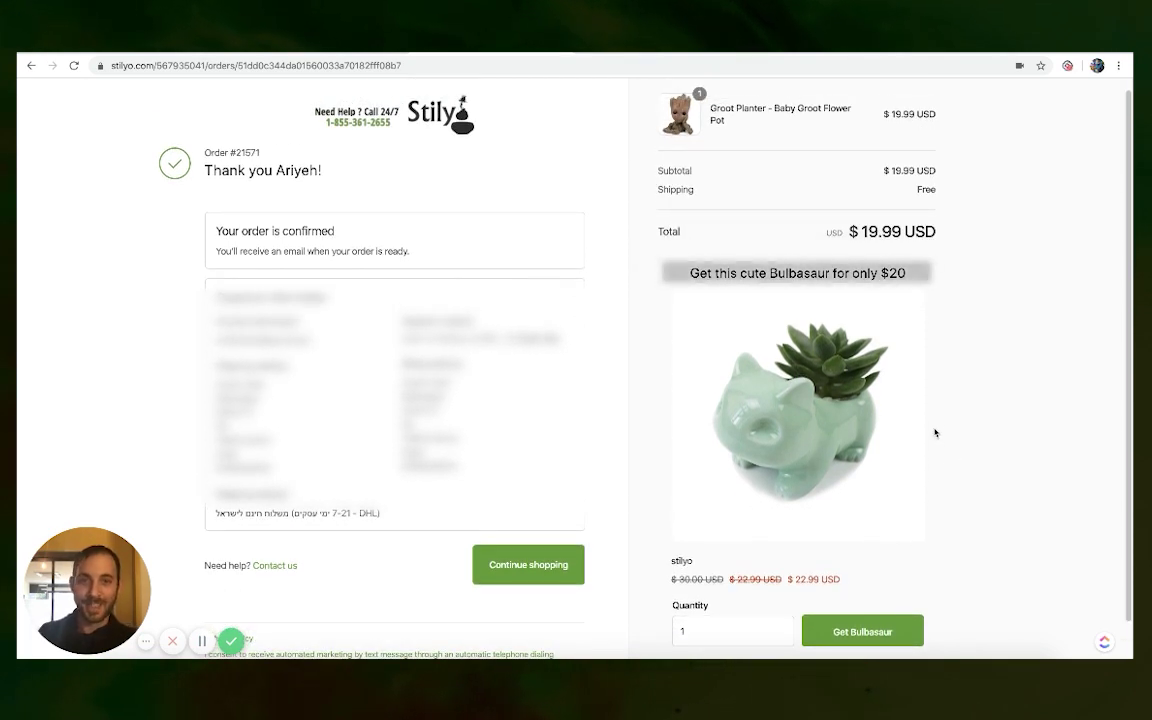
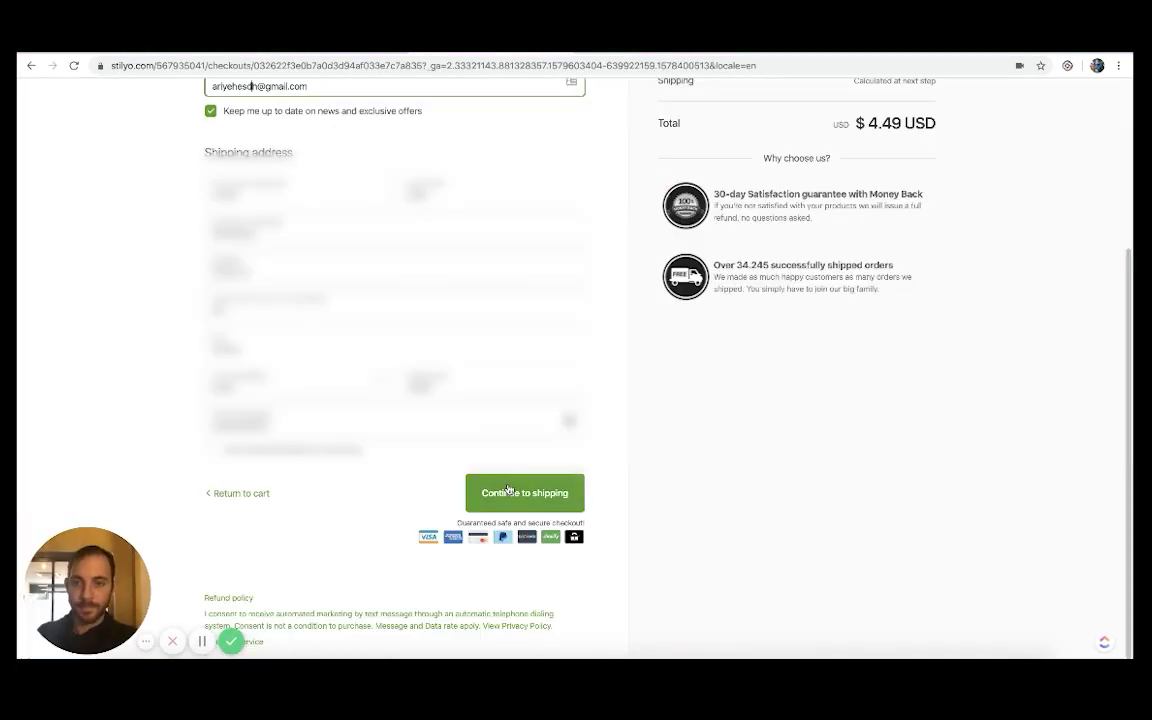
Complete the heart shaped beads order with free shipping and Cash on Delivery, and review the upsell on its thank you page
left_click(508, 489)
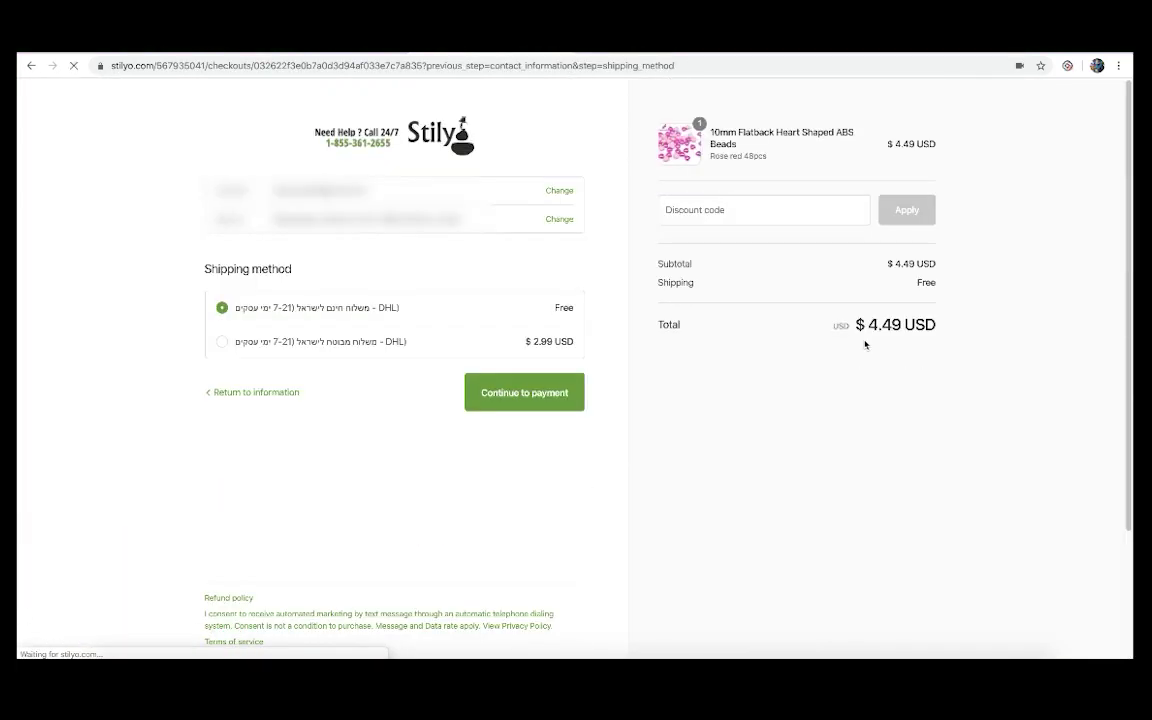
left_click(542, 391)
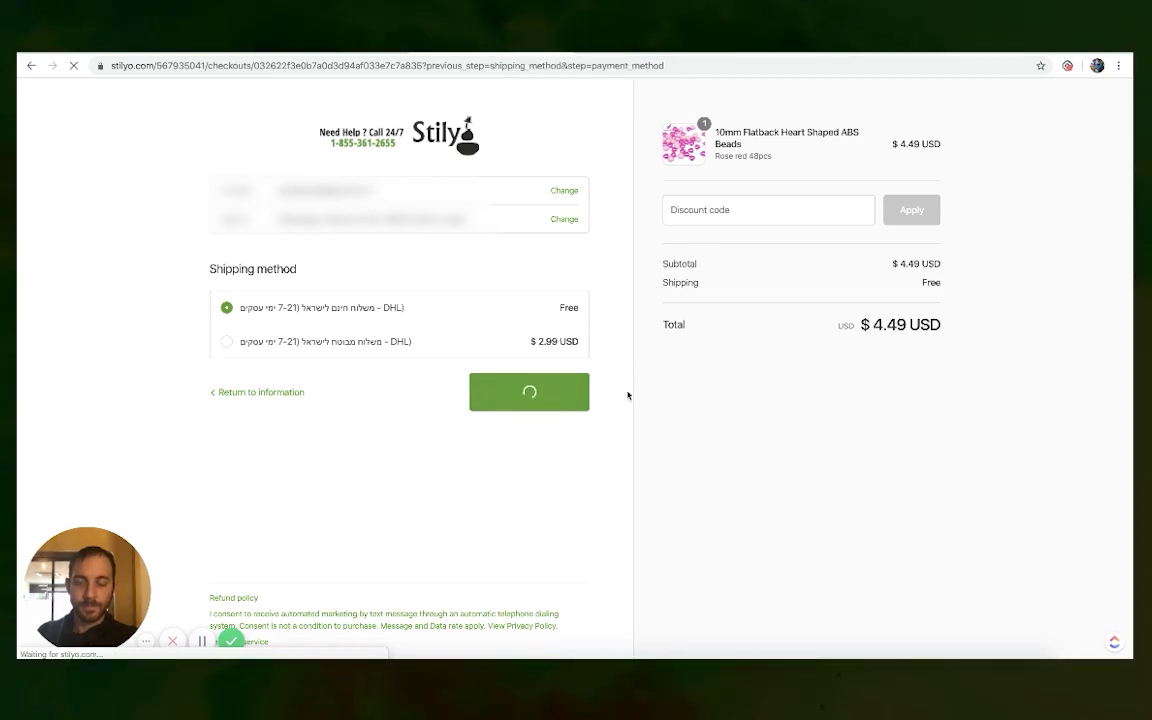
left_click(275, 365)
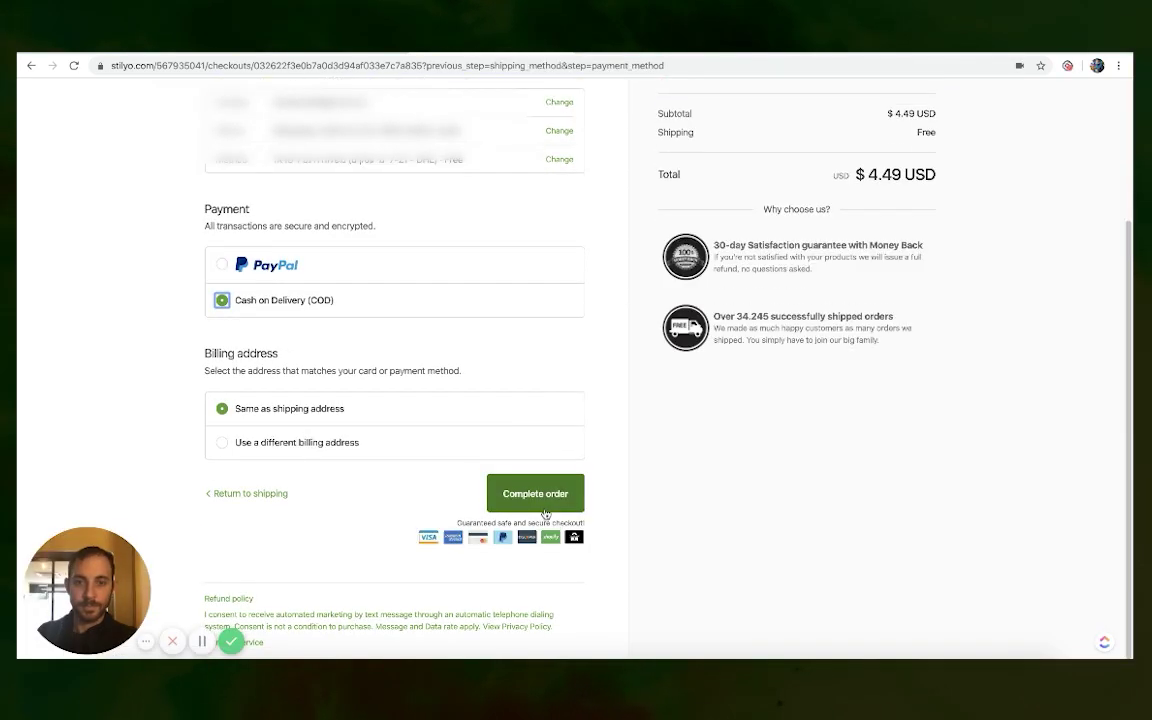
left_click(540, 505)
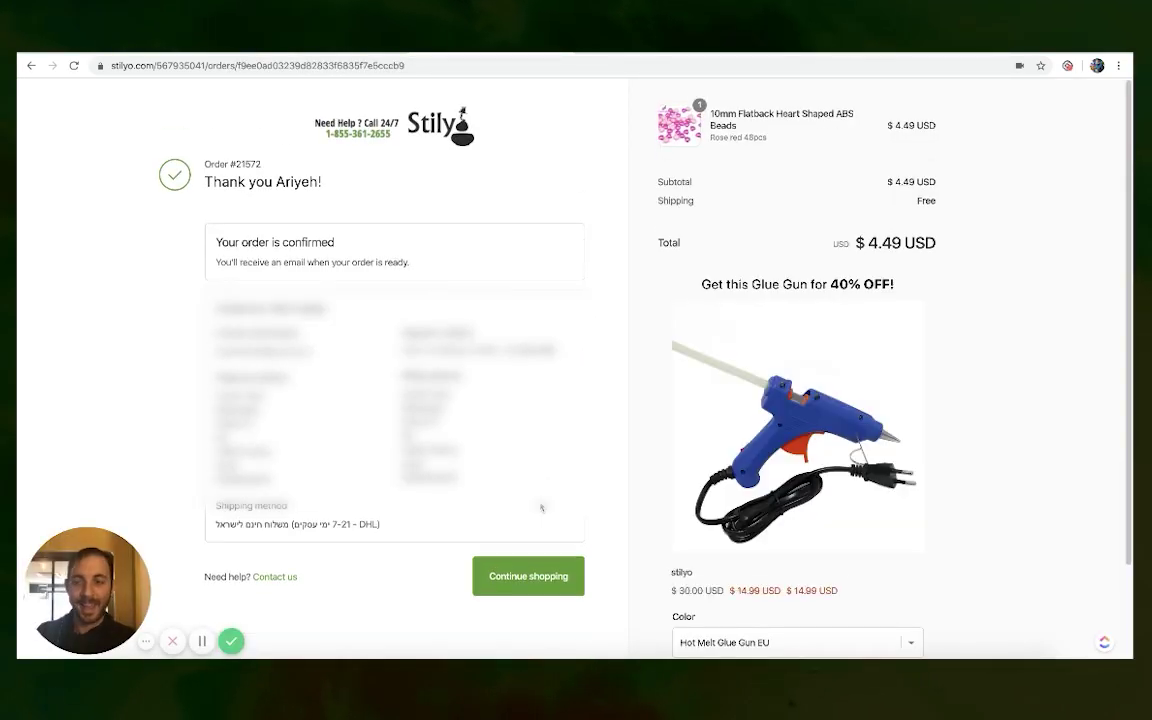
scroll(954, 397, "down", 2)
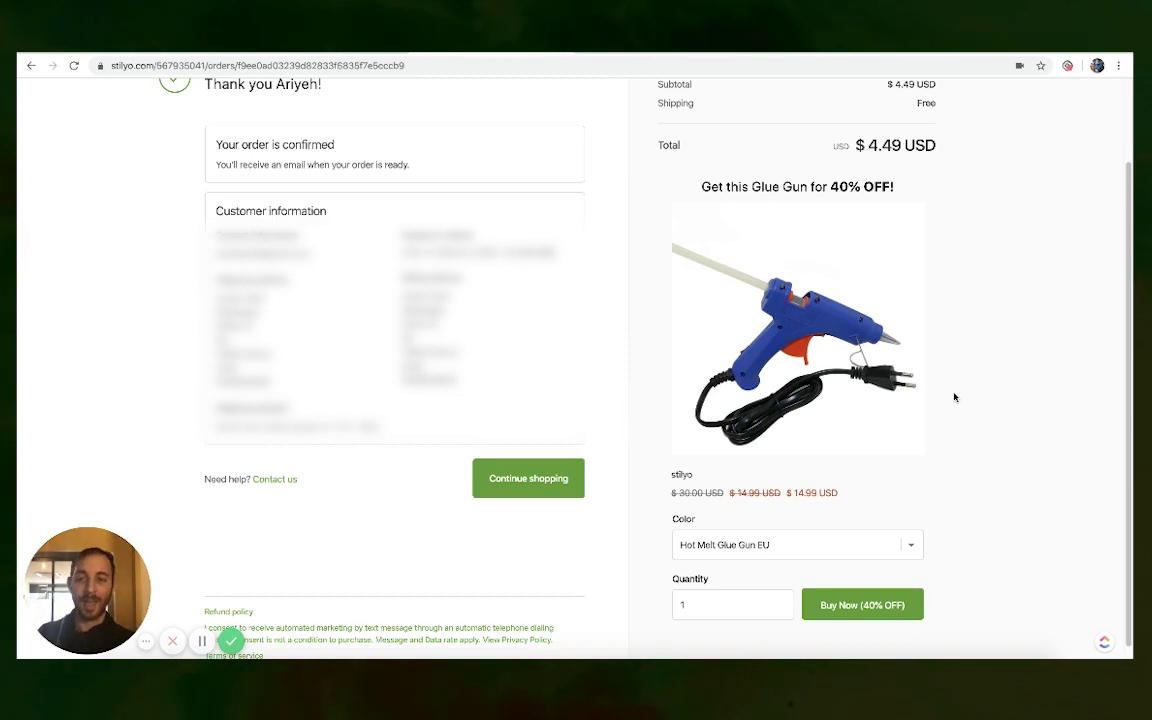
scroll(650, 350, "up", 2)
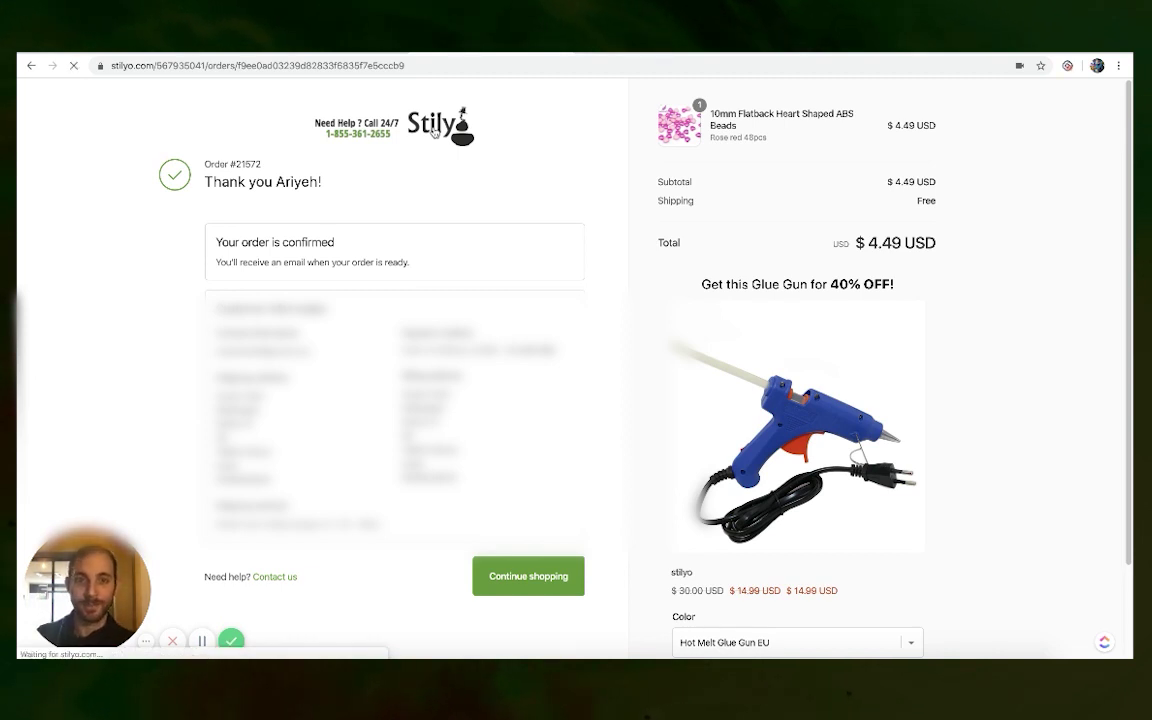
Return to the store and add the Levitating Plant Air Bonsai Floating Pot from the Air Bonsai collection to the cart
left_click(434, 132)
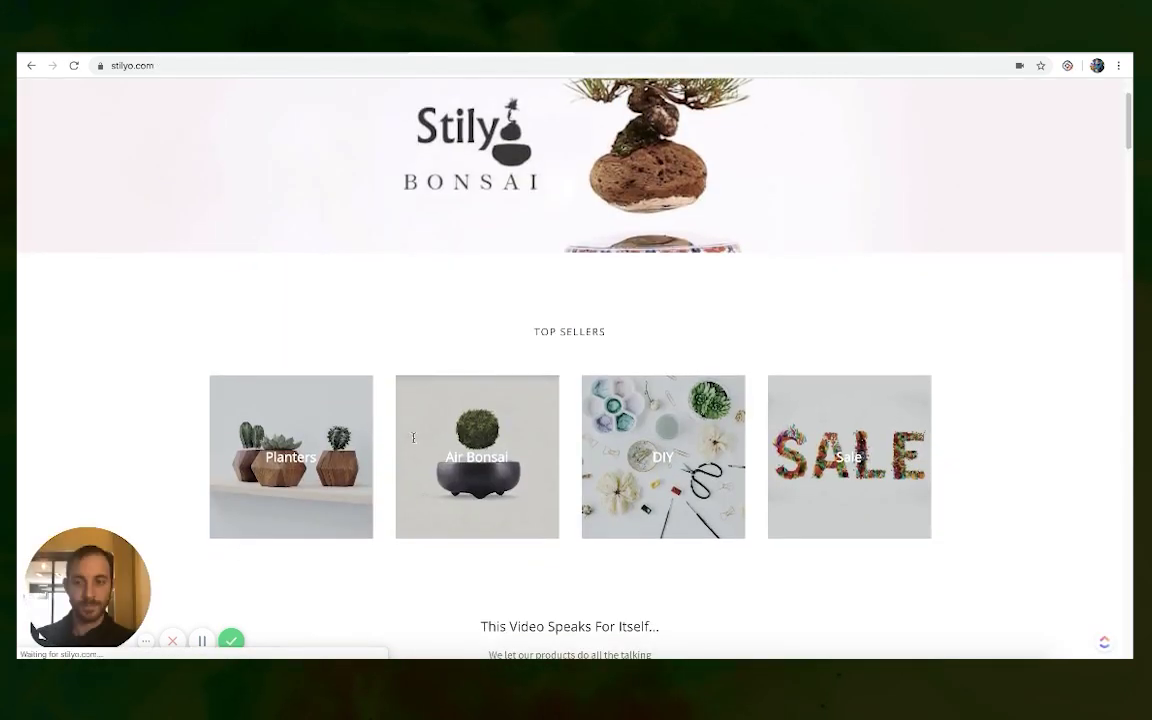
left_click(487, 466)
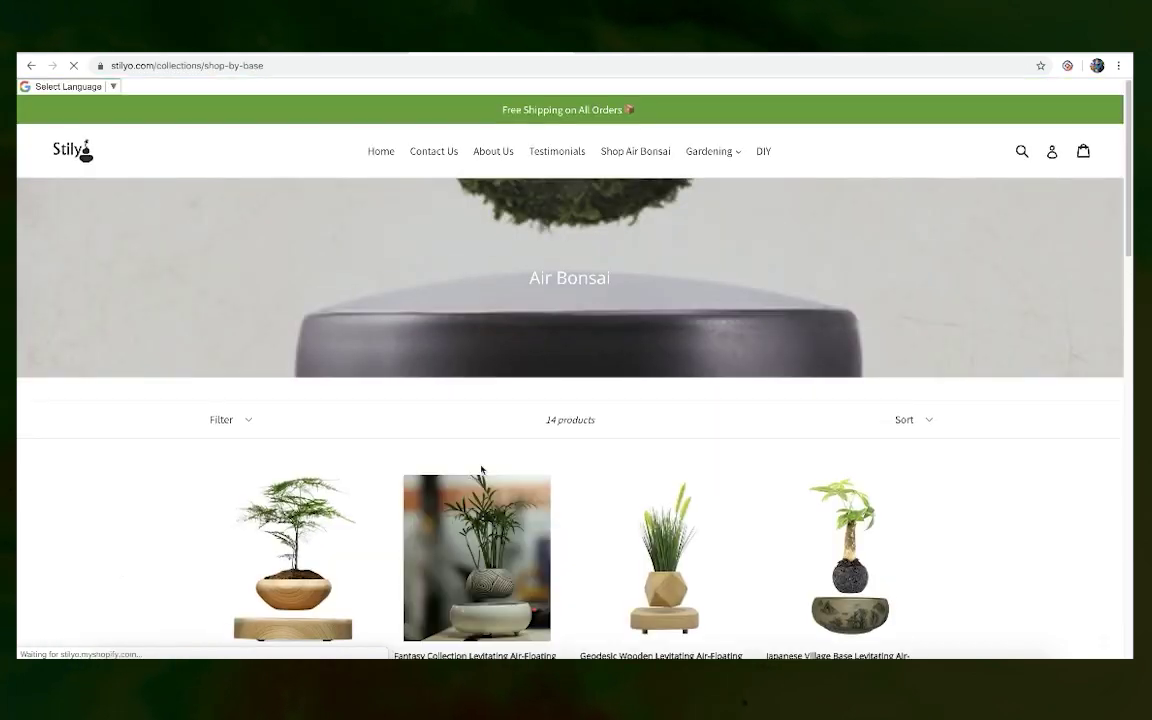
scroll(479, 469, "down", 2)
left_click(301, 458)
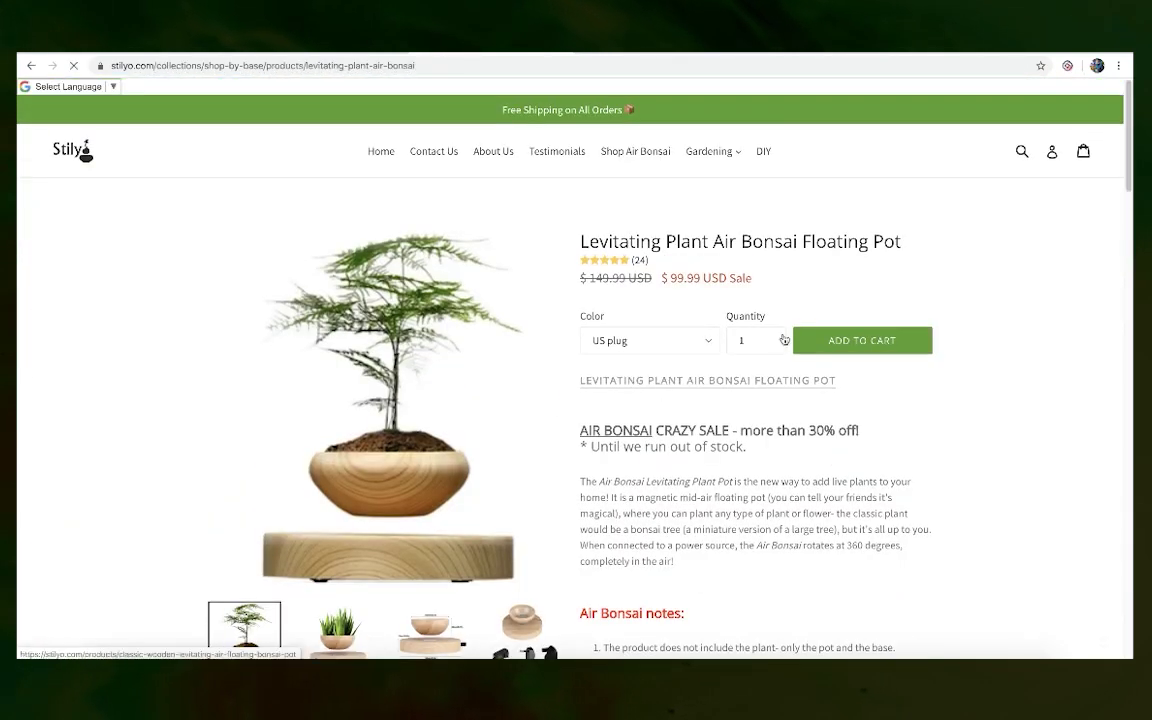
left_click(823, 343)
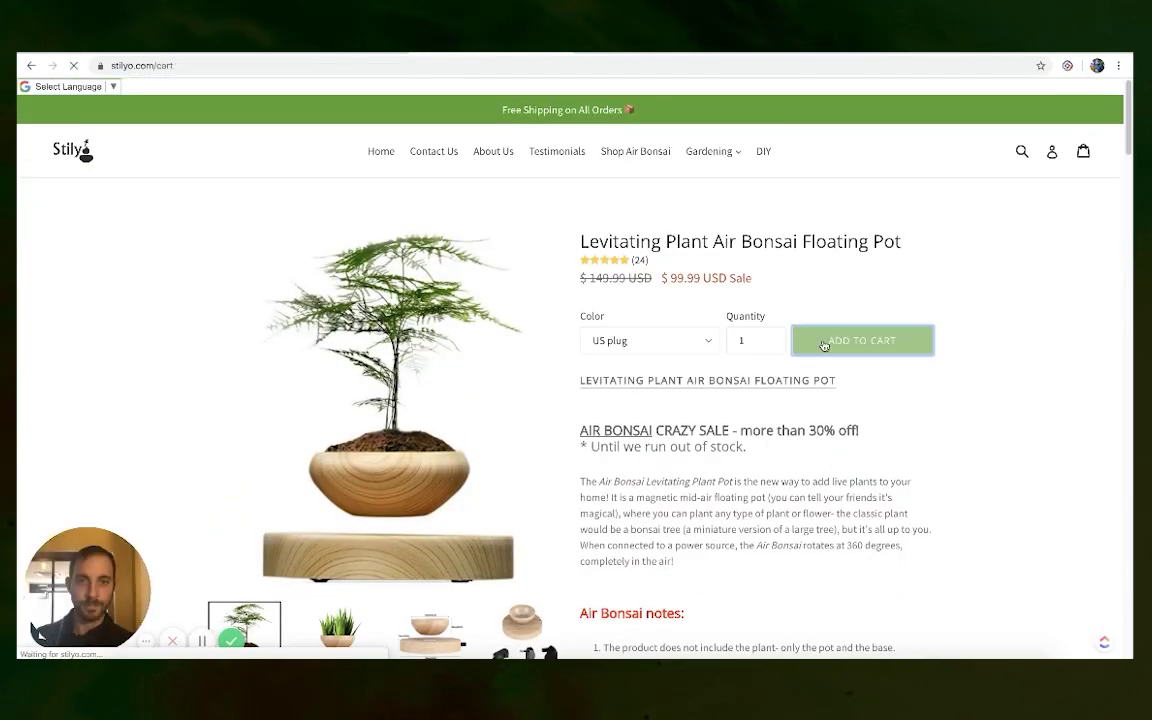
Check out the air bonsai pot, complete the order, and review the resulting thank you page
left_click(875, 540)
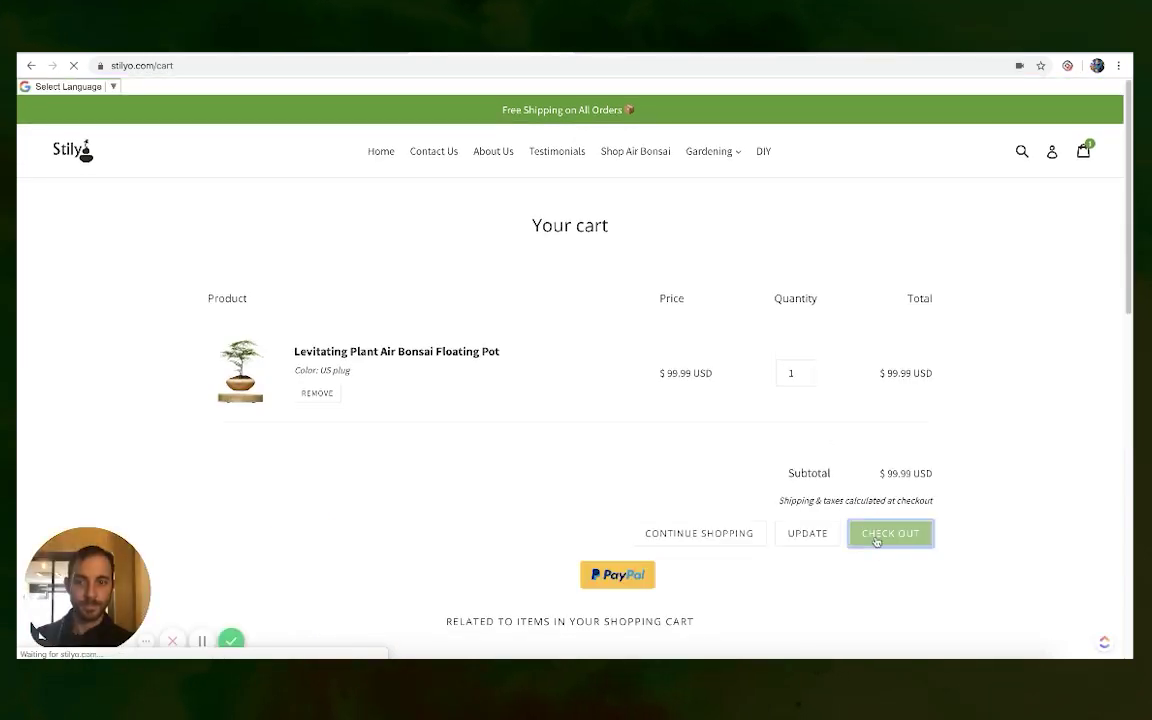
left_click(536, 510)
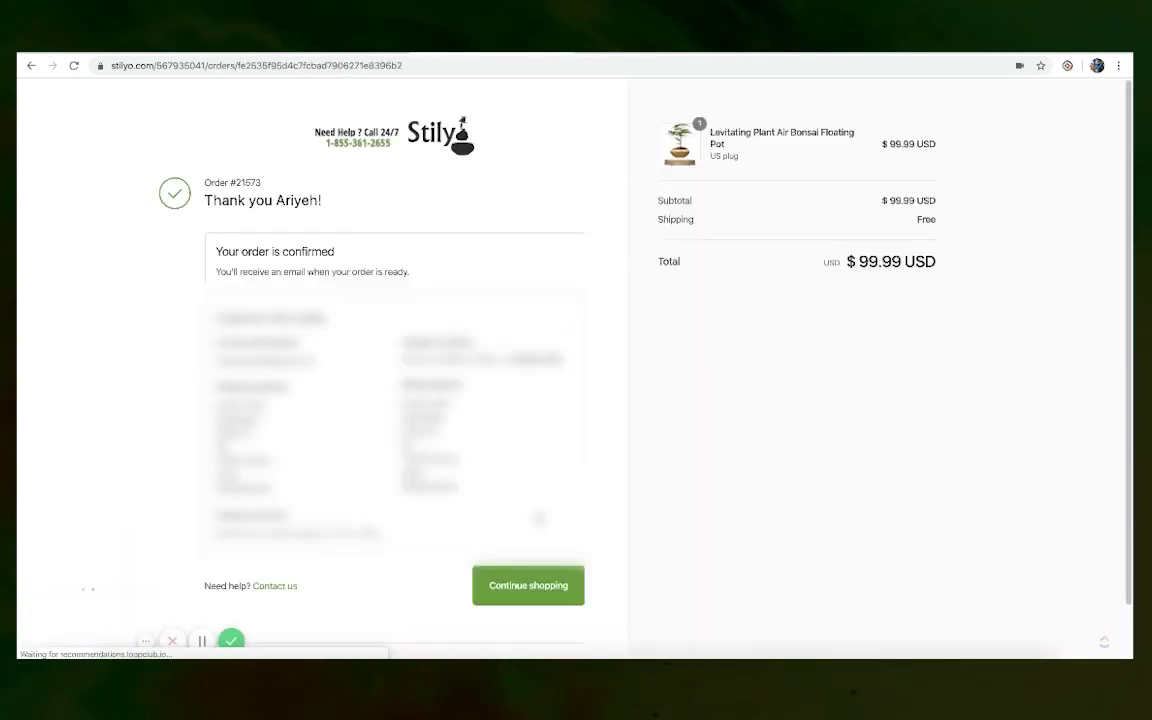
scroll(580, 340, "down", 1)
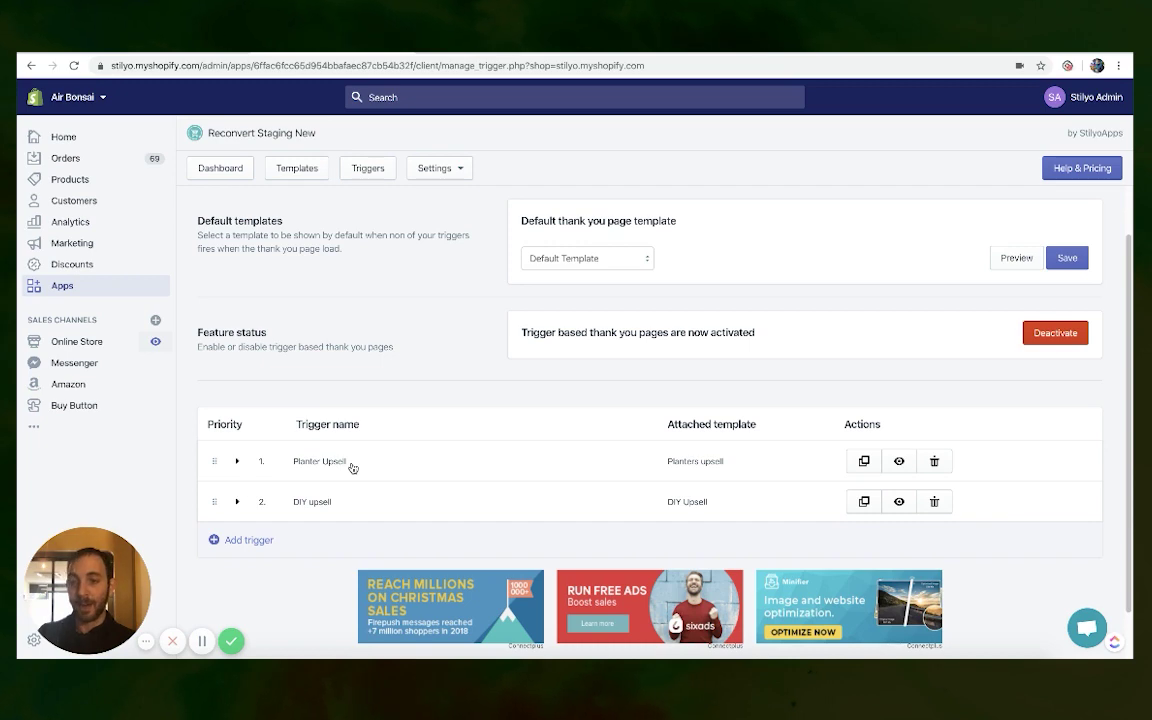
In the ReConvert triggers list, expand the Planter Upsell trigger, examine its conditions, and collapse it again
left_click(237, 461)
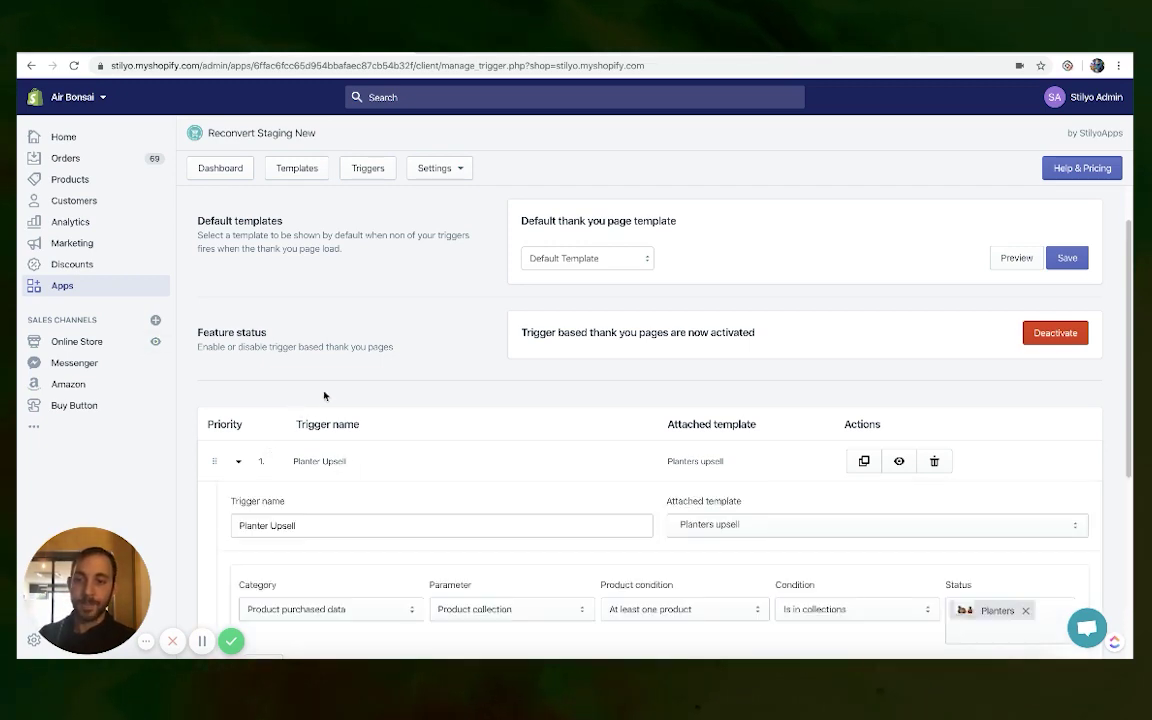
scroll(324, 396, "down", 2)
scroll(324, 396, "down", 1)
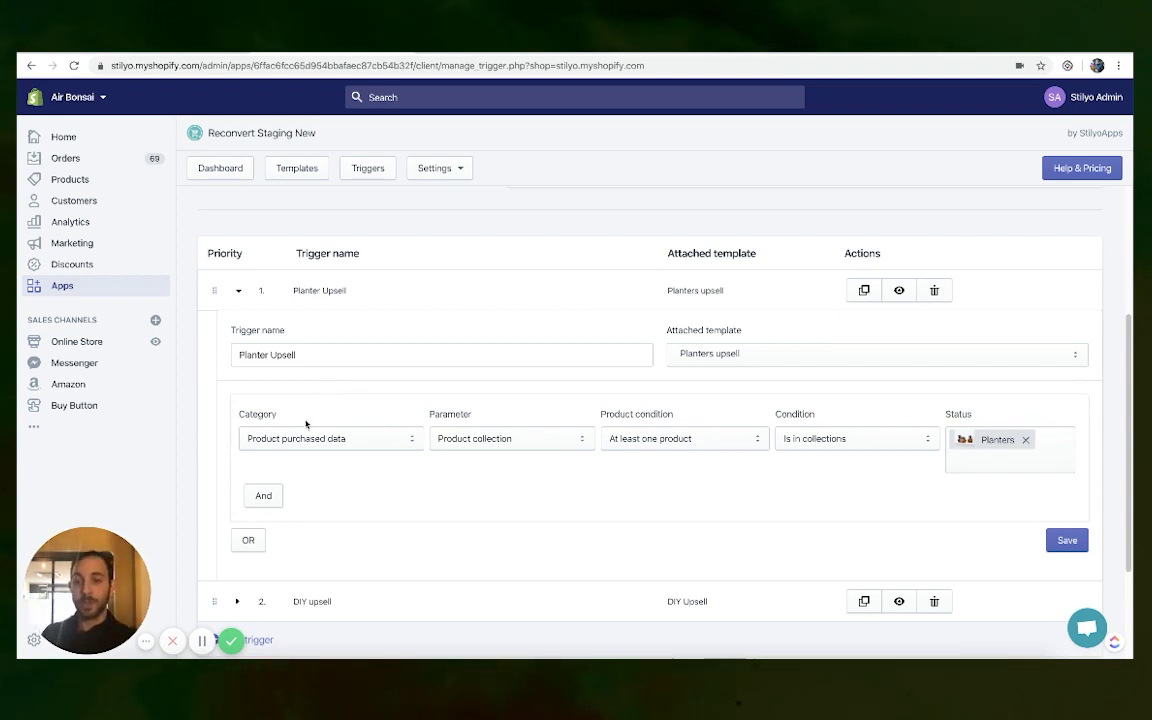
left_click(238, 290)
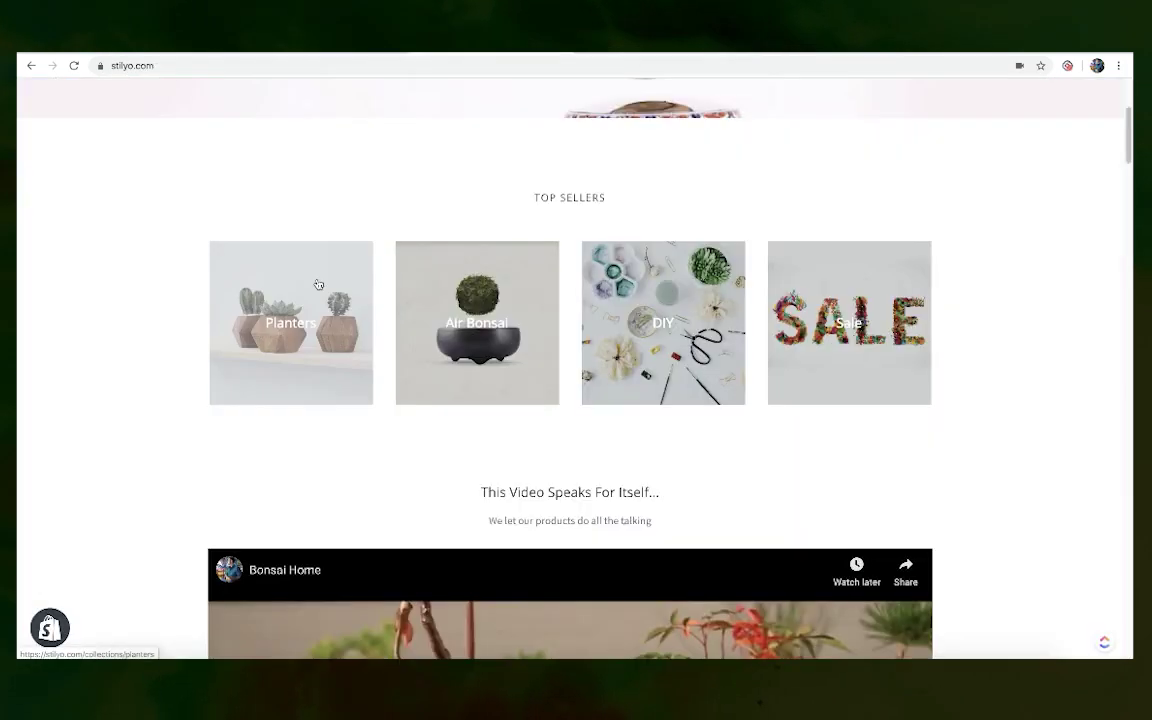
From the online store's Planters collection, add one Groot Planter - Baby Groot Flower Pot to a new cart
left_click(308, 294)
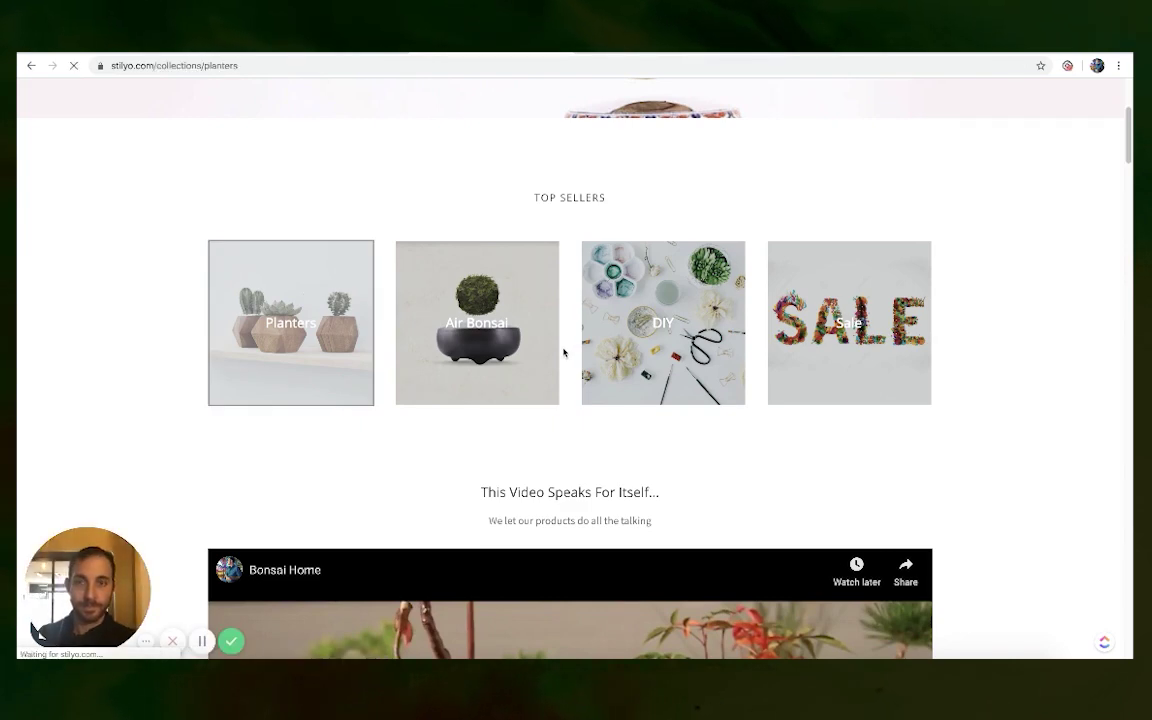
scroll(643, 392, "down", 2)
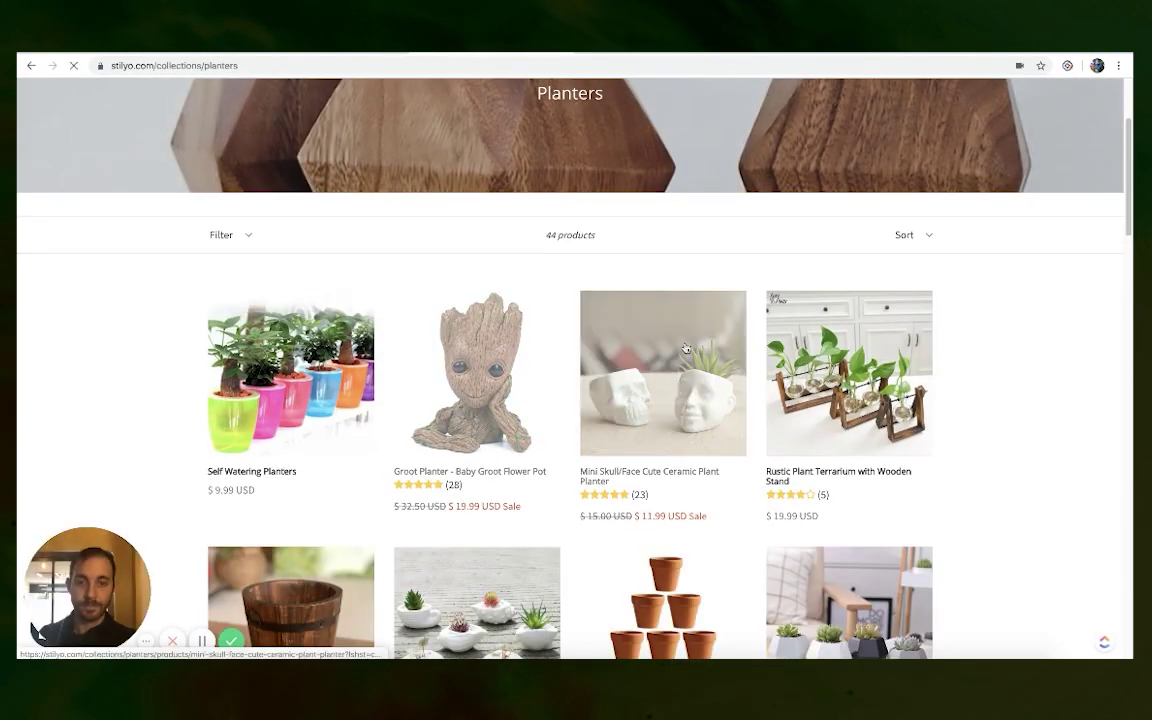
left_click(477, 372)
left_click(730, 337)
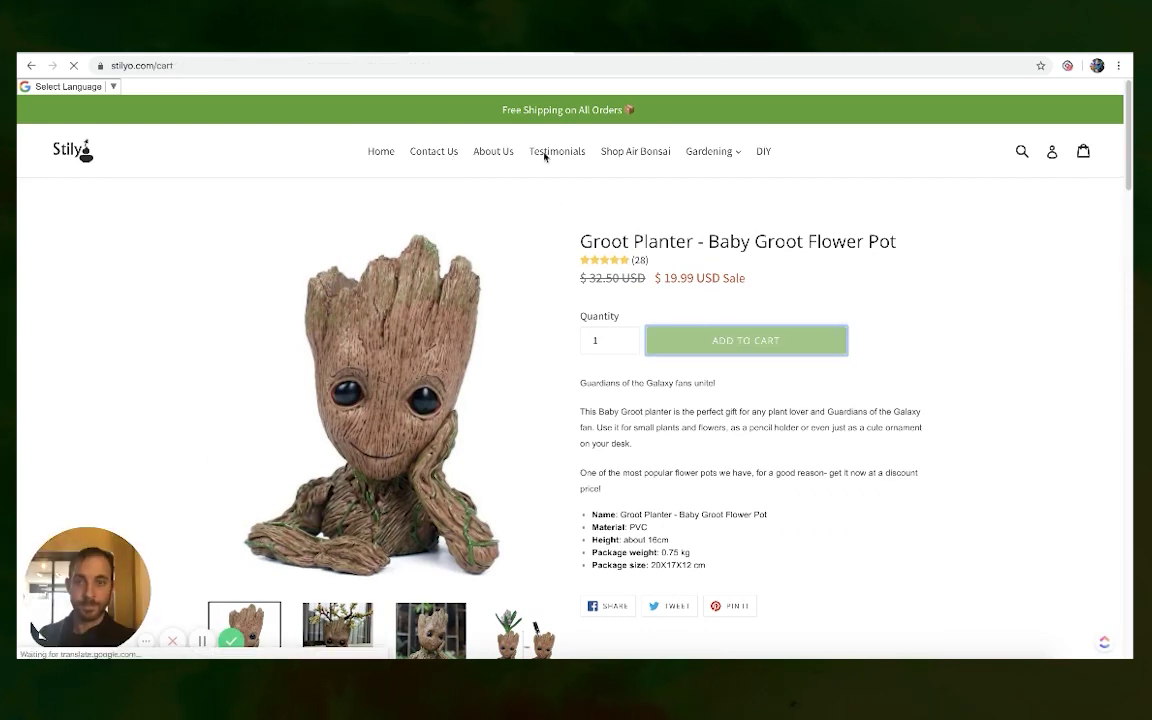
Go back to the store's home page and add the 10mm Flatback Heart Shaped ABS Beads from the DIY collection
left_click(381, 151)
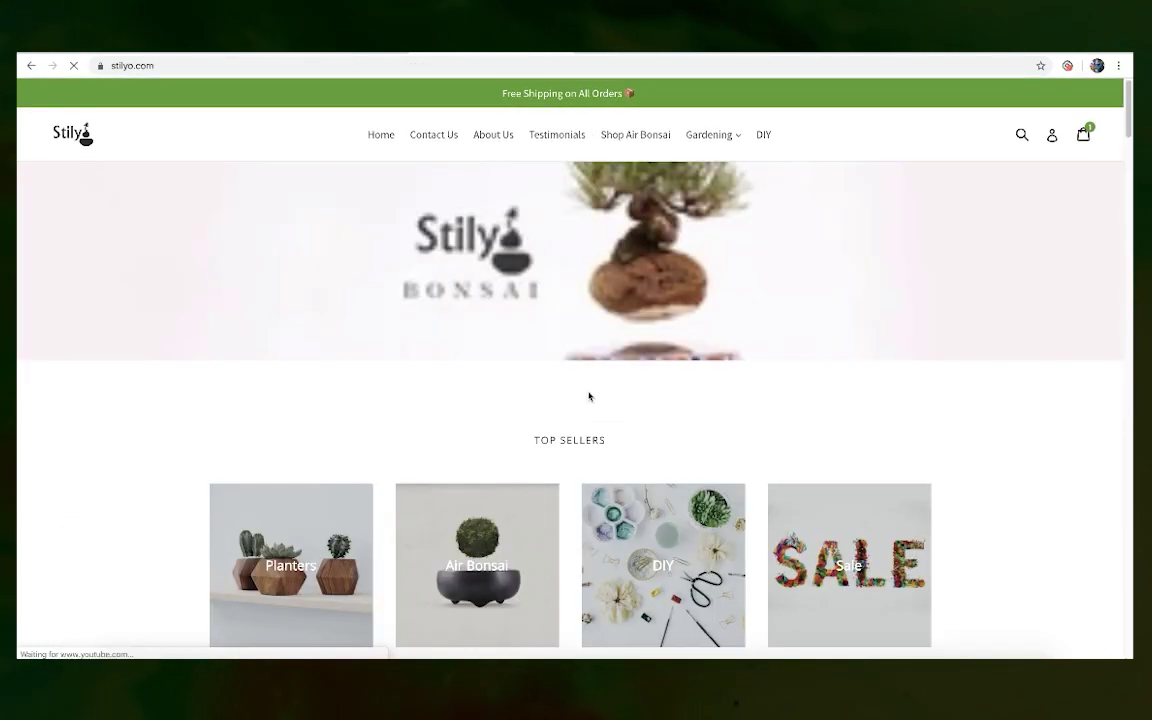
left_click(462, 360)
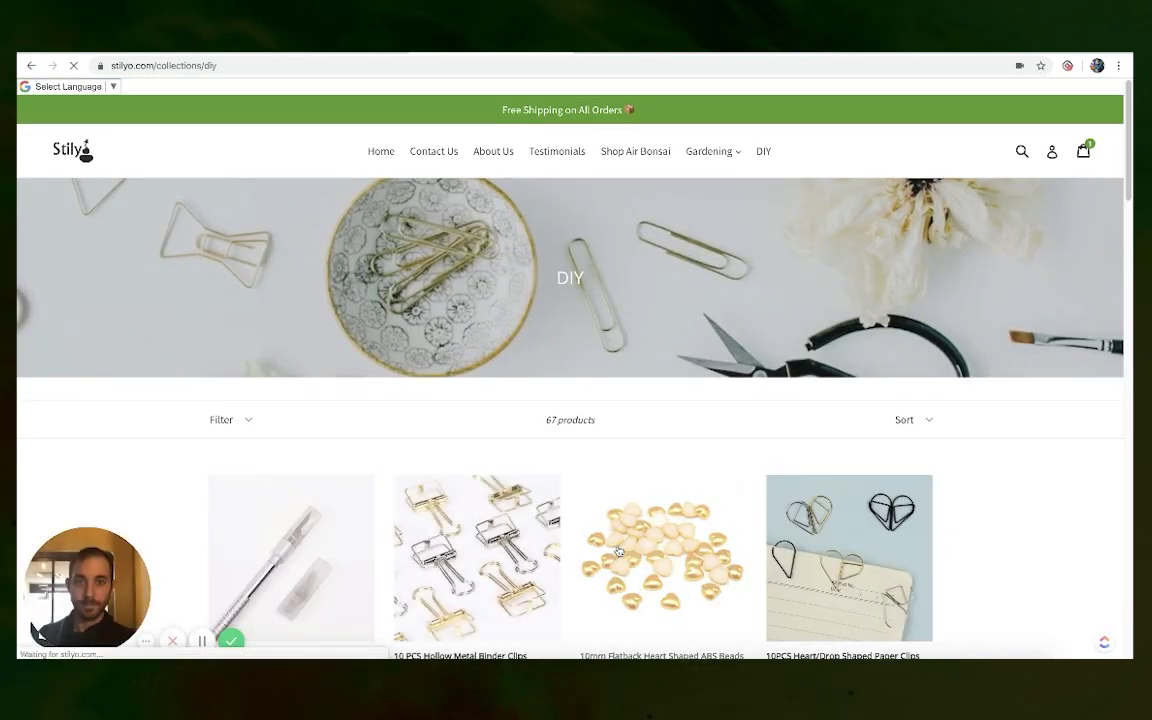
left_click(618, 550)
left_click(836, 330)
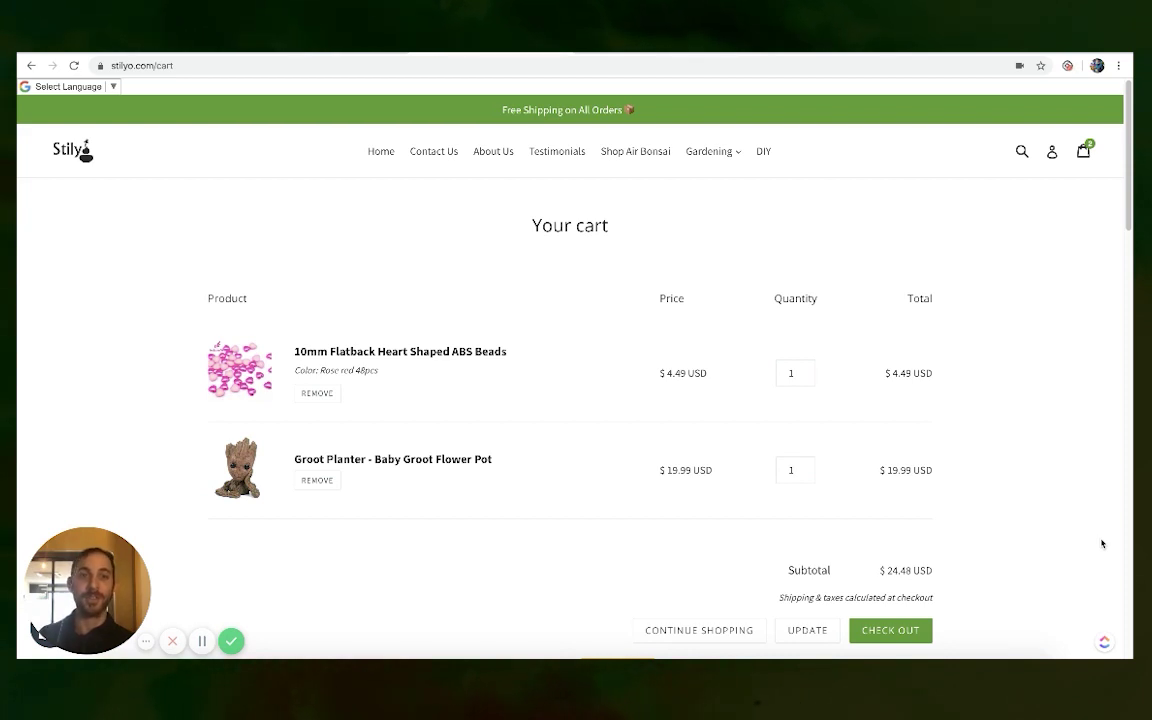
Check out the combined beads and planter cart with Cash on Delivery, complete the order, and review which upsell its thank you page offers
left_click(890, 630)
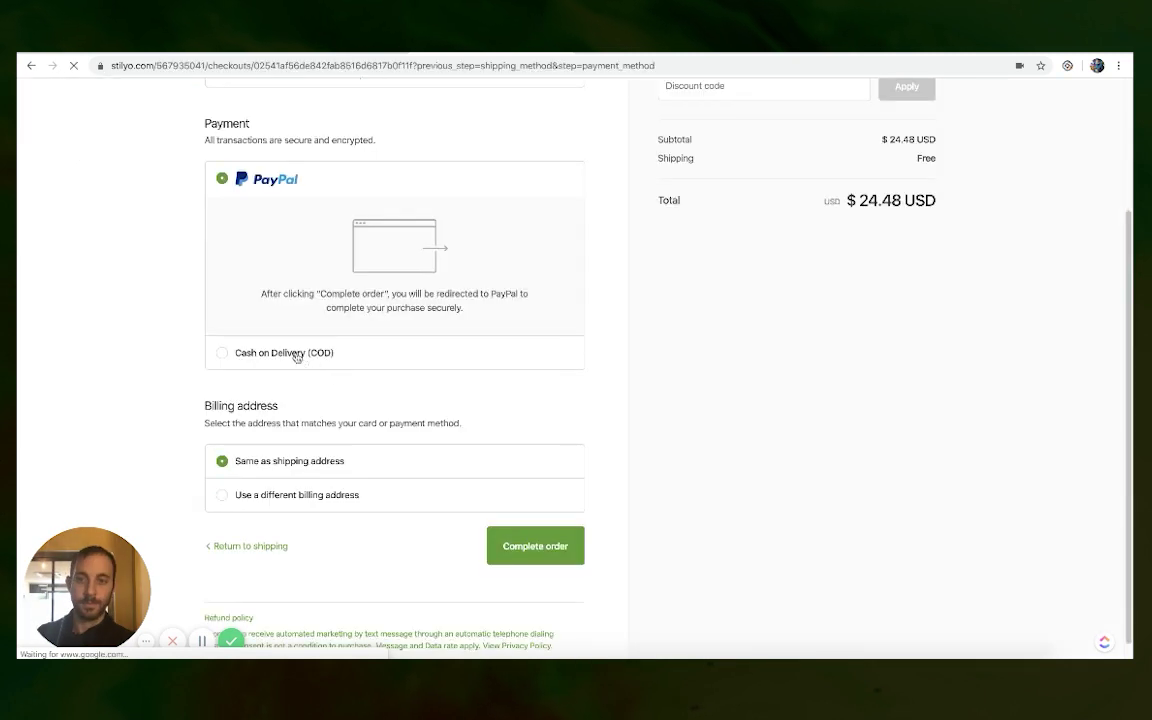
left_click(296, 357)
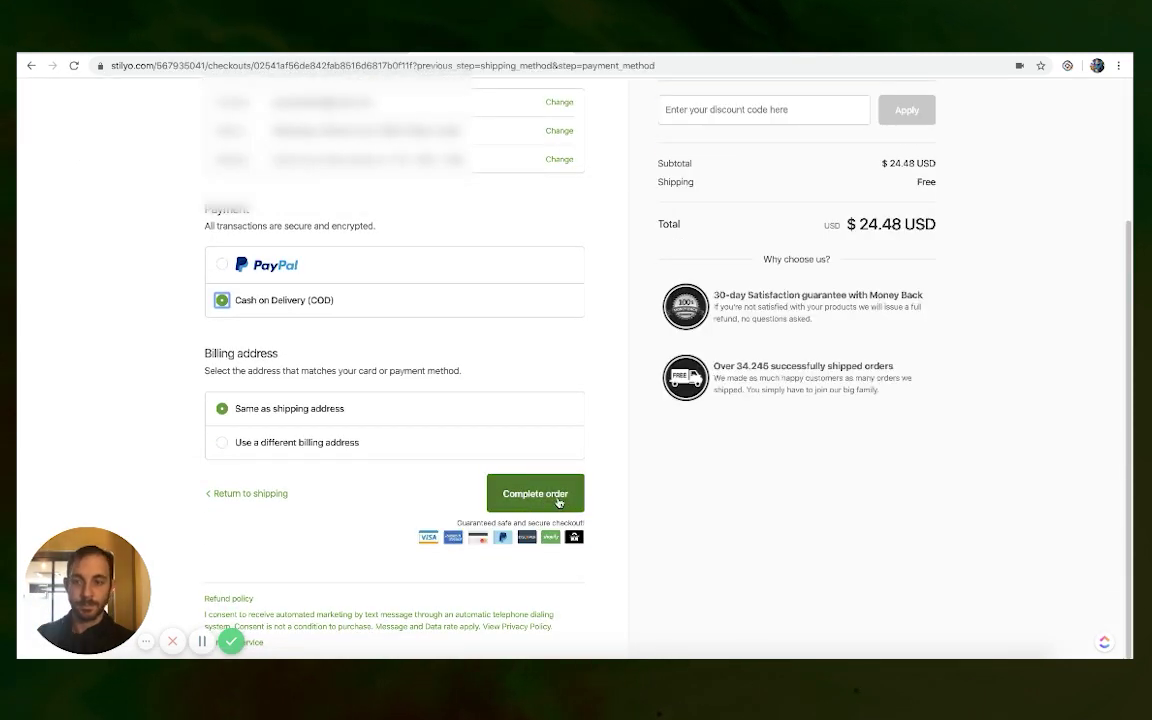
left_click(557, 499)
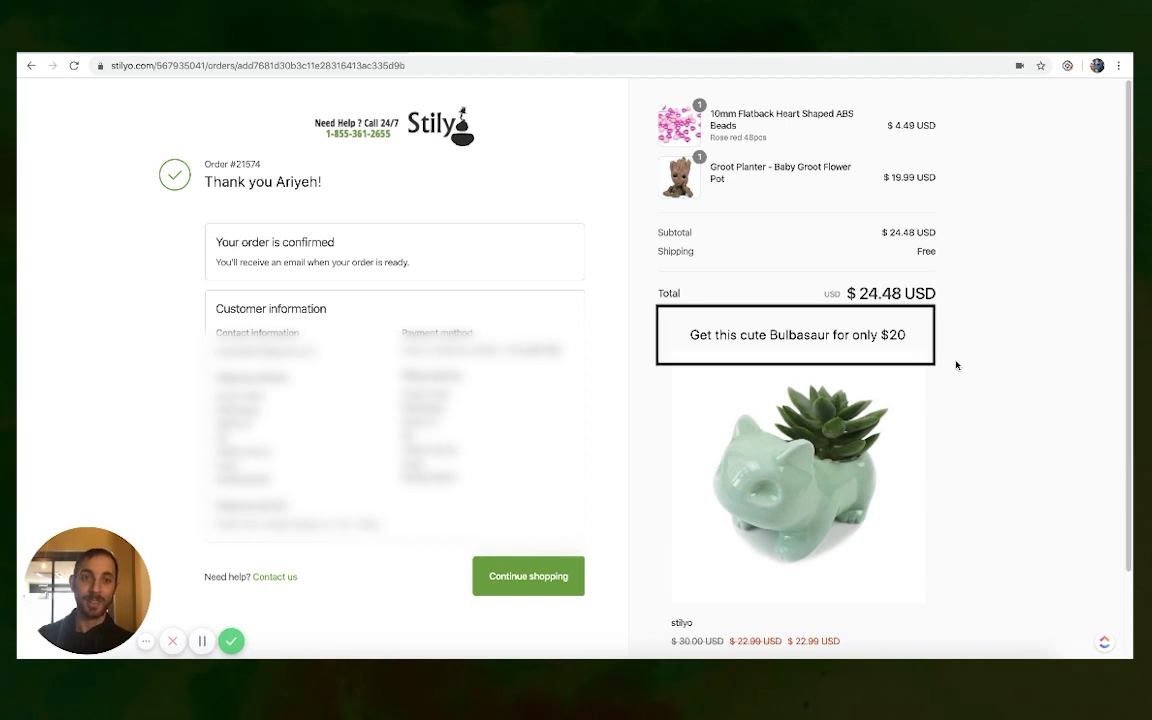
scroll(956, 365, "down", 1)
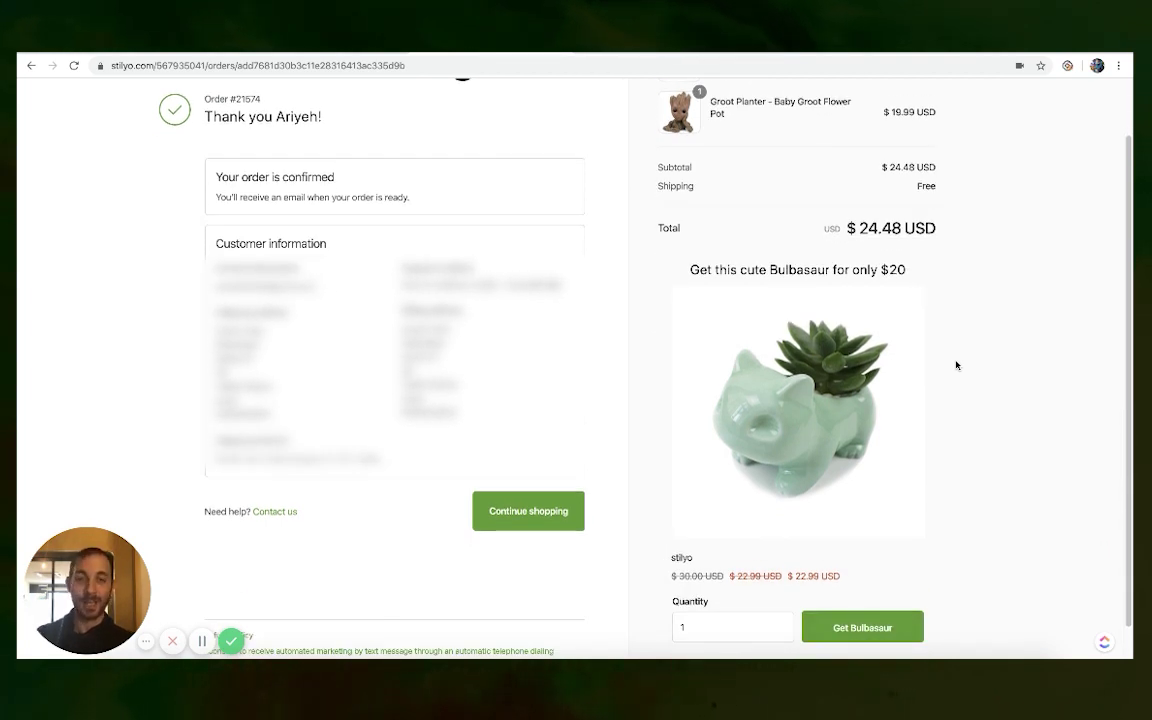
Open ReConvert's template management list and examine the performance figures and attached triggers of the Planters upsell template
scroll(956, 365, "up", 1)
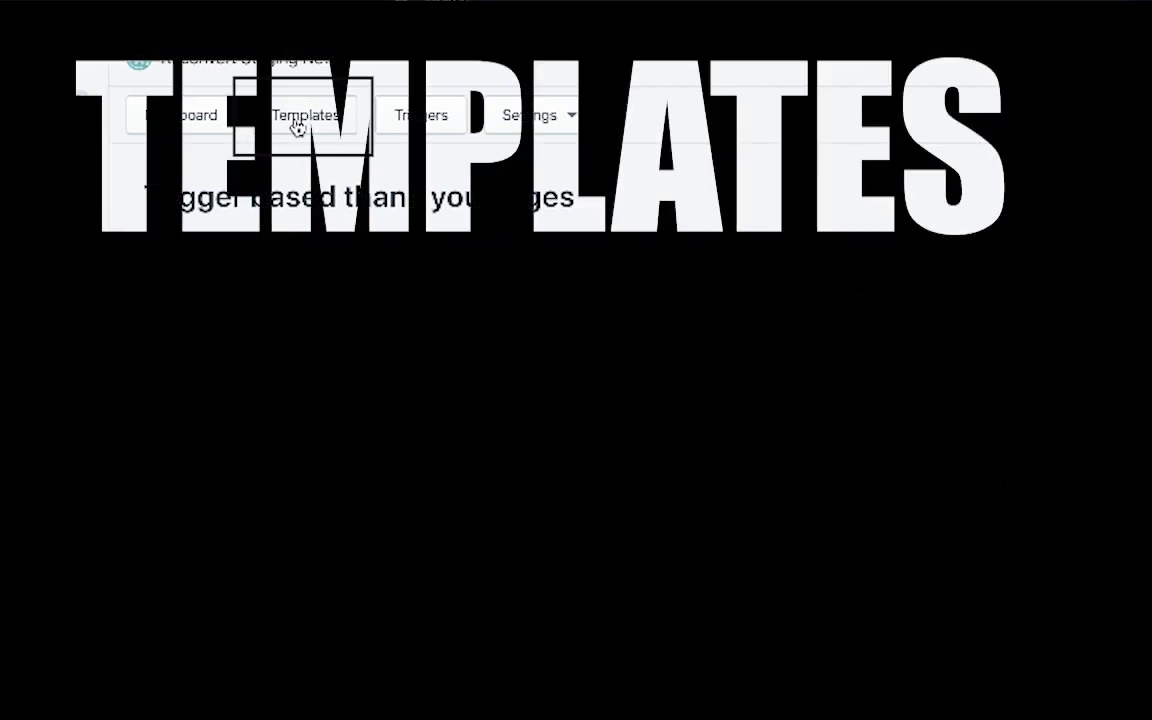
left_click(297, 127)
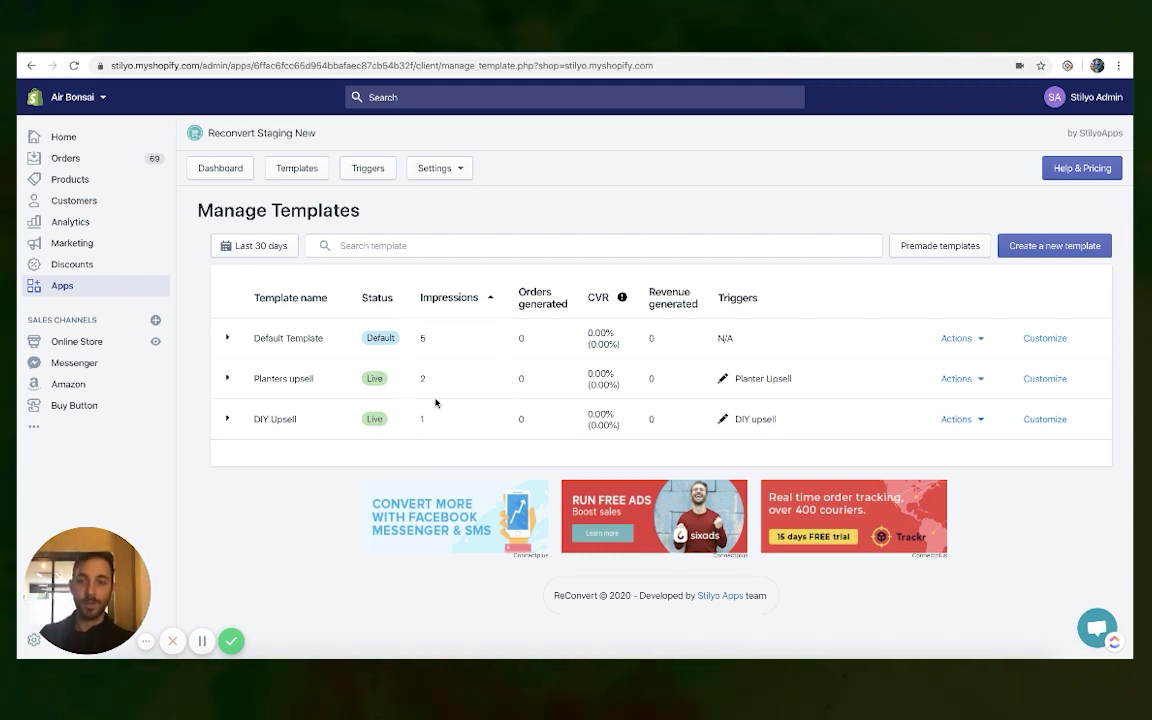
left_click(228, 379)
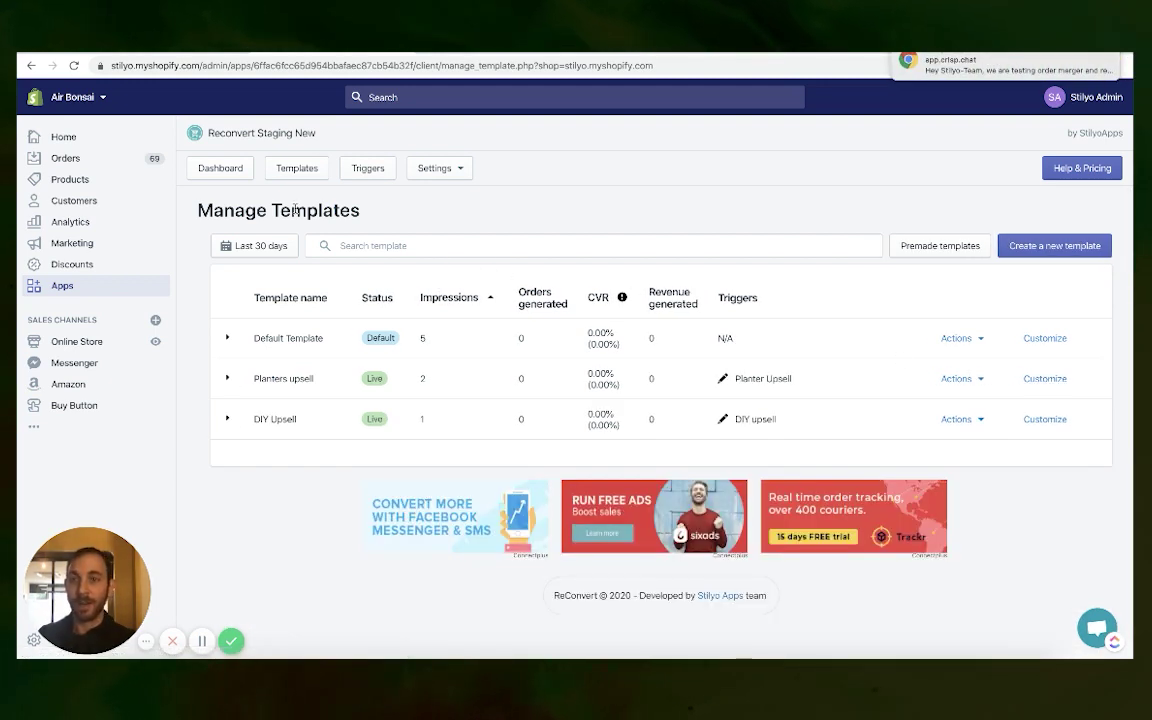
Open the ReConvert dashboard and examine the top templates summary, the revenue and order statistics, and the element-wise data
left_click(224, 172)
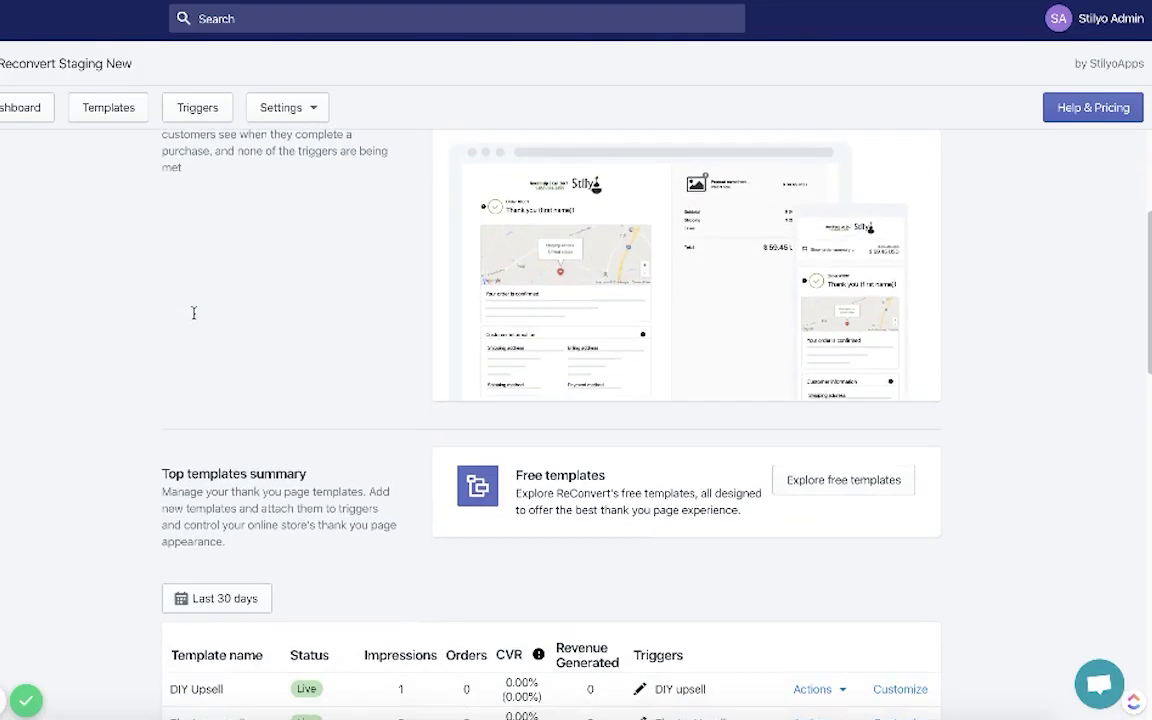
scroll(364, 331, "down", 5)
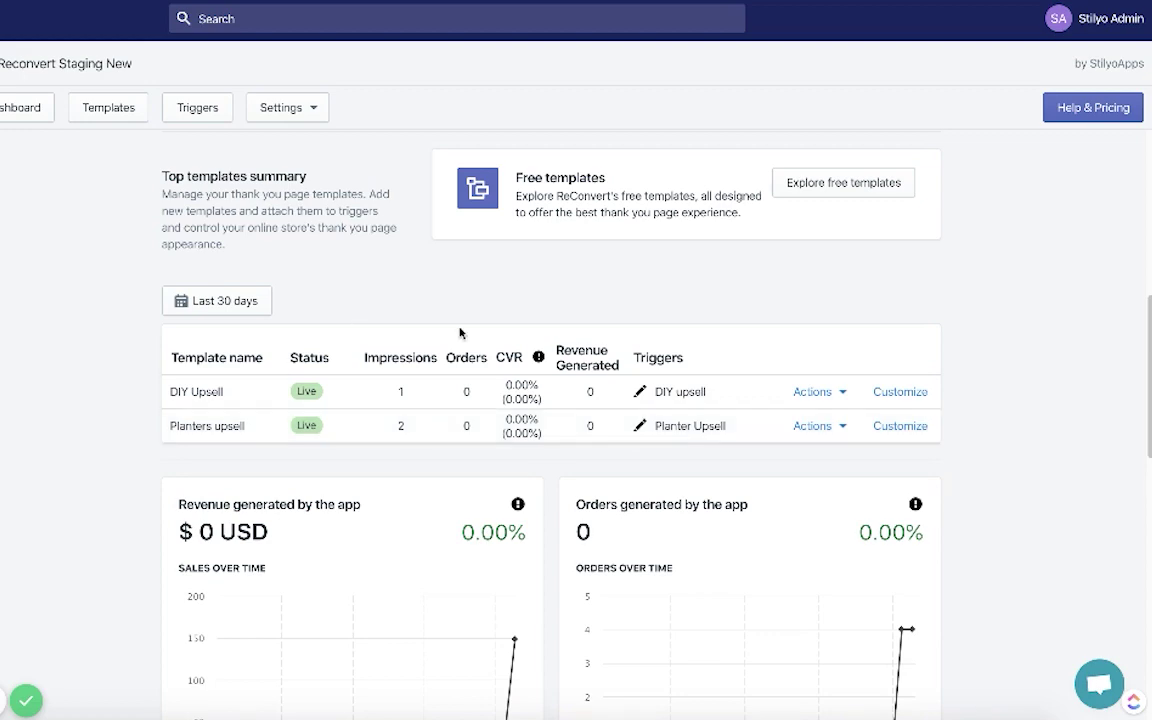
scroll(462, 260, "down", 10)
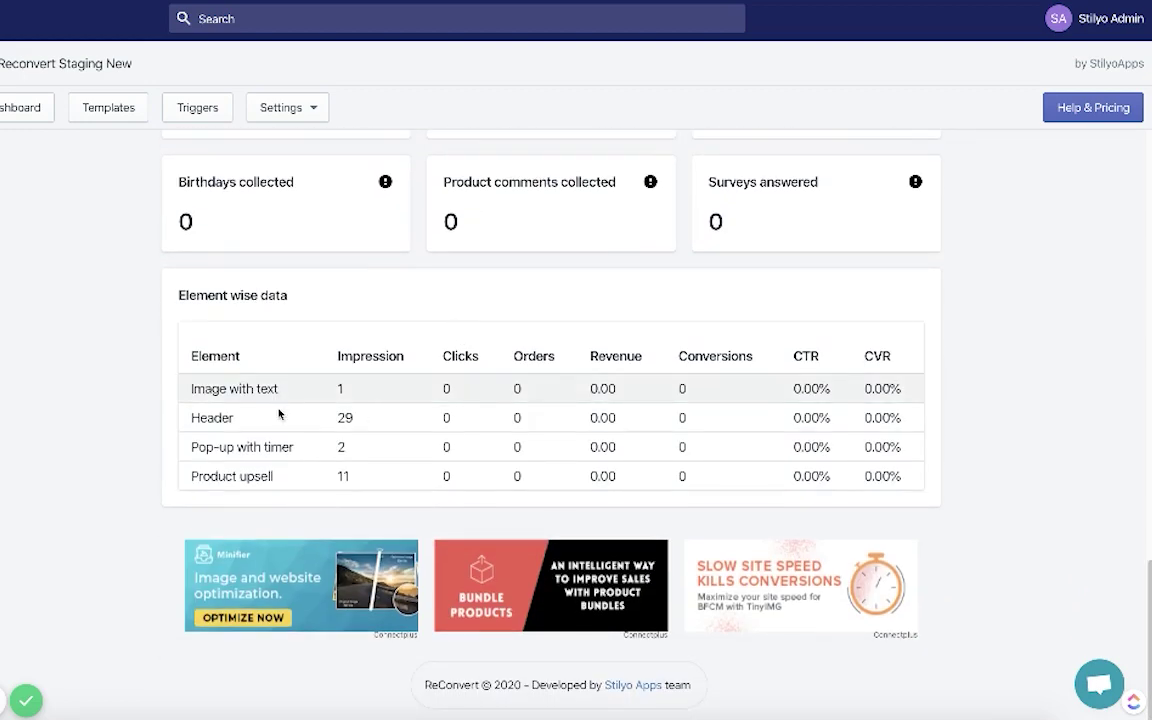